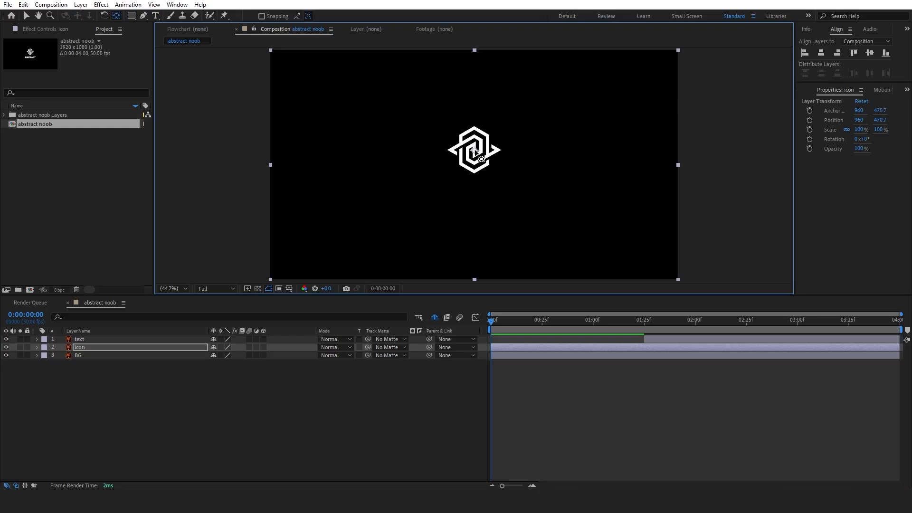
Animate the icon layer's Scale from 0% at the timeline start to 100% at 0:00:00:25
left_click(103, 347)
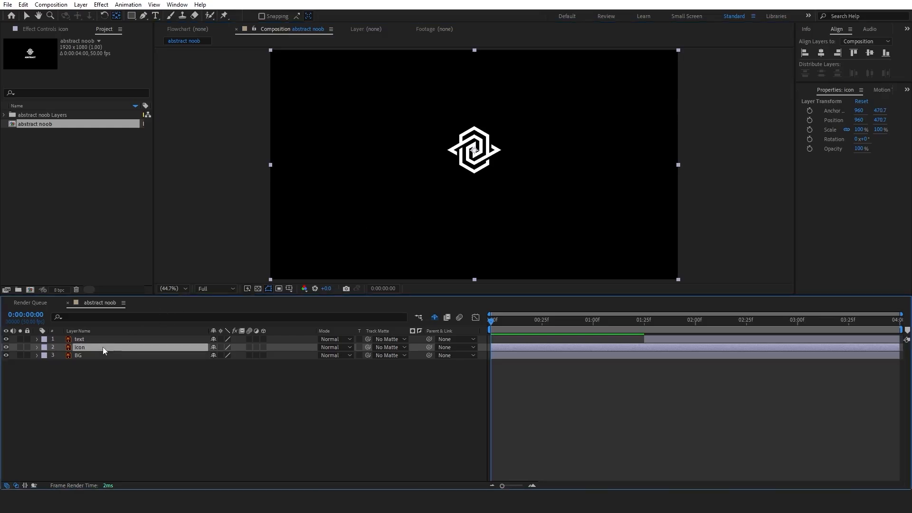
key("s")
left_click(61, 356)
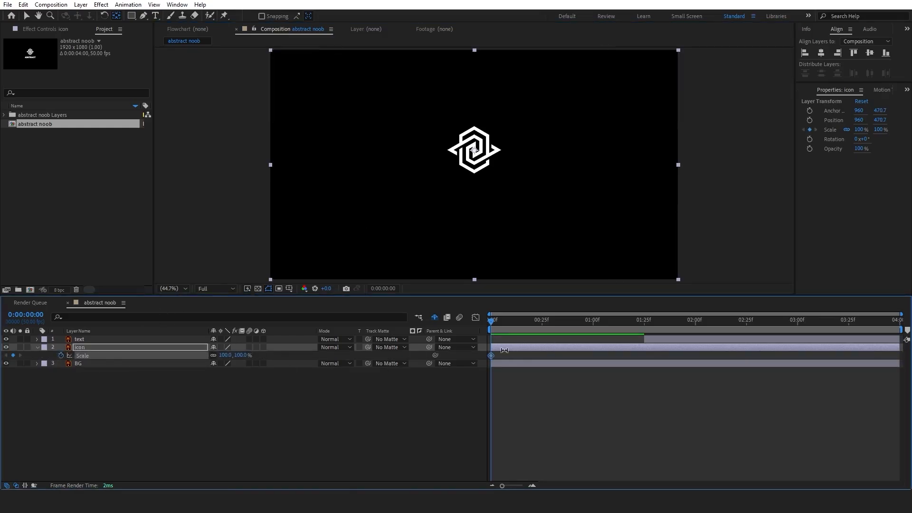
left_click_drag(491, 355, 542, 357)
left_click(543, 320)
left_click_drag(497, 321, 487, 325)
left_click(226, 356)
key("Return")
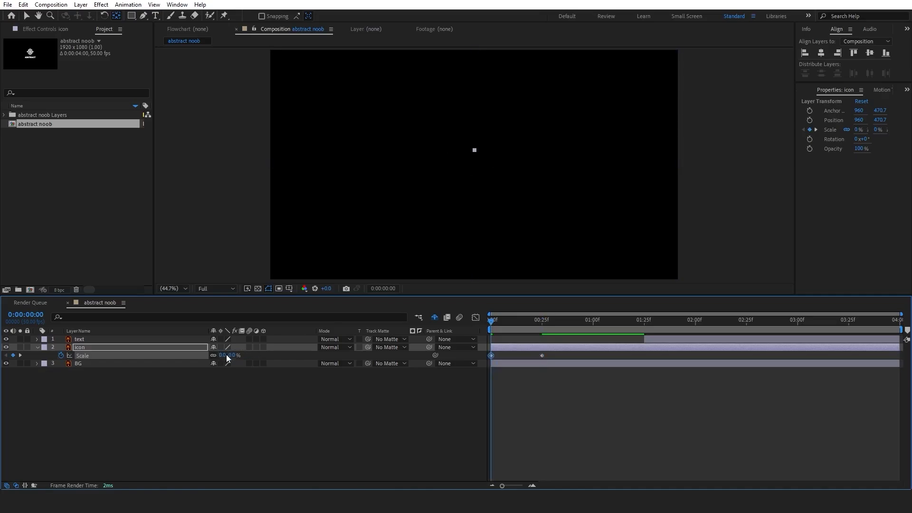
Shift the text layer so that it starts at 0:00:00:25
left_click(662, 339)
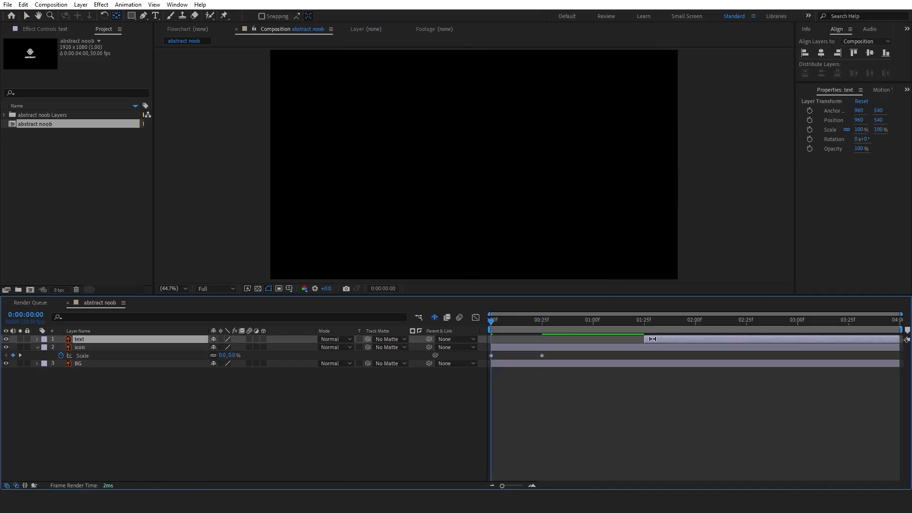
key("v")
left_click_drag(646, 341, 542, 320)
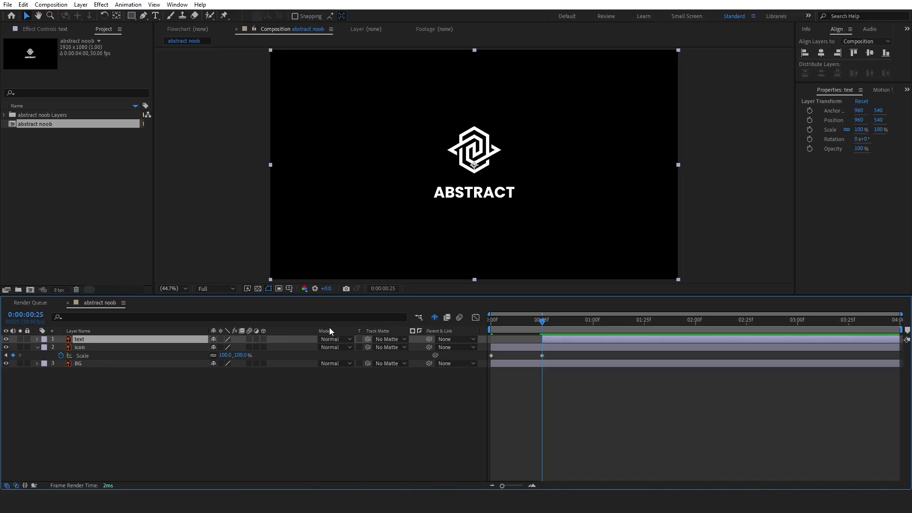
Move the text layer's anchor point down onto the centre of the word ABSTRACT
key("s")
key("y")
left_click_drag(473, 166, 474, 192)
Animate the text layer's Scale from 150% at 0:00:00:25 to 100% at 0:00:01:00
left_click(60, 347)
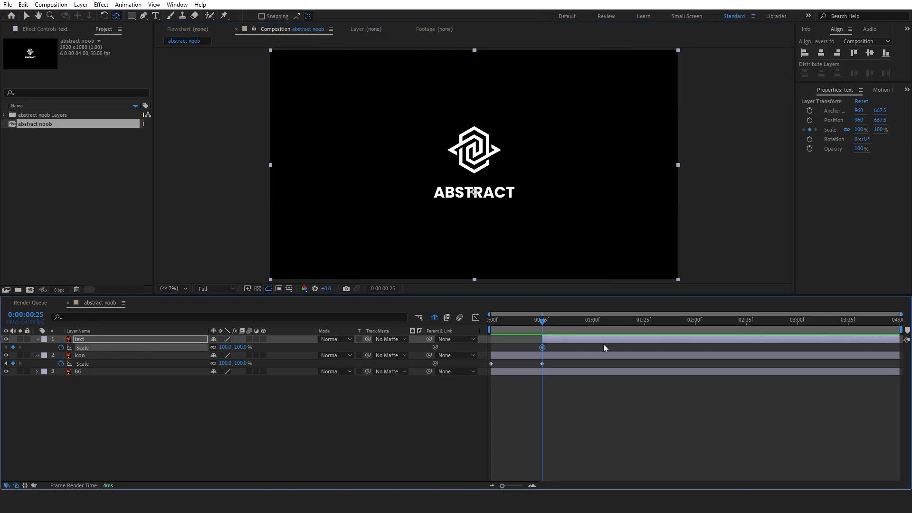
left_click_drag(542, 347, 597, 348)
left_click(593, 320)
left_click(544, 323)
left_click(225, 346)
type("150")
key("Return")
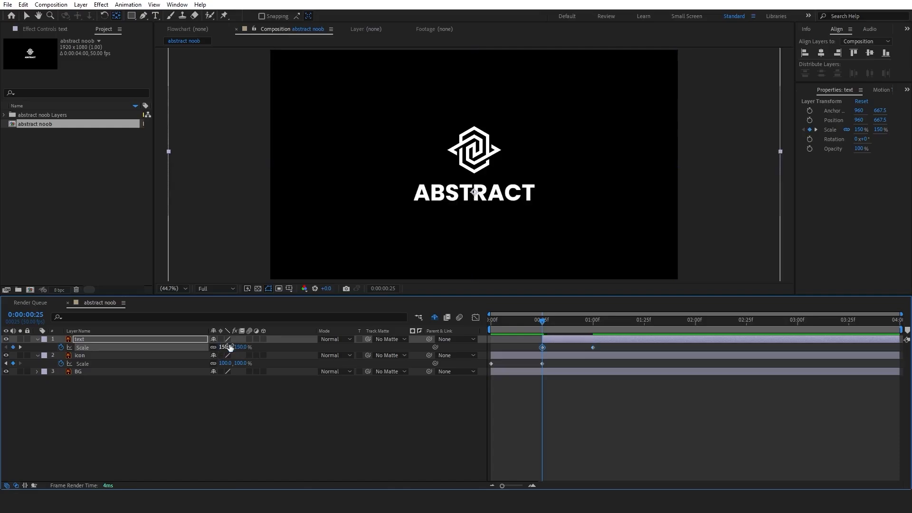
Animate the text layer's Opacity from 0% at 0:00:00:25 to 100% at 0:00:01:00
left_click(164, 339)
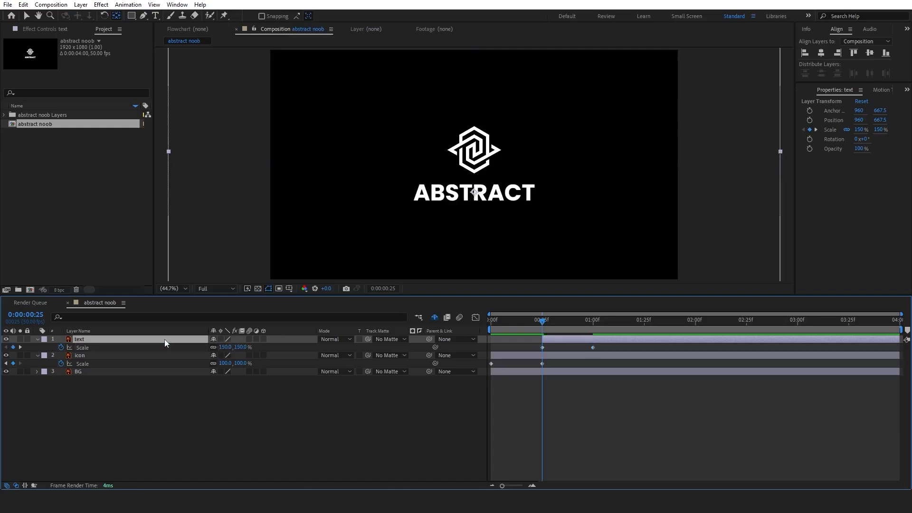
key("t")
left_click(61, 347)
key("shift+s")
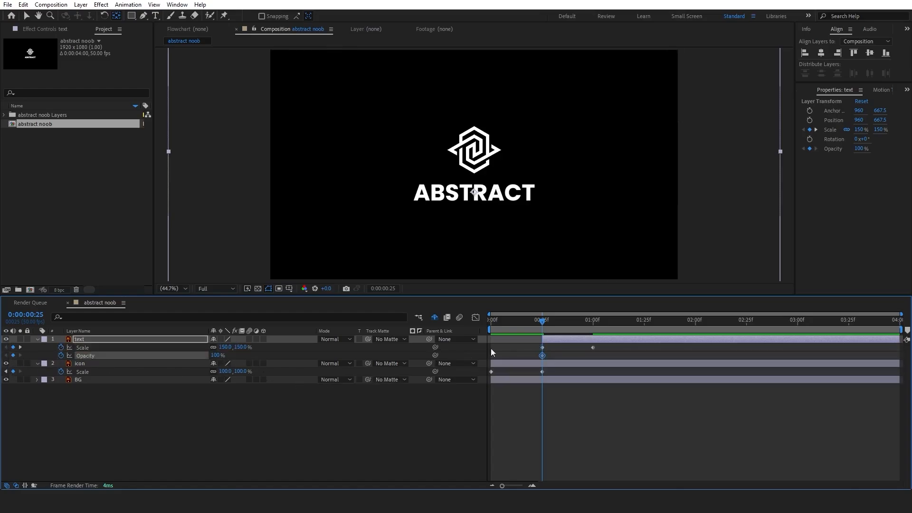
left_click_drag(543, 359, 593, 361)
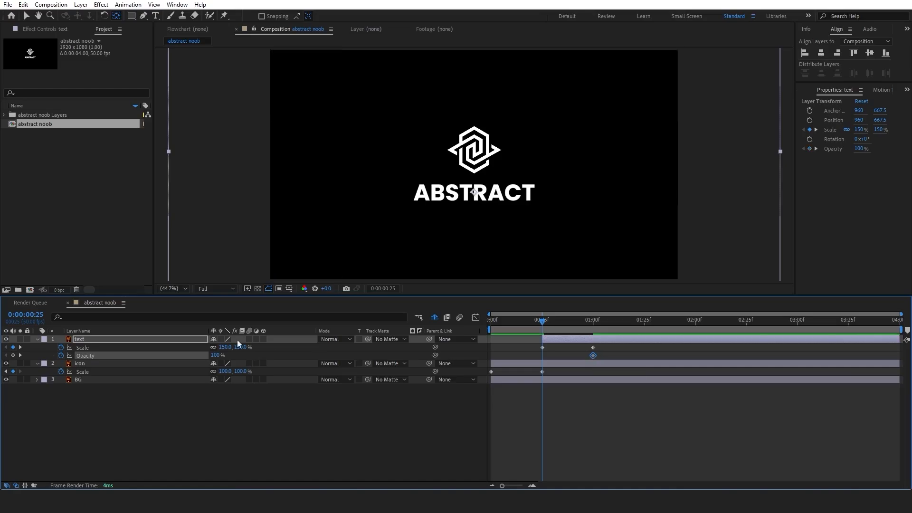
left_click(215, 355)
type("0")
key("Return")
Shorten the work area to end at about 0:00:02:25 and return to the timeline start
left_click_drag(901, 330, 748, 340)
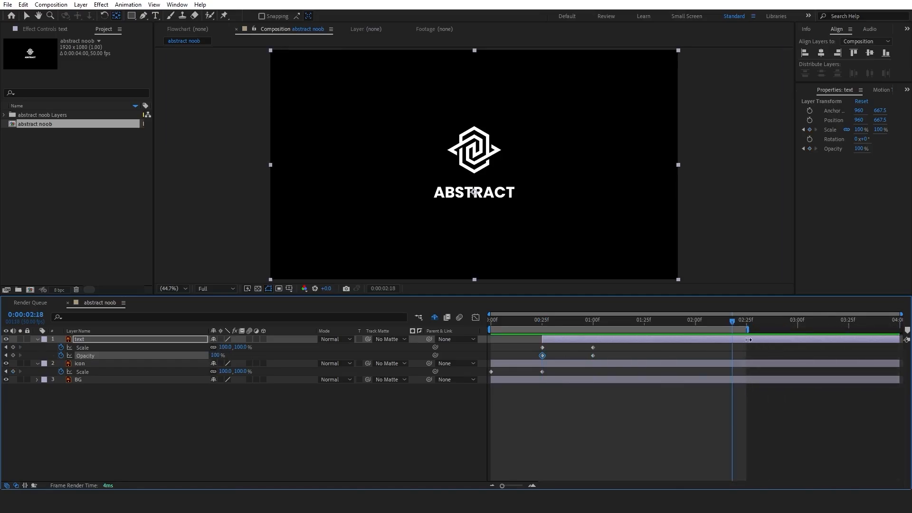
left_click_drag(506, 319, 480, 329)
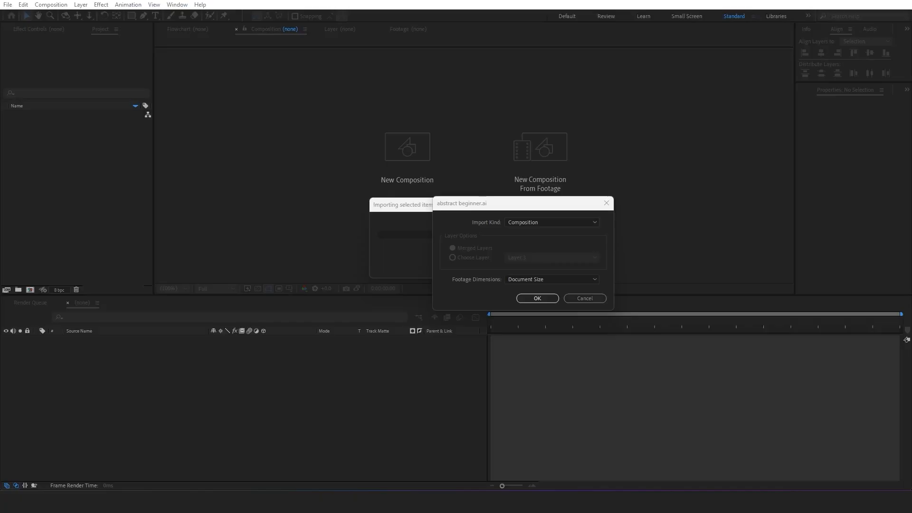
Import abstract beginner.ai as a Composition with Document Size footage dimensions and open the resulting composition
left_click(537, 298)
double_click(81, 123)
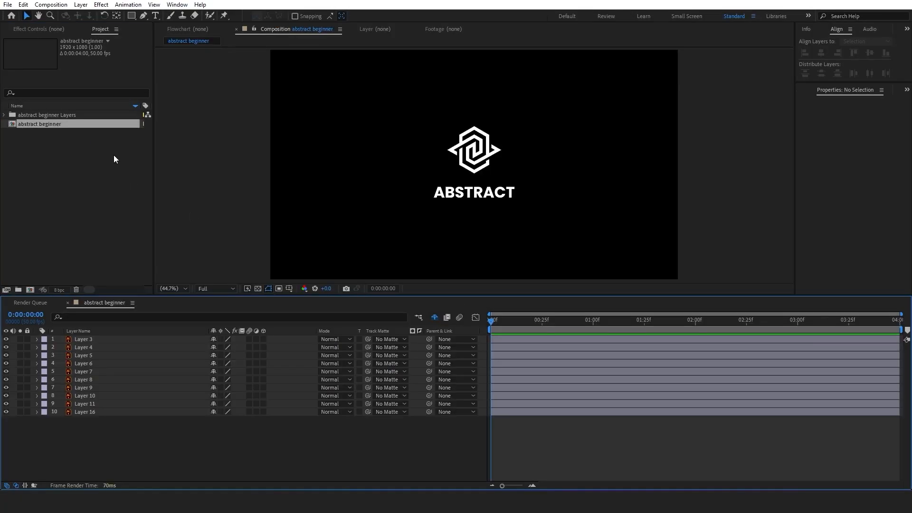
Enable Continuously Rasterize on all ten layers of the abstract beginner composition
key("ctrl+a")
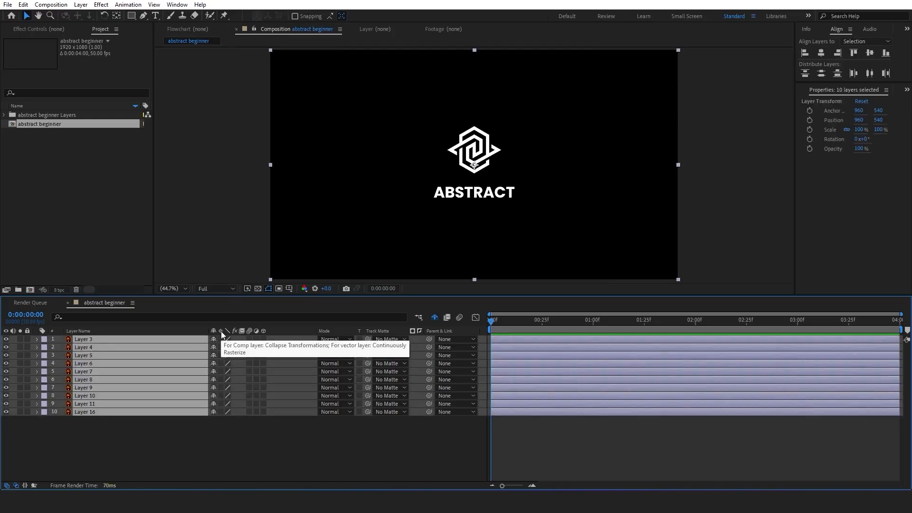
left_click(221, 338)
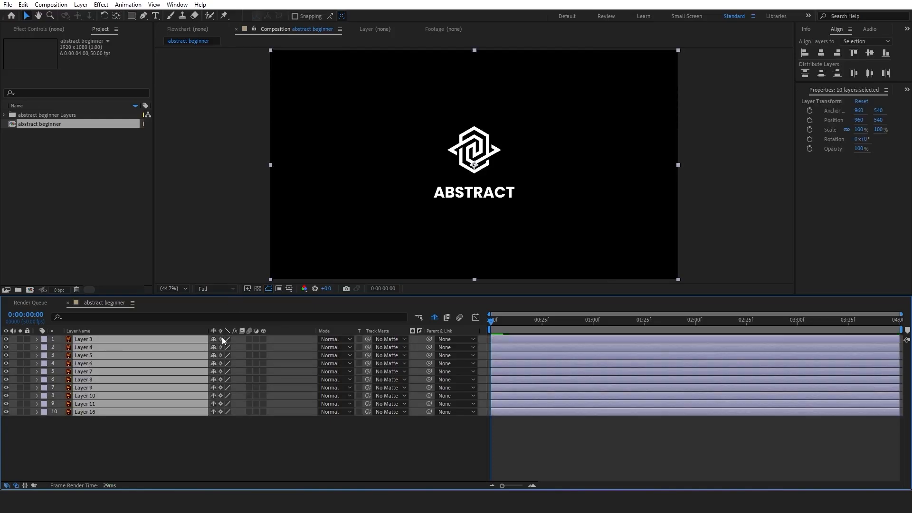
left_click(210, 457)
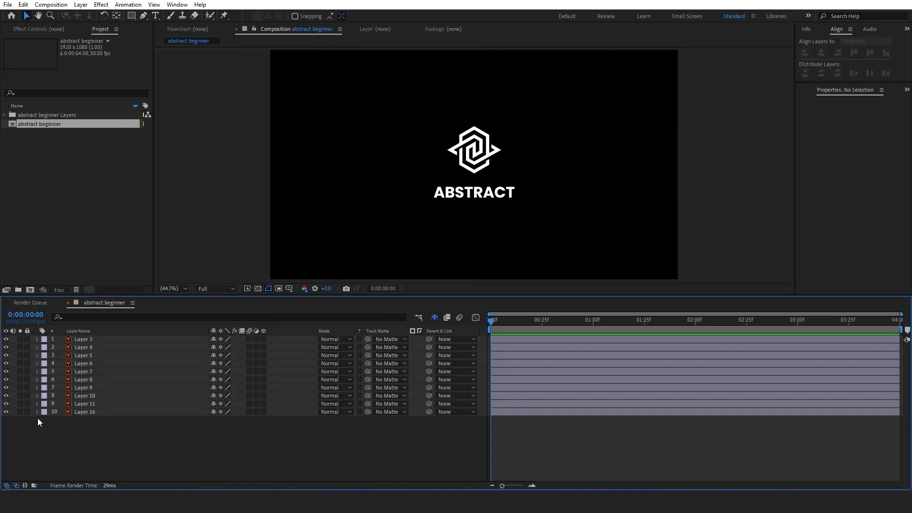
Hide every layer except Layer 3 to isolate the letter it contains
left_click_drag(6, 412, 7, 346)
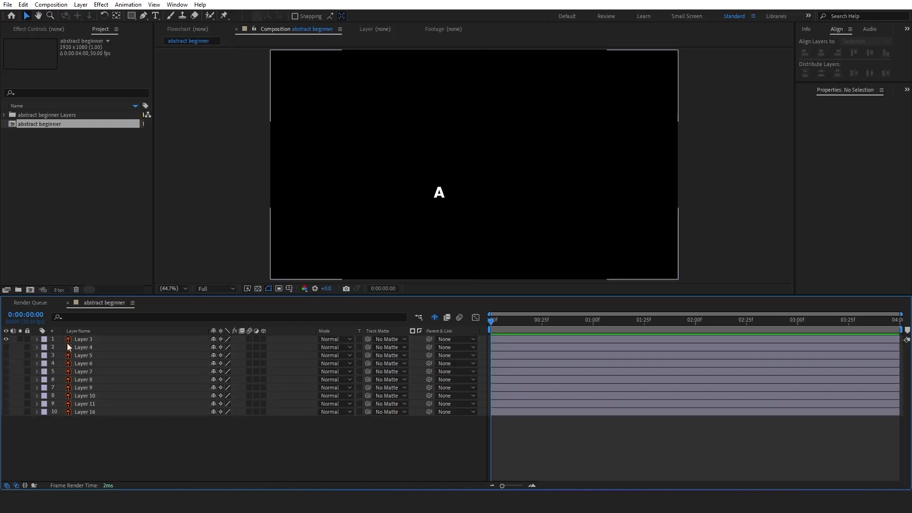
left_click(446, 190)
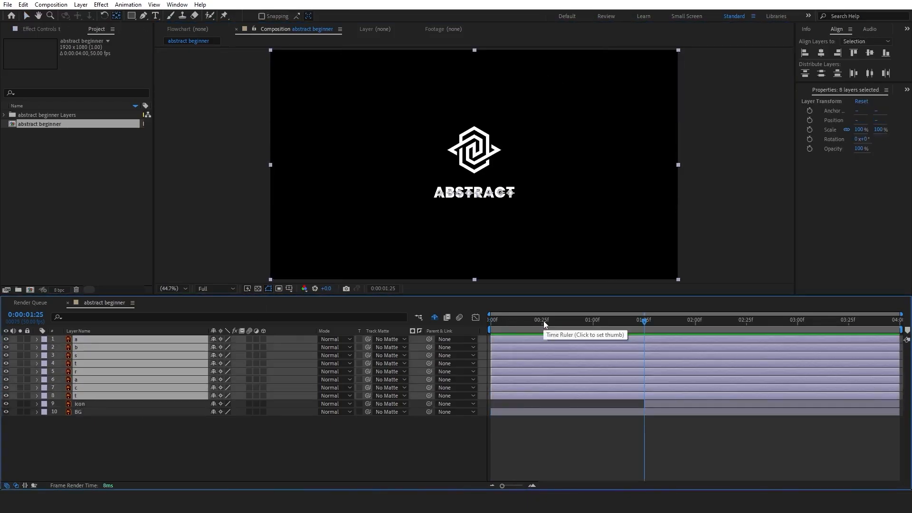
Keyframe the Scale of all eight letter layers at 100% at 0:00:01:00 and 110% at 0:00:00:25
left_click(594, 321)
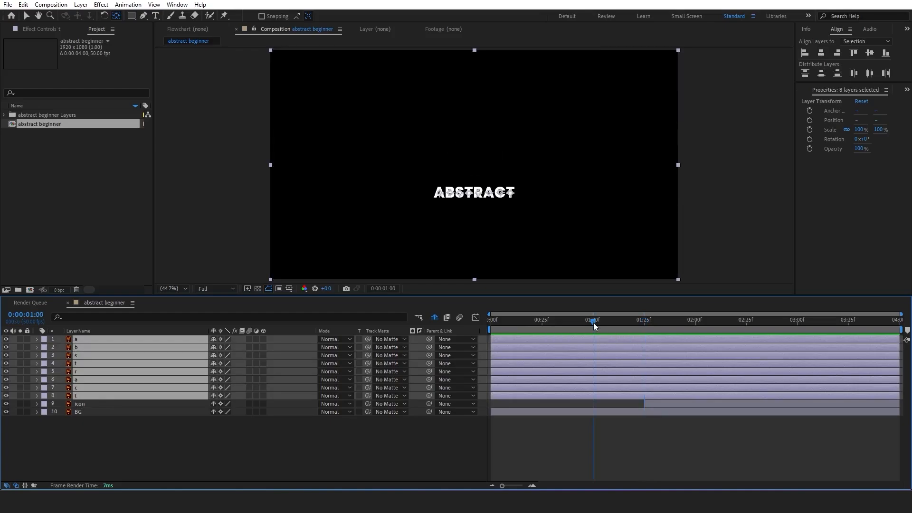
key("s")
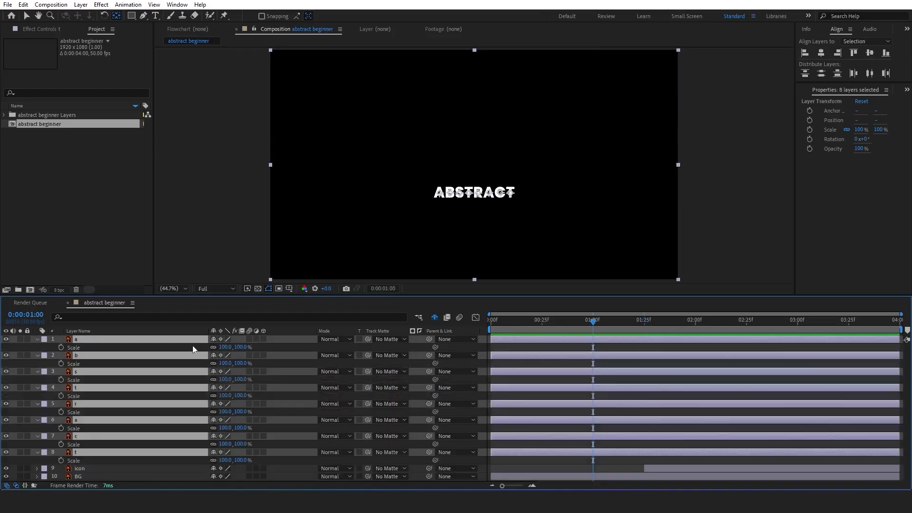
left_click(62, 347)
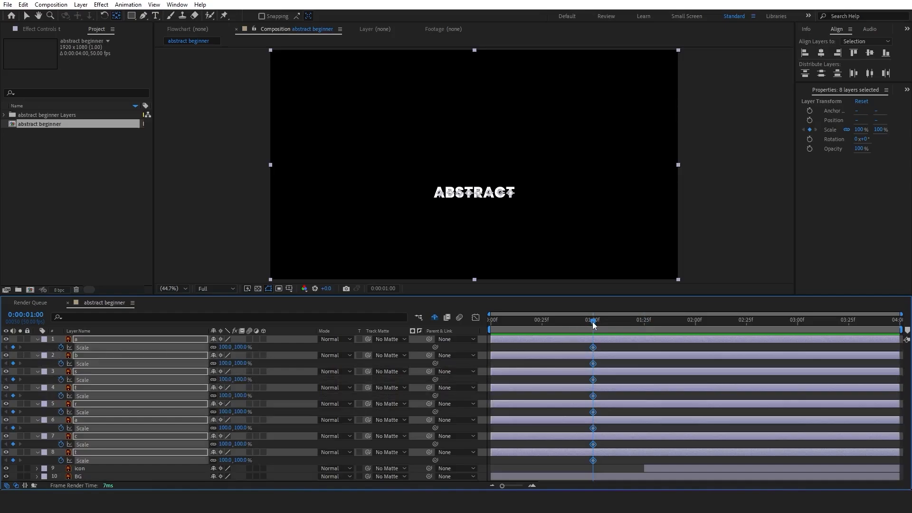
left_click_drag(592, 321, 541, 322)
left_click(225, 347)
type("110")
key("Return")
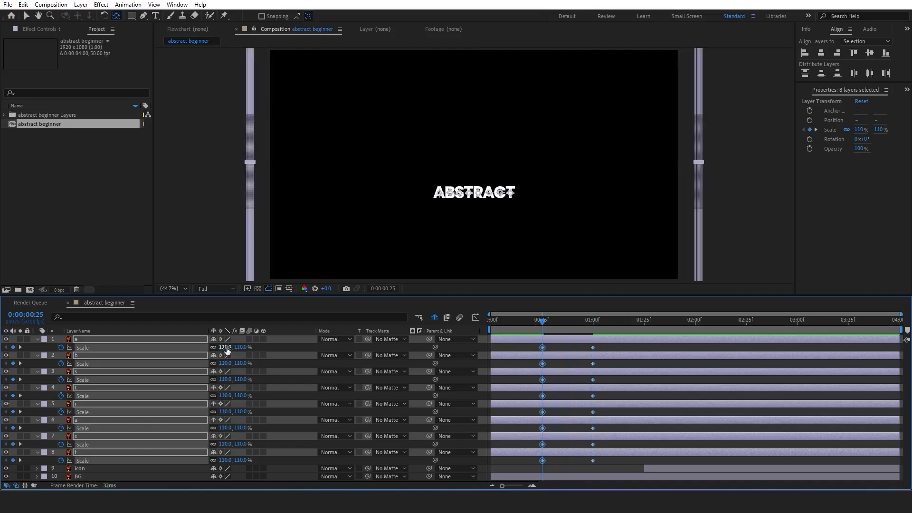
Set the Scale of all eight letter layers to 0% at the timeline start
left_click(491, 323)
left_click(226, 347)
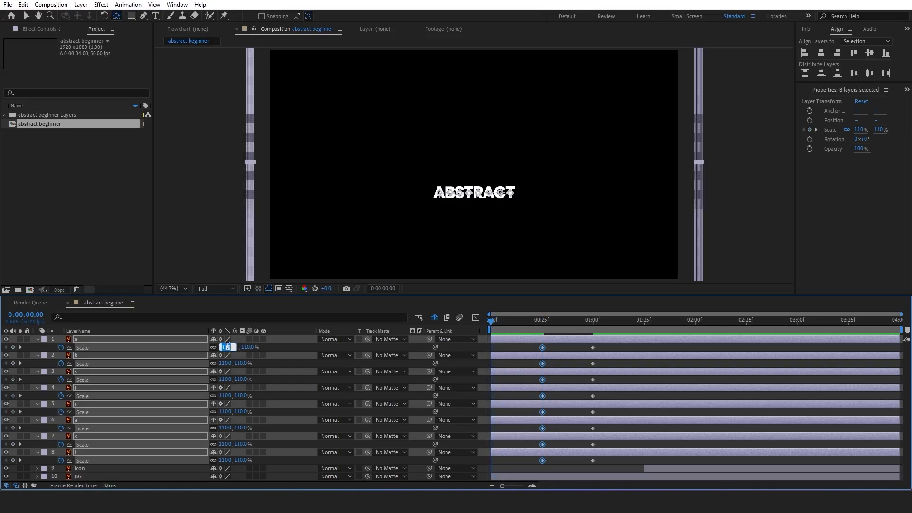
type("0")
key("Return")
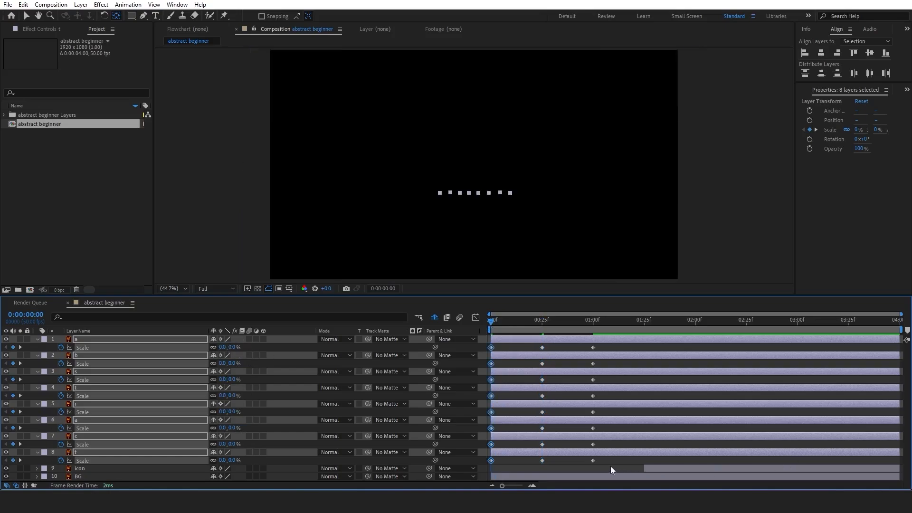
Apply Easy Ease to all the Scale keyframes of the letter layers
left_click_drag(611, 466, 489, 352)
key("F9")
left_click(618, 364)
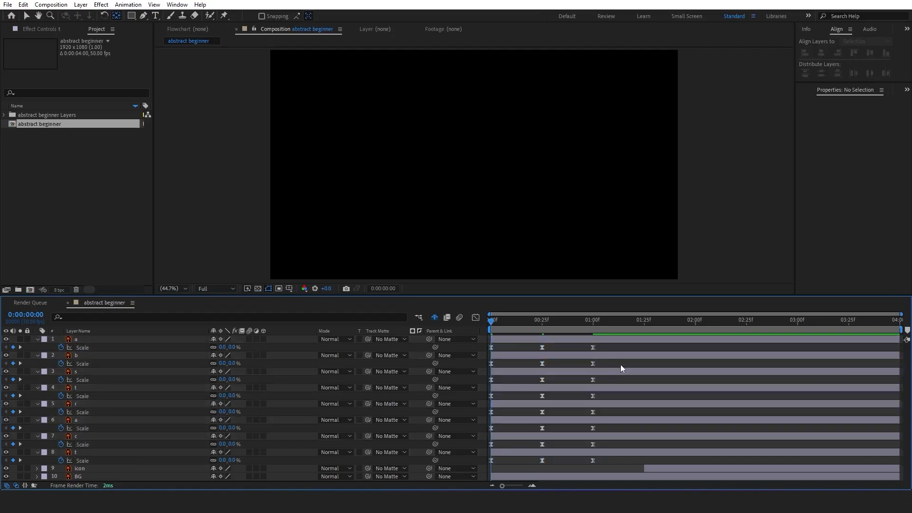
left_click_drag(619, 365, 526, 356)
Collapse the properties of all layers in the timeline and clear the selection
key("ctrl+a")
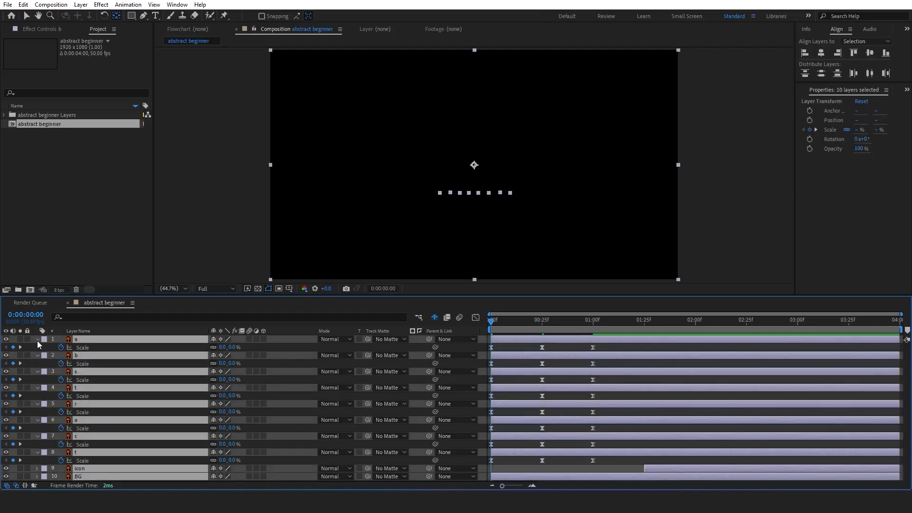
left_click(37, 341)
left_click(541, 448)
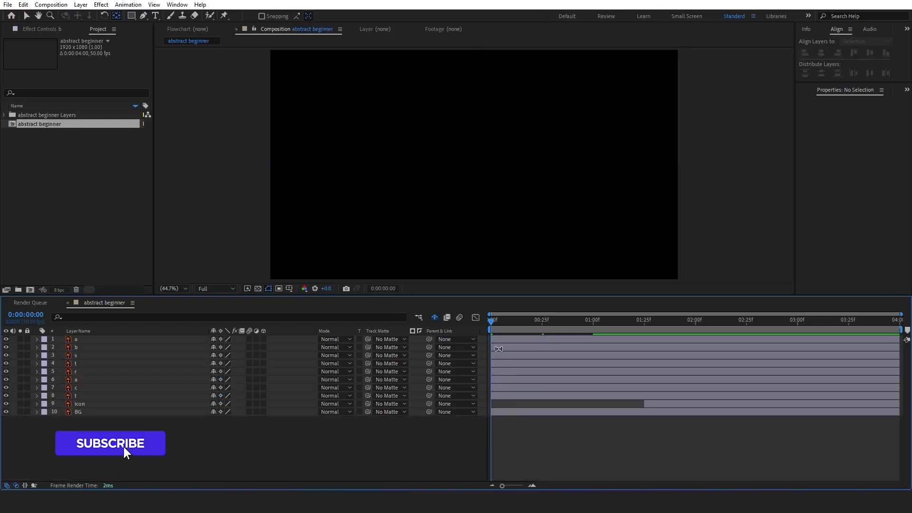
Stagger the letter layers below the first so each starts a few frames after the one above, and preview the animation
key("v")
left_click_drag(503, 346, 554, 389)
left_click_drag(501, 397, 547, 397)
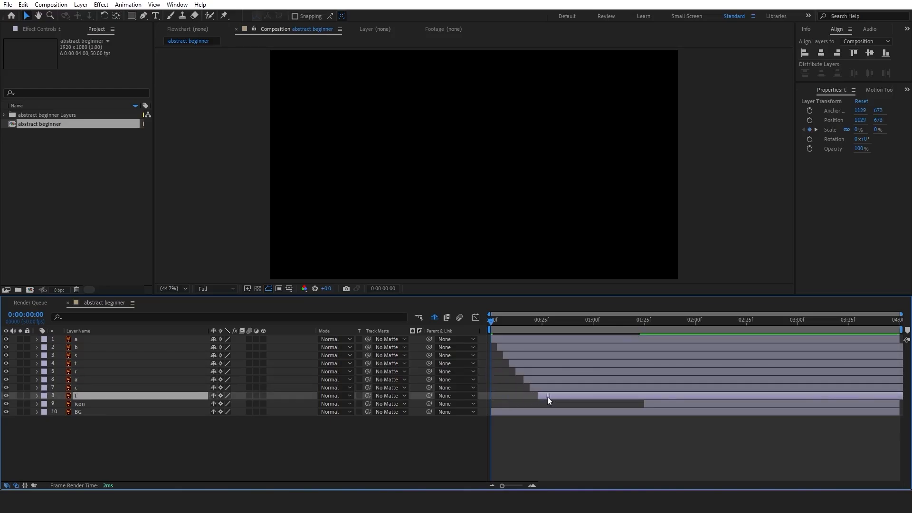
key("space")
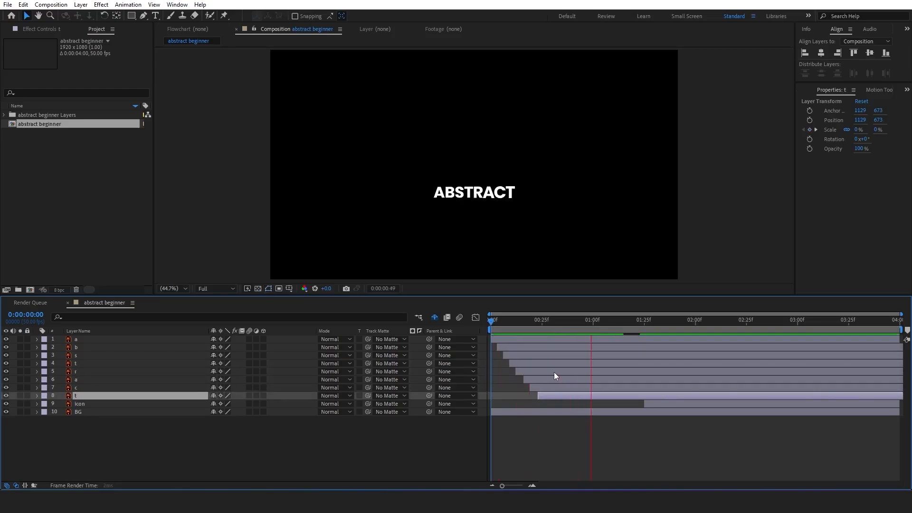
Move the icon layer's start to 0:00:00:48
left_click_drag(497, 320, 589, 321)
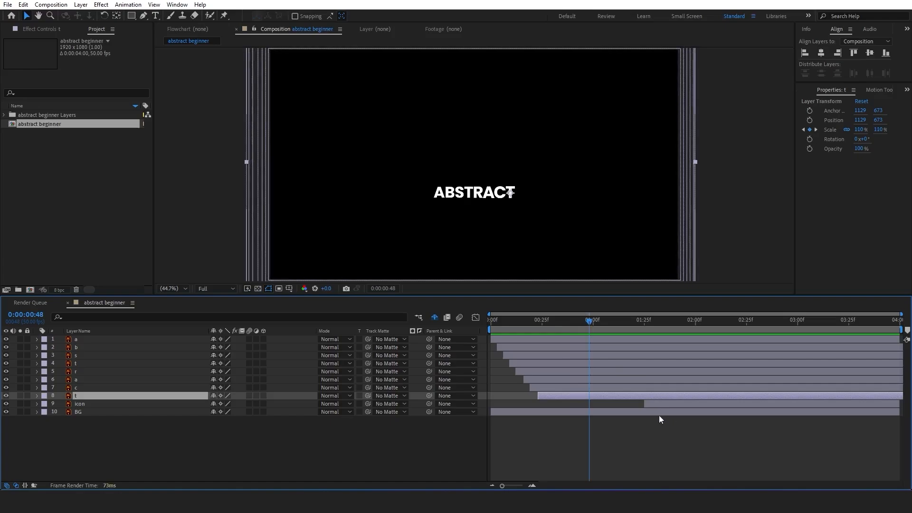
left_click(652, 405)
left_click_drag(645, 406, 589, 406)
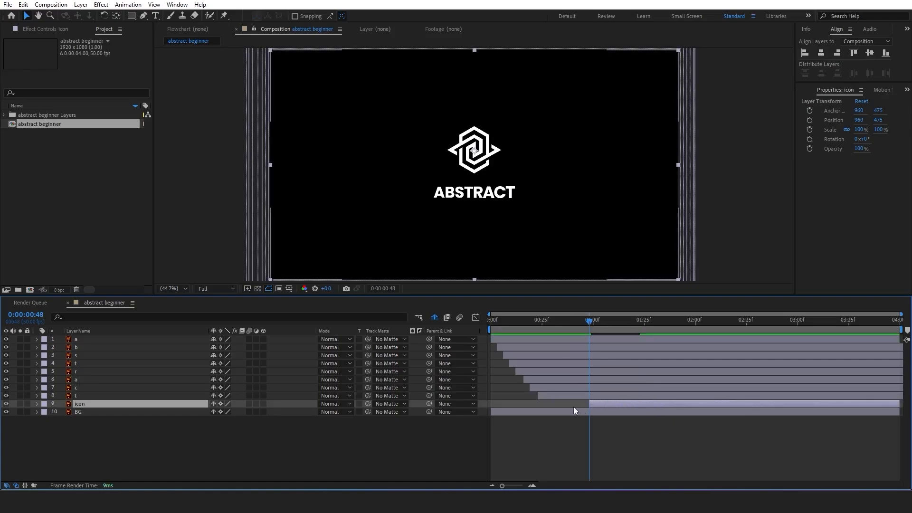
Add a Position keyframe to the icon layer and place it at 0:00:01:25
key("p")
left_click(61, 411)
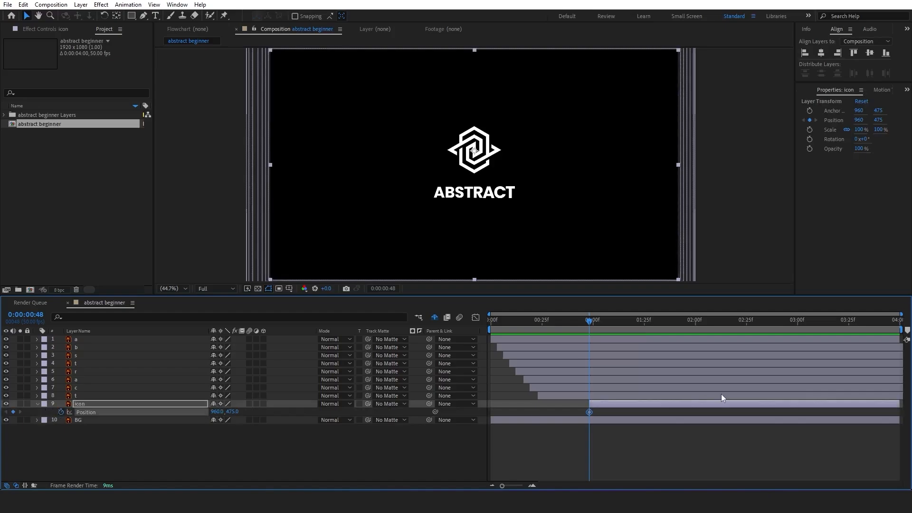
left_click(644, 321)
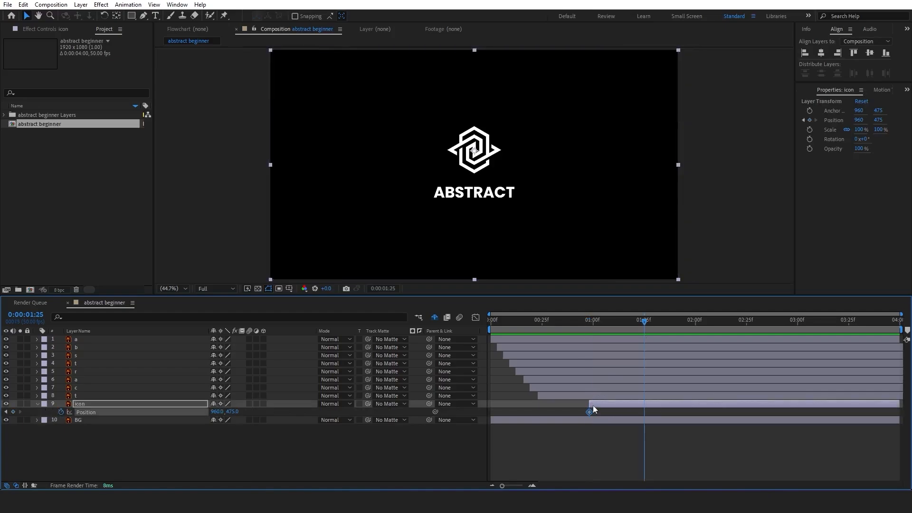
left_click_drag(593, 411, 644, 412)
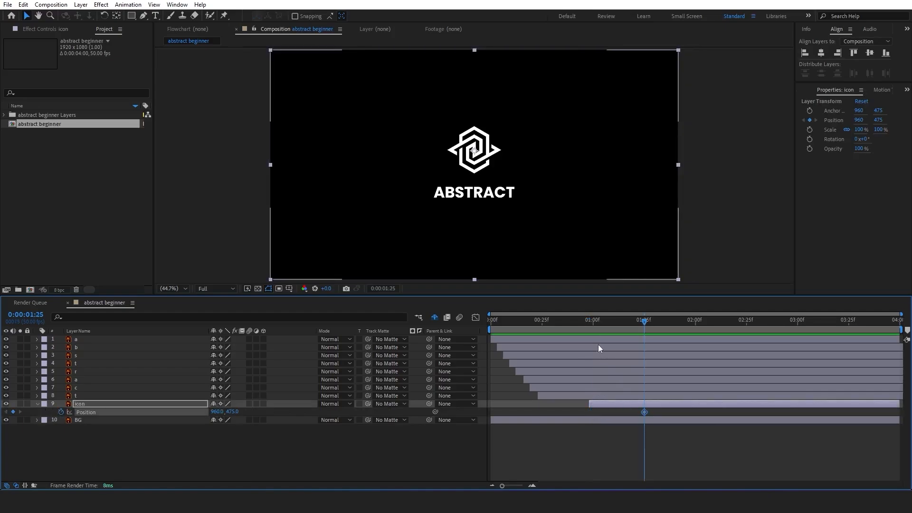
Set the icon's Position to 960, 521 at 0:00:00:48 and apply Easy Ease to both Position keyframes
left_click_drag(593, 326, 589, 326)
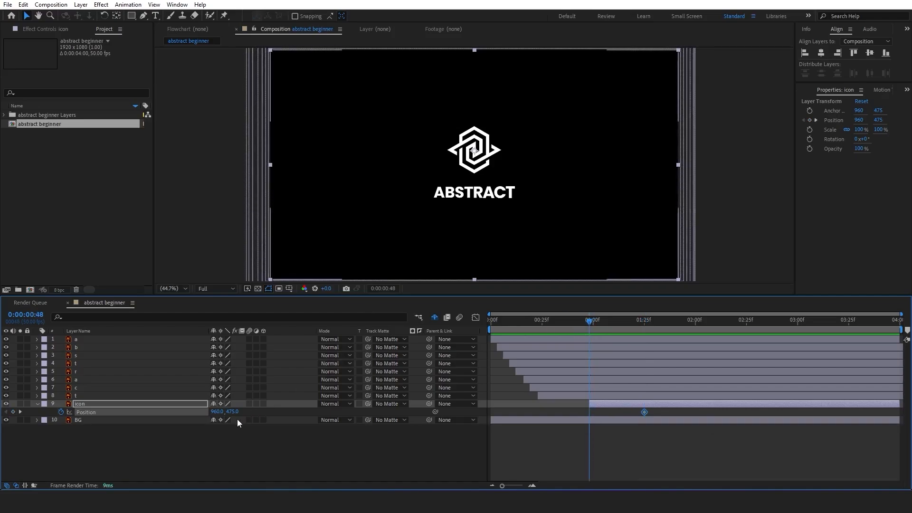
left_click_drag(231, 411, 252, 412)
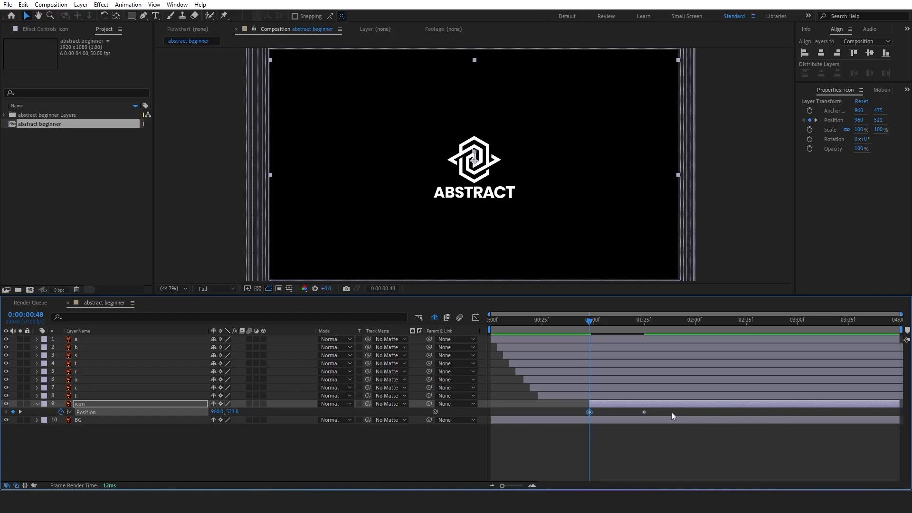
left_click_drag(669, 413, 574, 415)
key("F9")
Set the icon's vertical Position to 448.7 at 0:00:01:12, and preview with the work area ending at about two seconds
left_click(624, 321)
left_click_drag(623, 321, 618, 321)
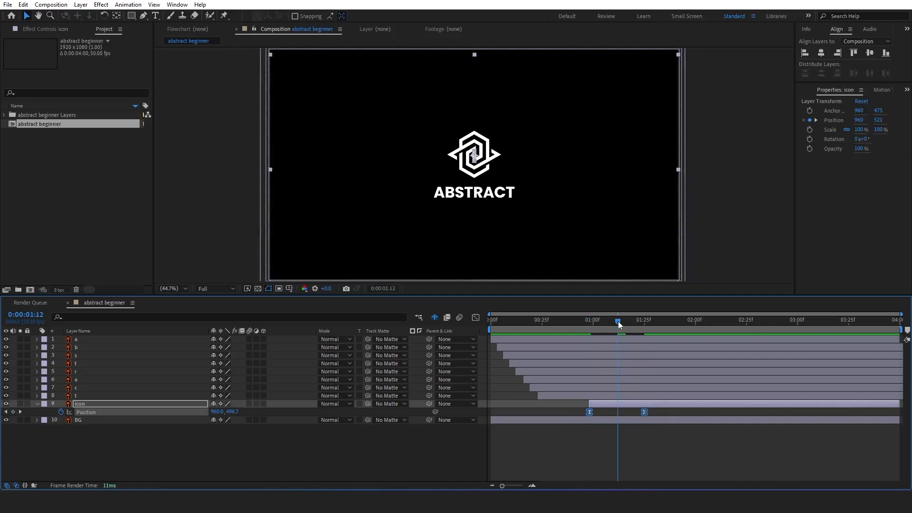
left_click(235, 447)
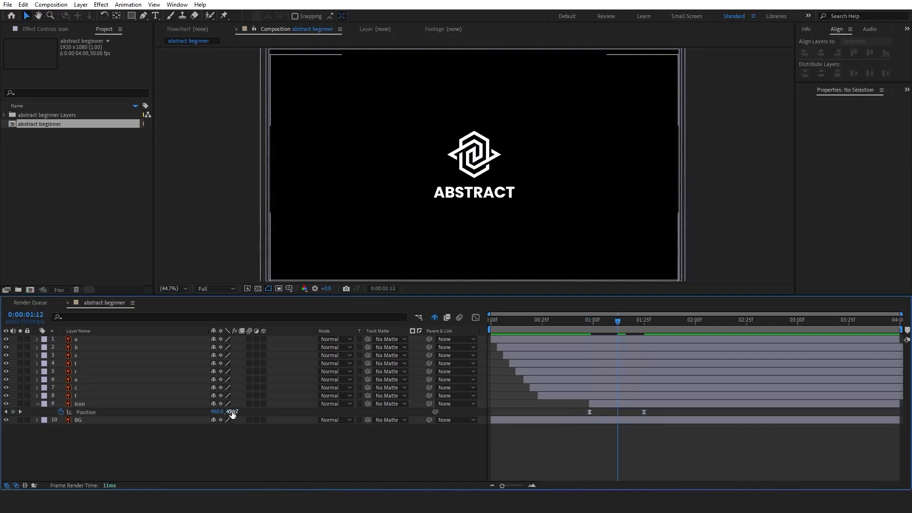
left_click_drag(231, 412, 199, 422)
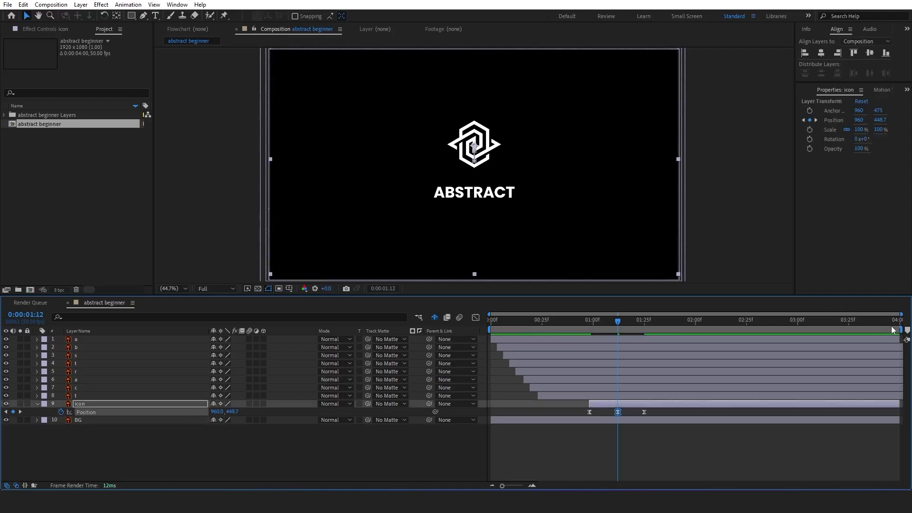
left_click_drag(902, 329, 697, 329)
key("space")
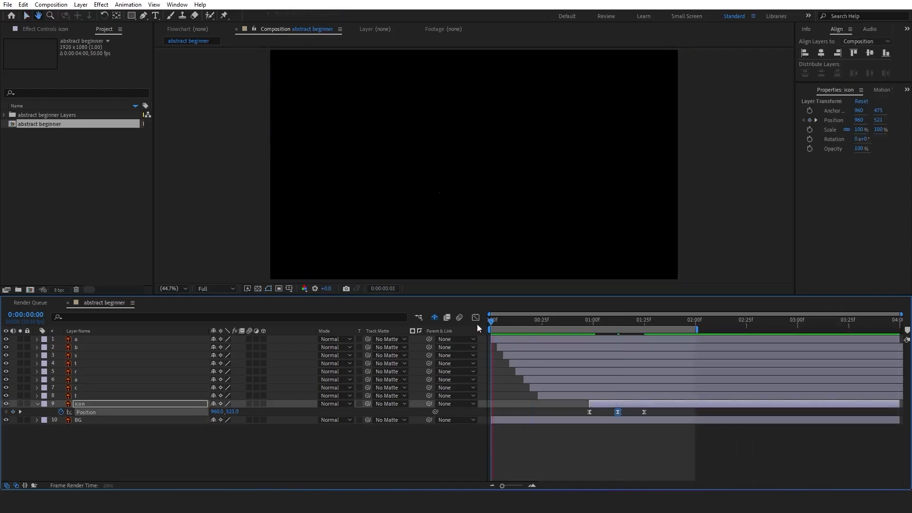
Move the icon layer to the composition's start and shift all letter layers so the first begins near the icon's second Position keyframe
left_click(611, 402)
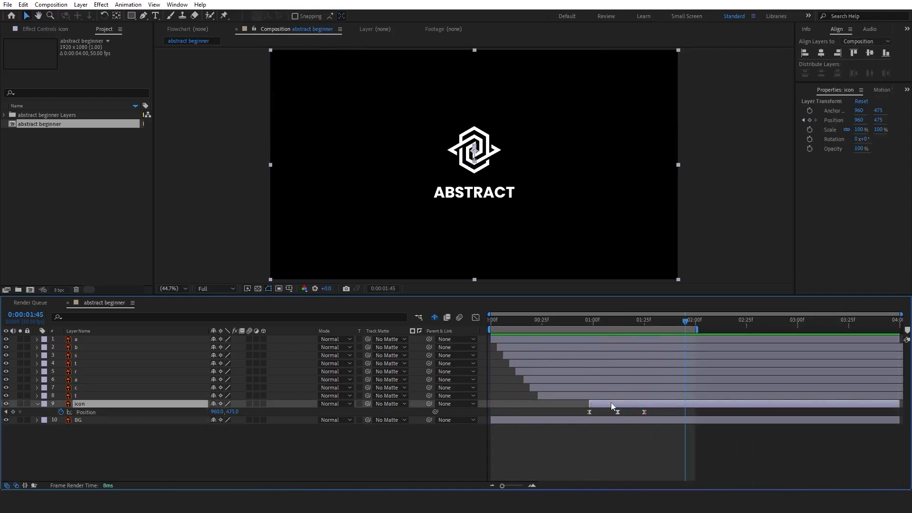
left_click_drag(647, 406, 514, 405)
left_click(560, 395)
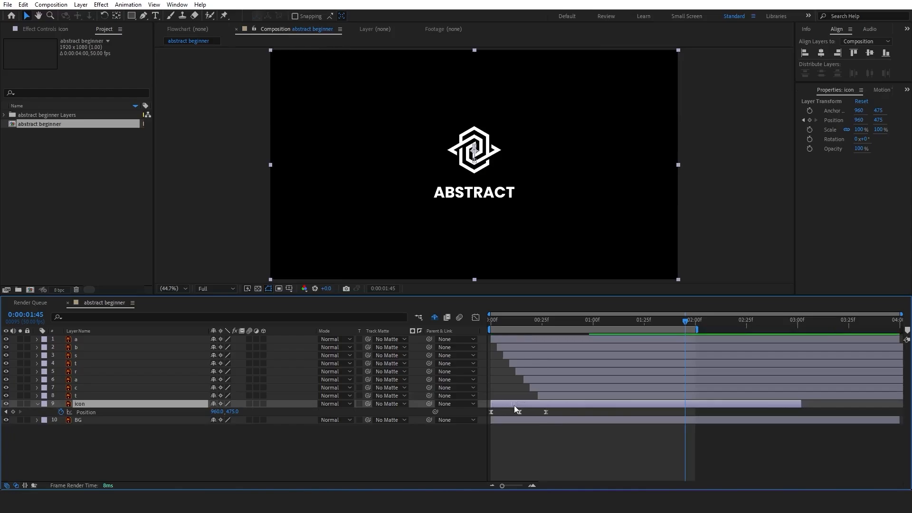
left_click(548, 396)
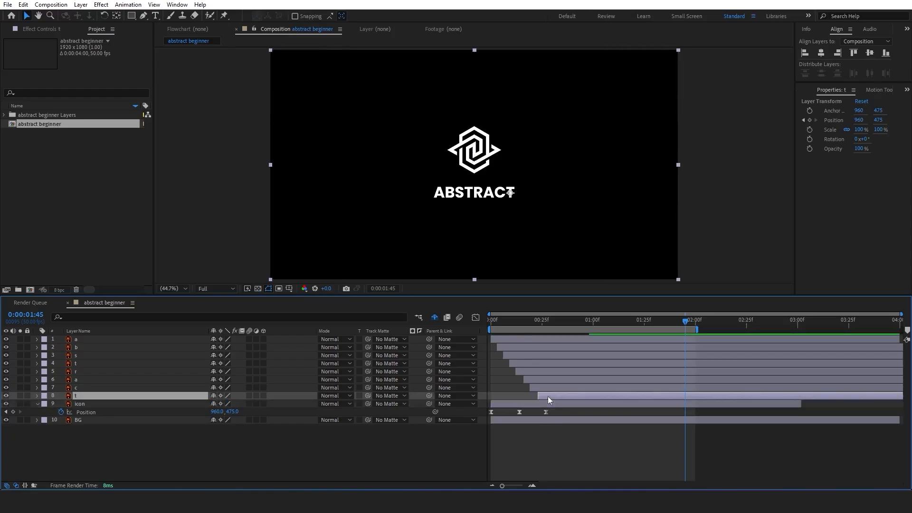
left_click(516, 338, "shift")
mouse_move(517, 338)
left_mouse_down()
mouse_move(544, 340)
mouse_move(516, 324)
left_mouse_up()
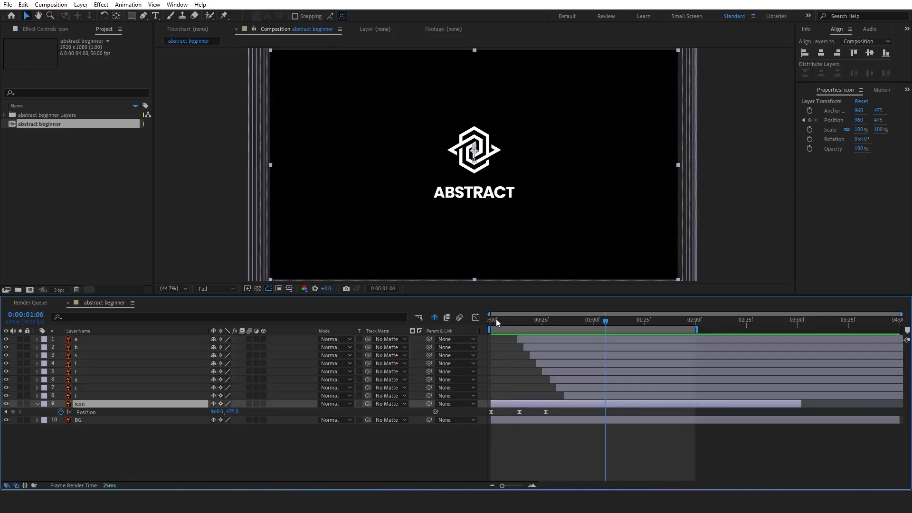
Fade in the icon with Opacity keyframes from 0% at 0:00:00:00 to 100% at its second Position keyframe, and preview it
left_click_drag(496, 319, 487, 321)
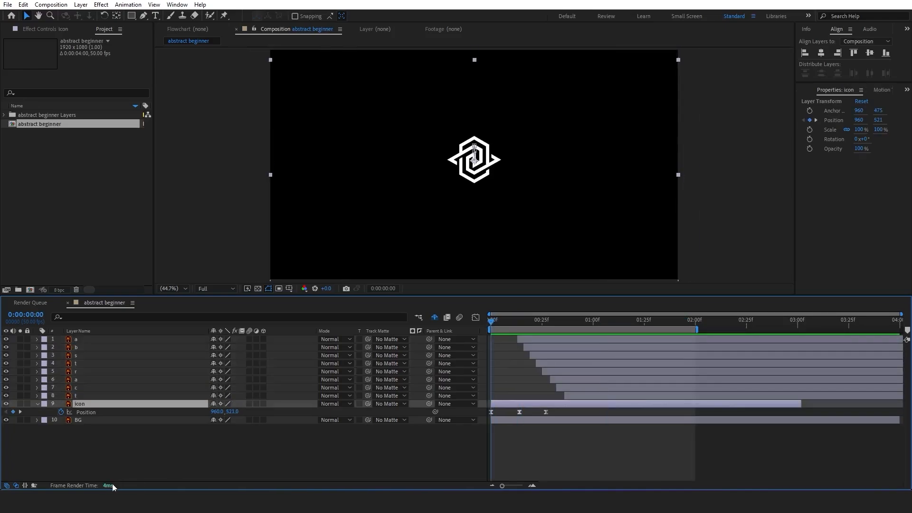
key("t")
left_click(62, 411)
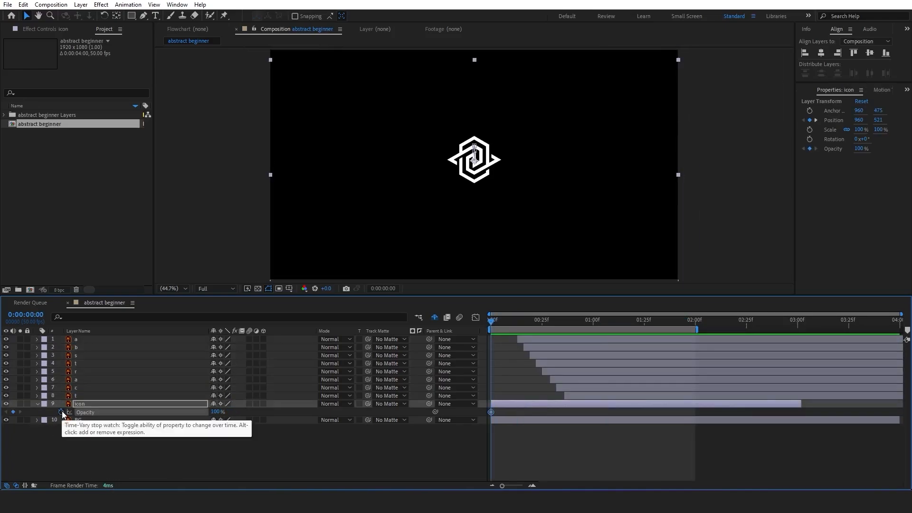
key("shift+p")
left_click_drag(491, 420, 520, 420)
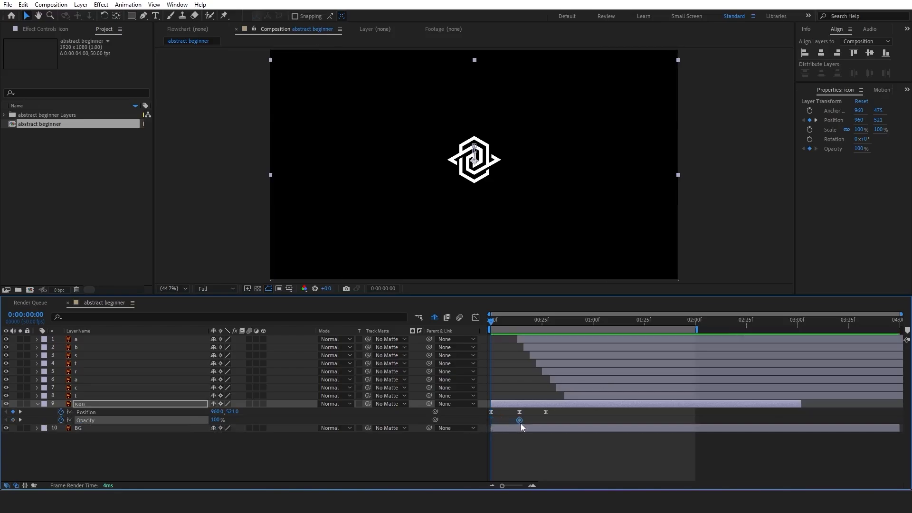
left_click_drag(213, 419, 80, 425)
key("space")
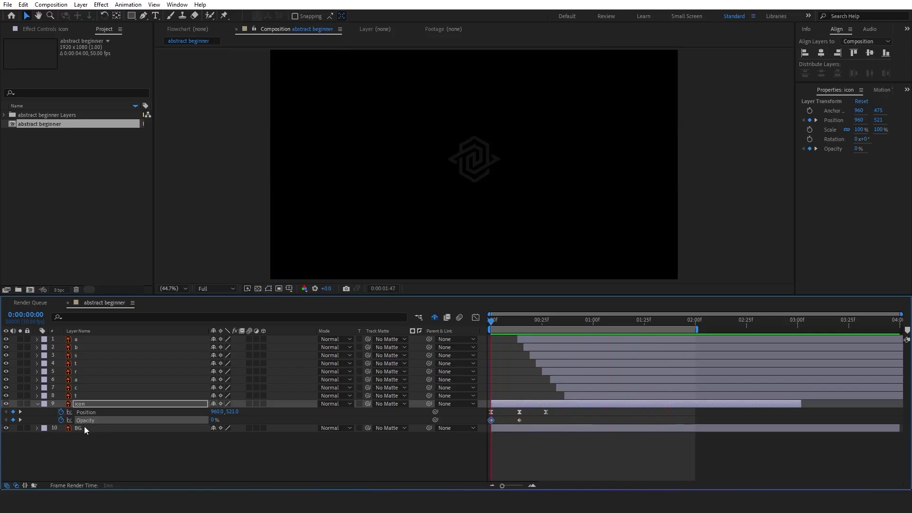
key("space")
Stretch the icon's three Position keyframes proportionally so the last one falls at about 0:00:01:00
left_click_drag(557, 414, 489, 411)
left_click_drag(549, 412, 595, 412)
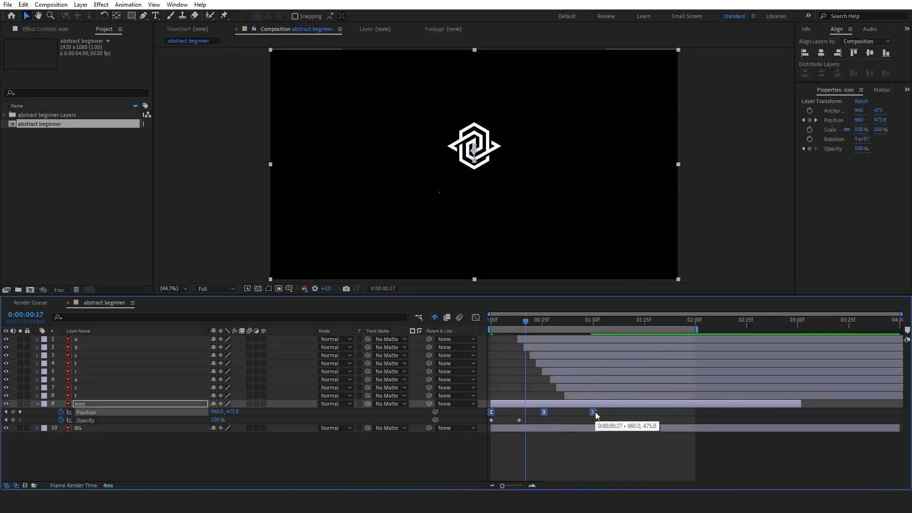
mouse_move(584, 322)
left_mouse_down()
mouse_move(582, 334)
mouse_move(593, 323)
left_mouse_up()
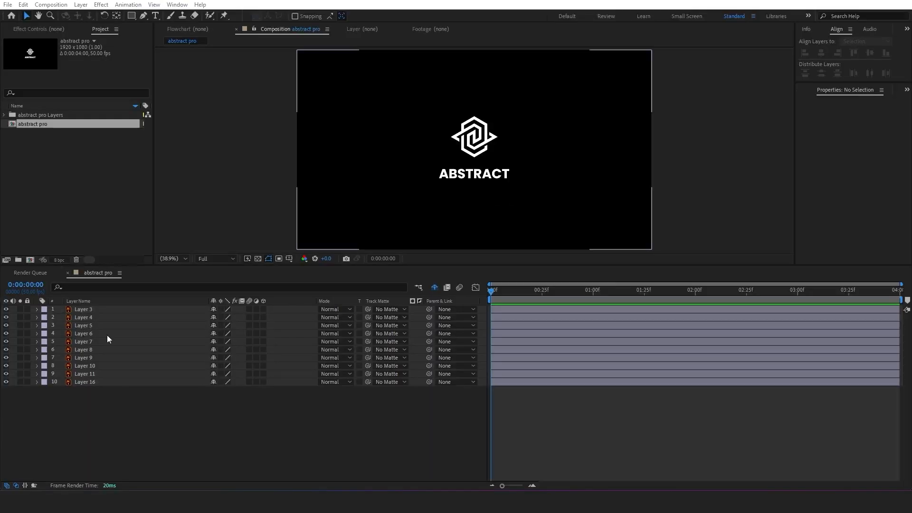
Create shape layers from the vector layers Layer 3 through Layer 11 in the abstract pro composition
left_click(97, 373)
left_click(92, 309, "shift")
right_click(104, 333)
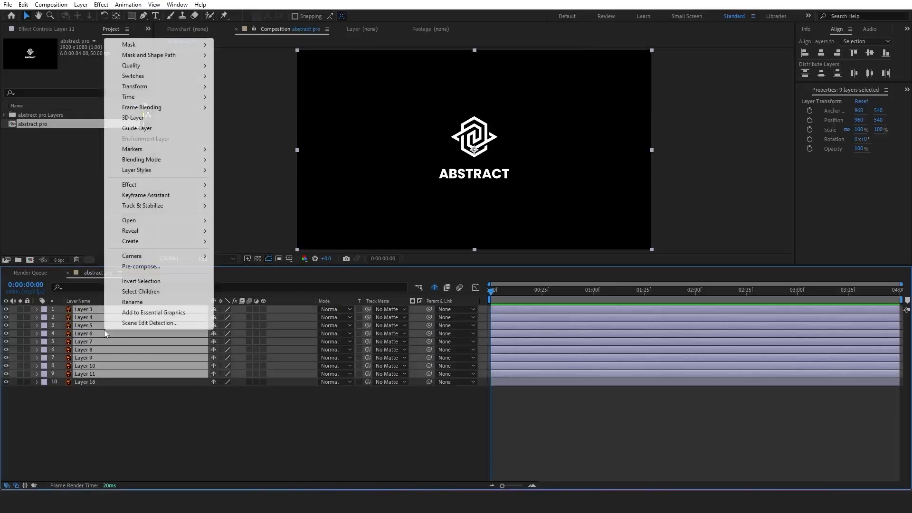
mouse_move(141, 244)
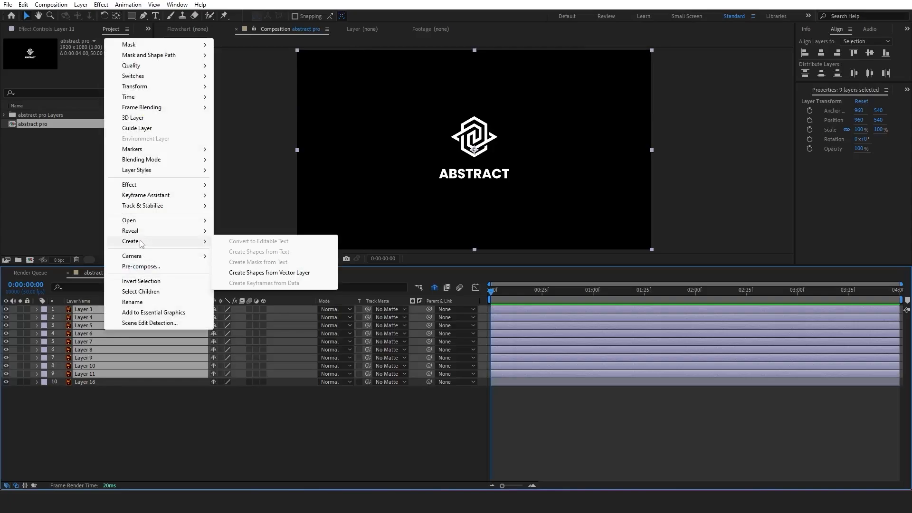
left_click(269, 272)
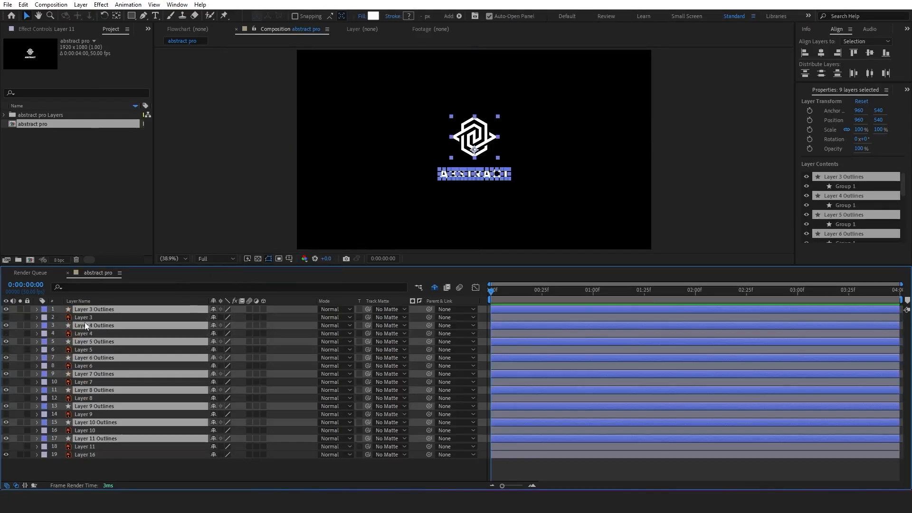
Move the outline layers to the top of the stack and delete the original vector layers Layer 3 through Layer 11
left_click_drag(87, 327, 88, 314)
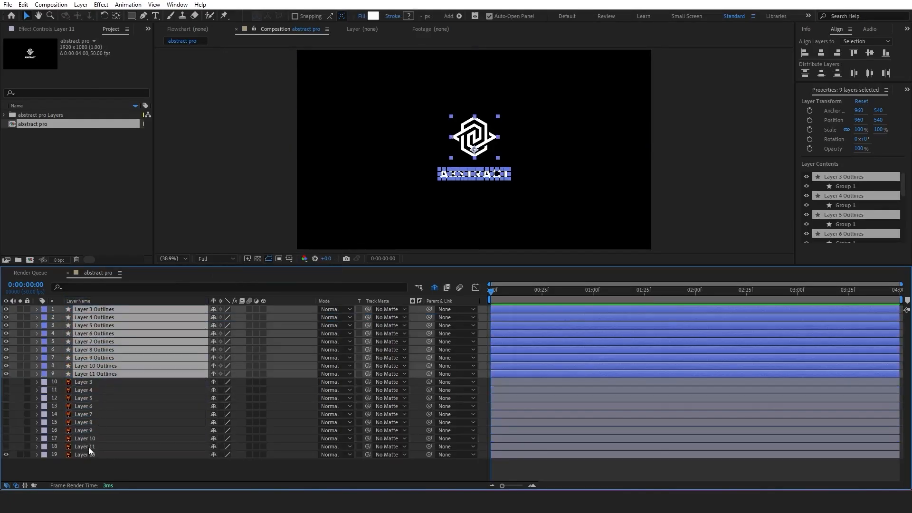
left_click(89, 448)
left_click(91, 383, "shift")
key("Delete")
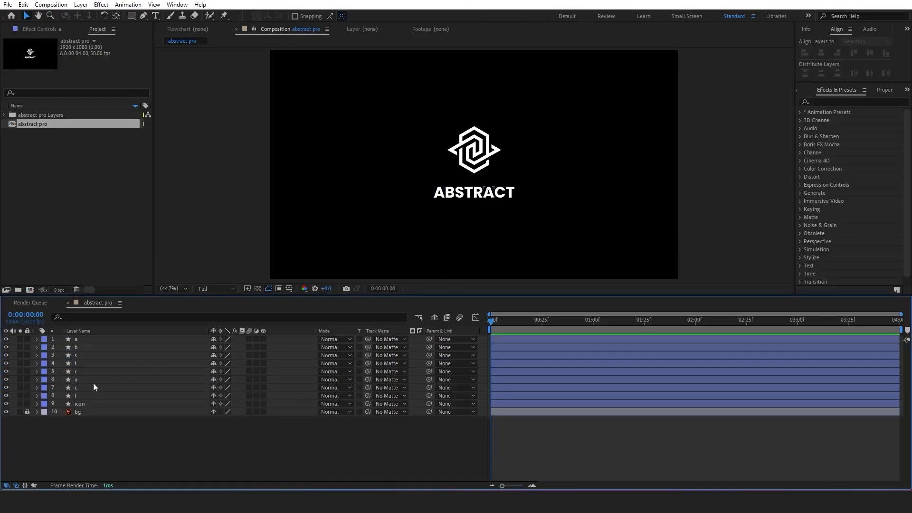
Trim the start of all eight letter layers to 0:00:01:25
left_click(80, 396)
left_click(84, 340, "shift")
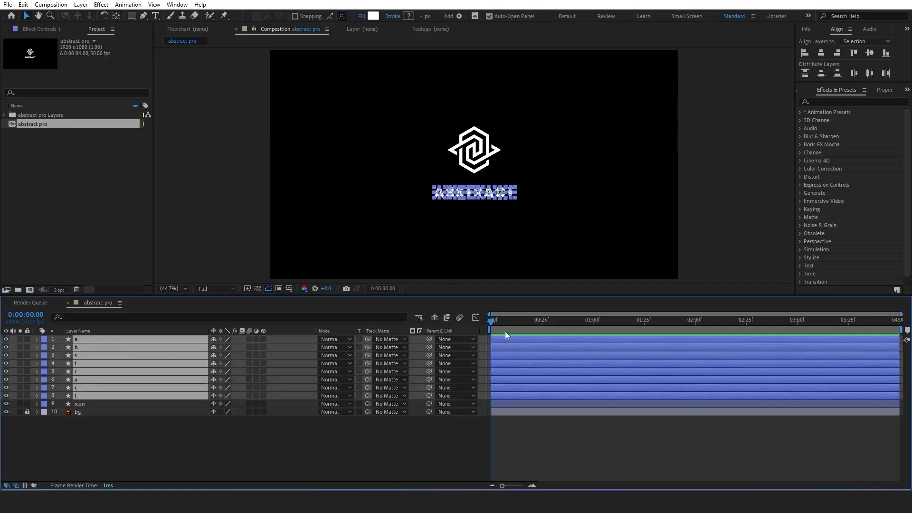
left_click_drag(491, 339, 646, 326)
Trim the start of the icon layer to 0:00:01:00
left_click(96, 404)
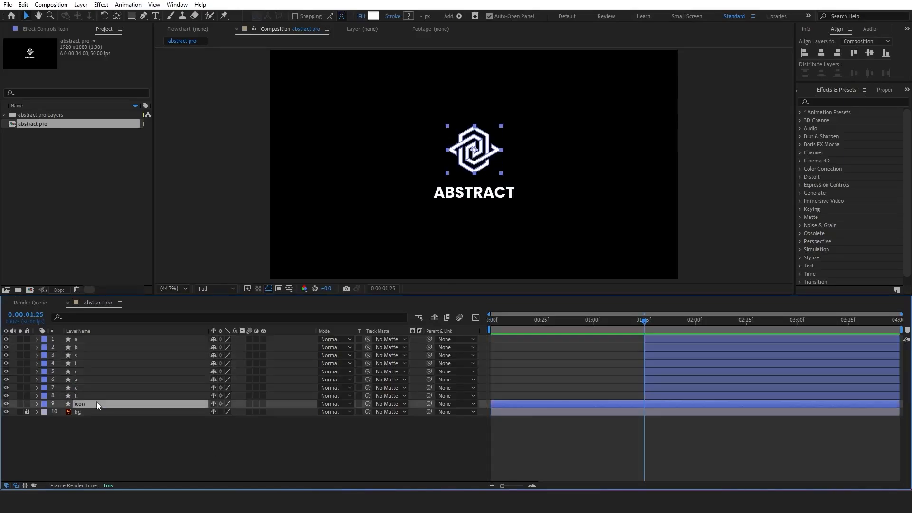
left_click(490, 321)
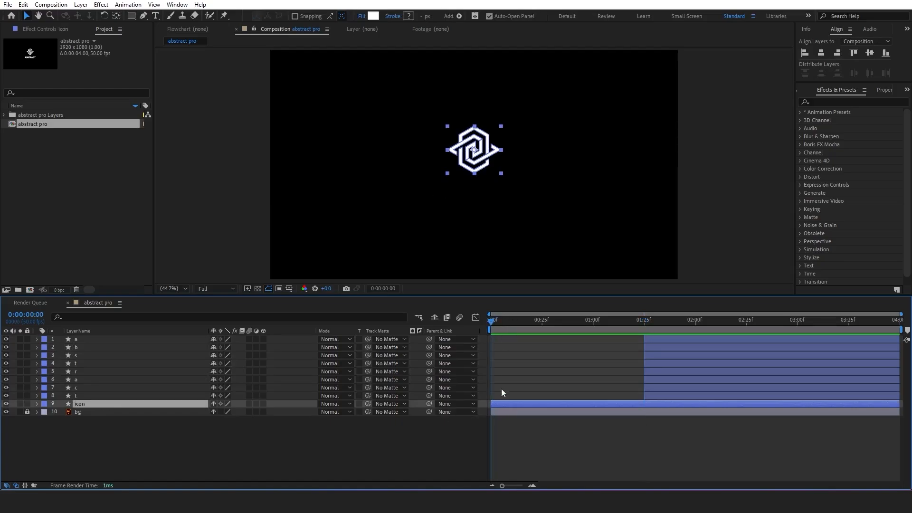
left_click(593, 323)
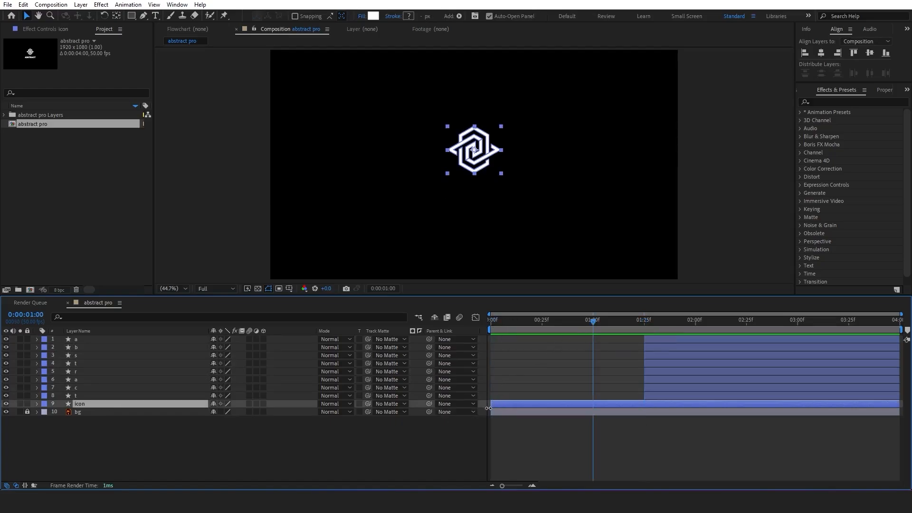
left_click_drag(491, 404, 592, 406)
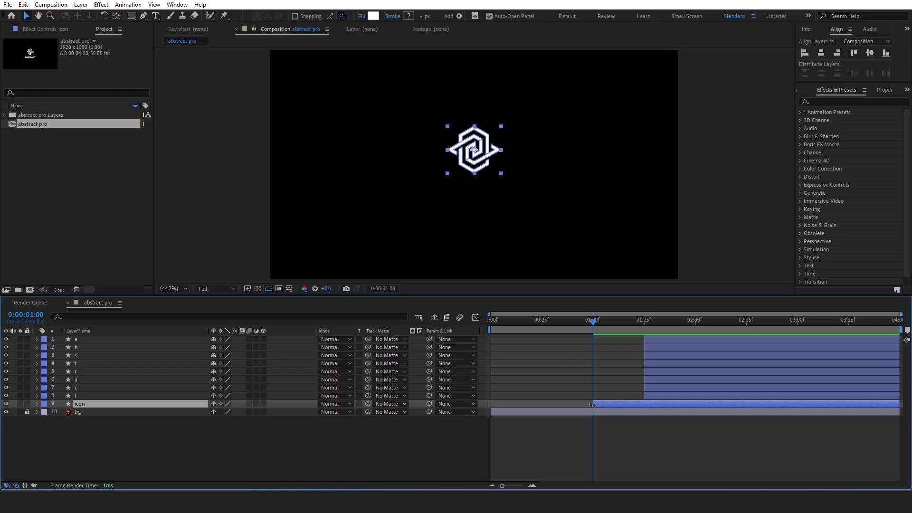
Set up the Pen tool with a white stroke and nothing selected, viewing the composition at 100%
left_click(320, 443)
left_click(143, 15)
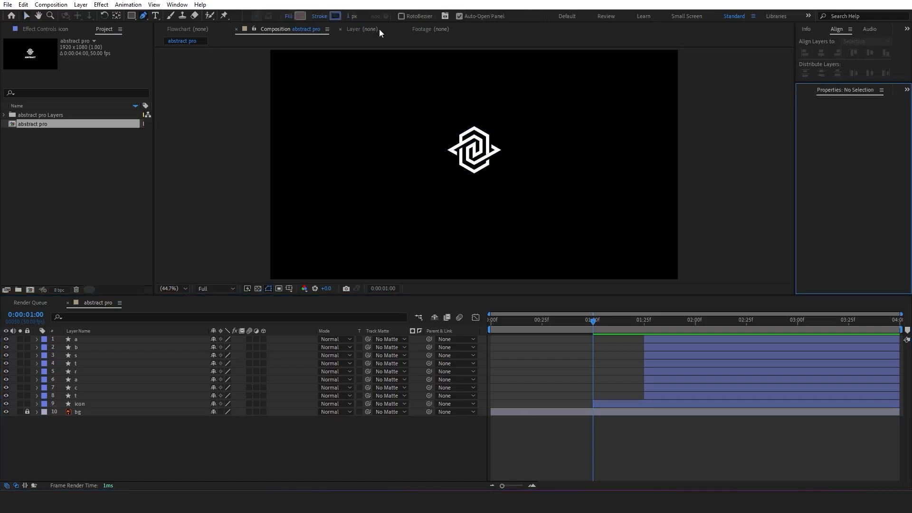
left_click(335, 19)
left_click_drag(535, 305, 477, 169)
left_click(727, 247)
key("slash")
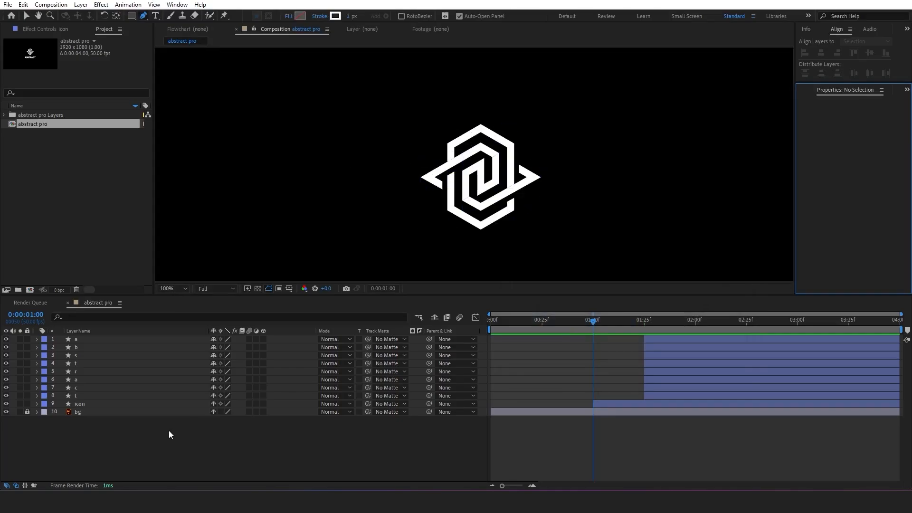
Draw an open five-point path just outside the icon's upper hexagonal edge and select the new shape layer
left_click(442, 158)
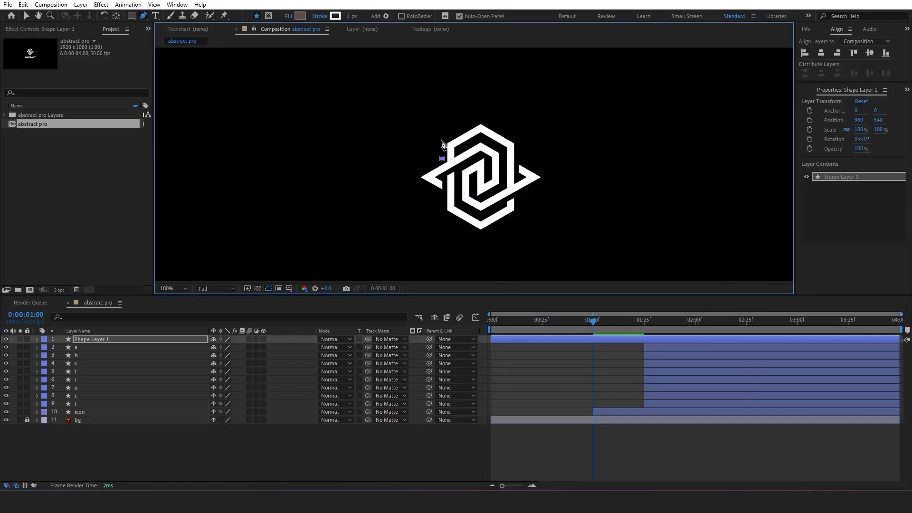
left_click(442, 140, "shift")
left_click(481, 119, "shift")
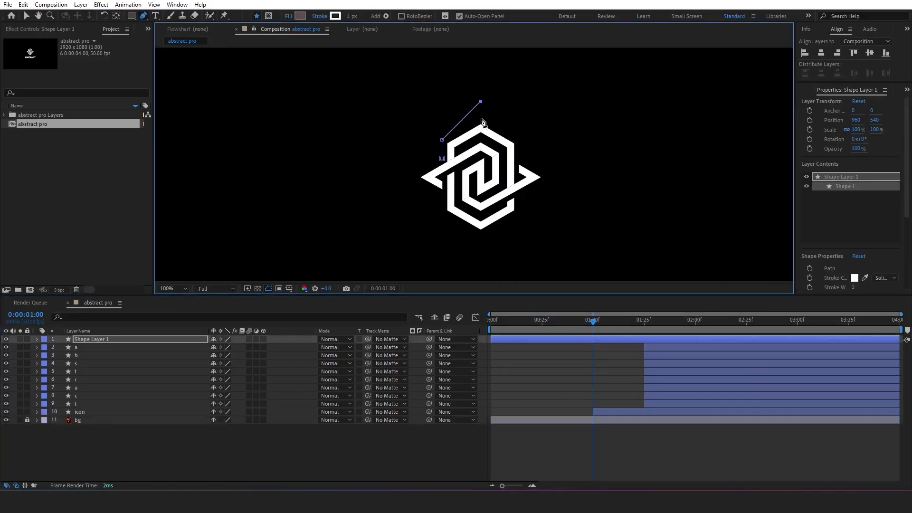
key("ctrl+z")
left_click(480, 118)
left_click(518, 141)
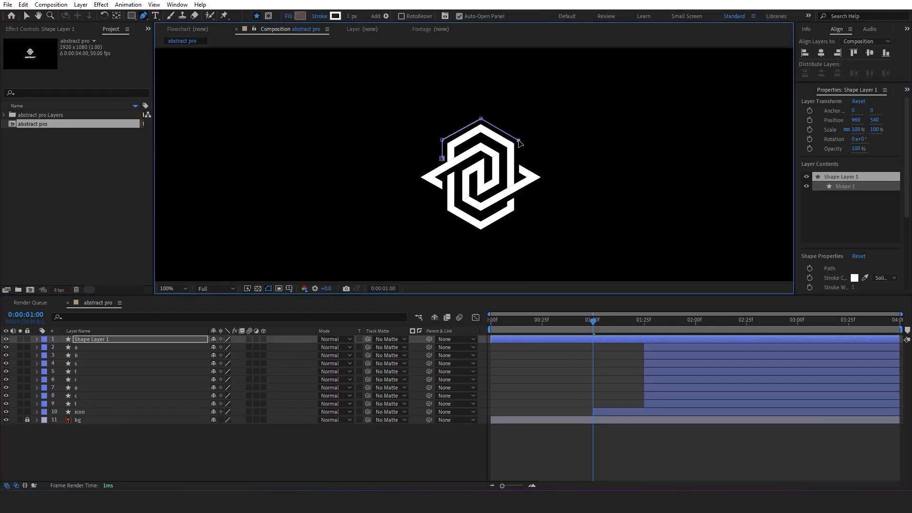
left_click(99, 340)
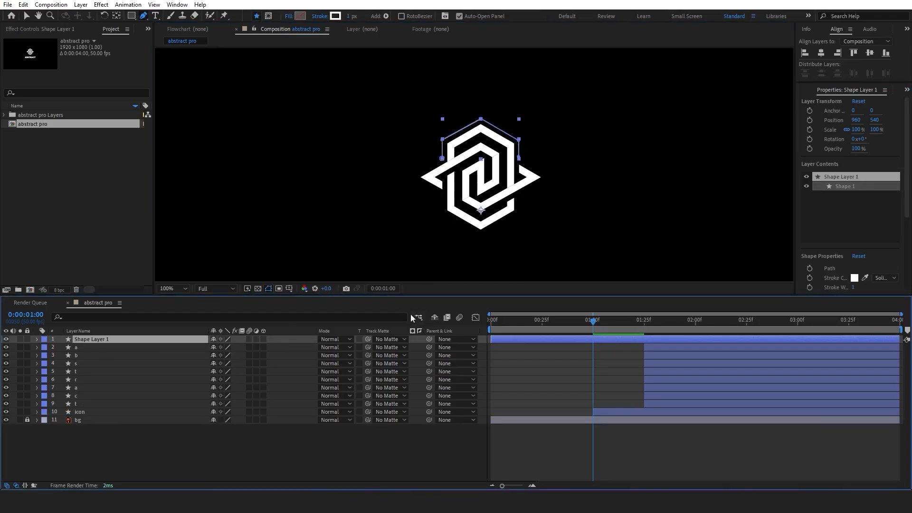
Move the line layer's anchor point to the path's top vertex and set its stroke width to 2 px
key("y")
left_click_drag(481, 209, 480, 118)
left_click(132, 16)
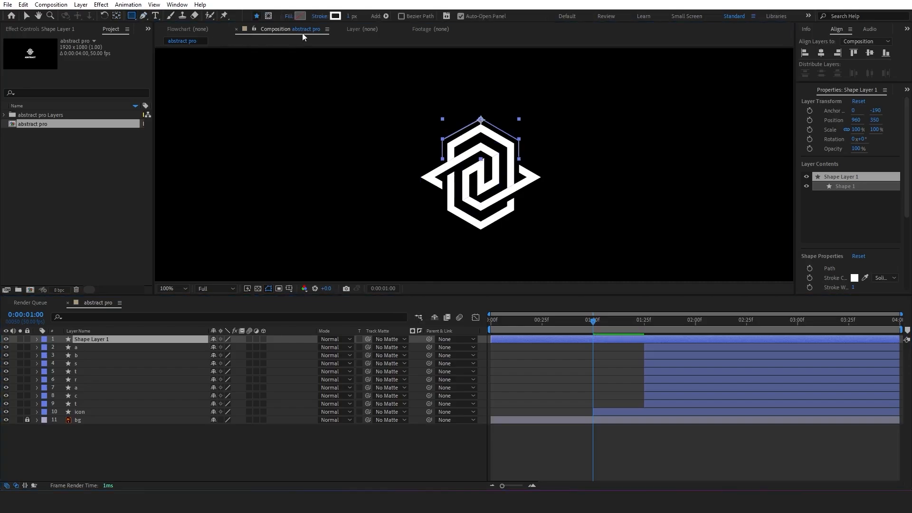
left_click(350, 16)
type("2")
key("Return")
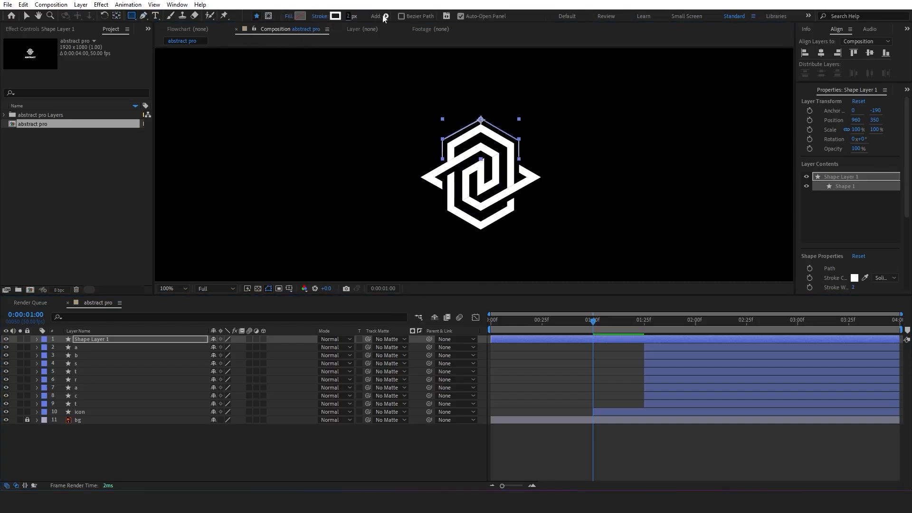
Split the line layer at 0:00:01:00 and delete the part after the cut
left_click(98, 341)
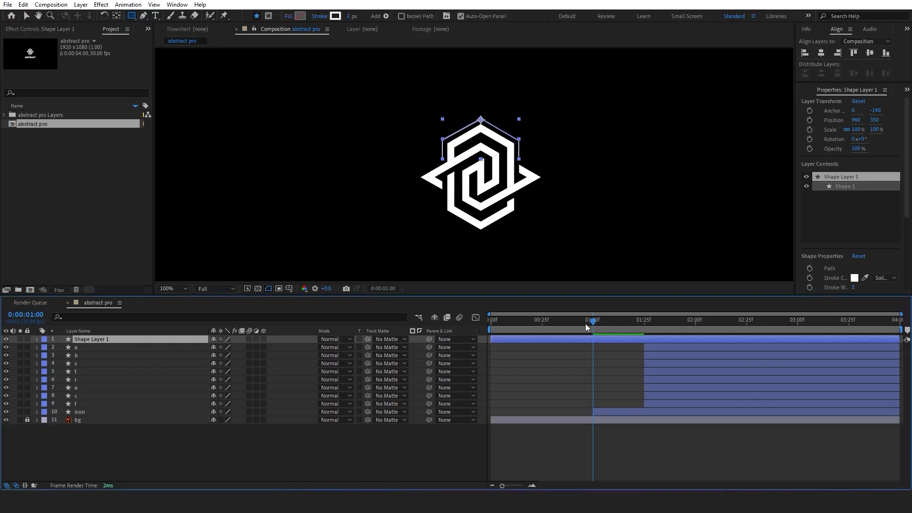
key("ctrl+shift+d")
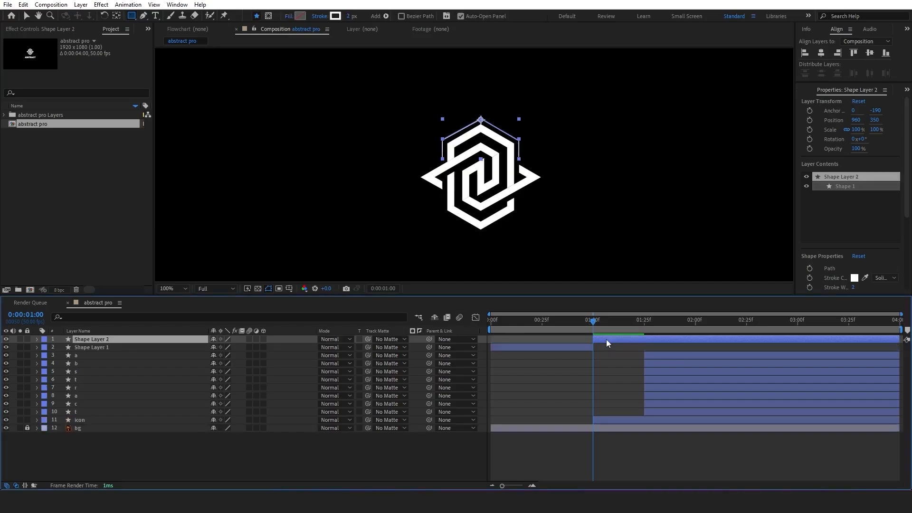
key("Delete")
Return to 0:00:00:00 and add Trim Paths to the contents of Shape Layer 1
left_click(489, 321)
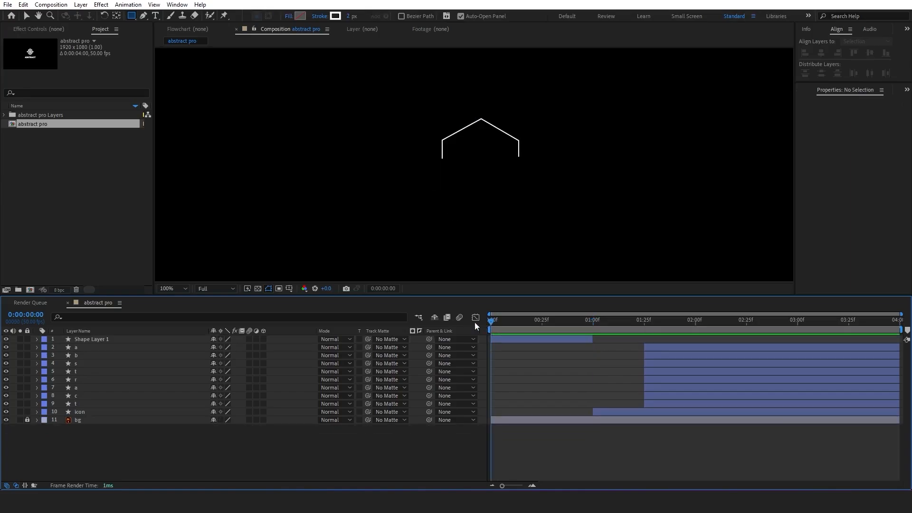
left_click(100, 339)
left_click(37, 340)
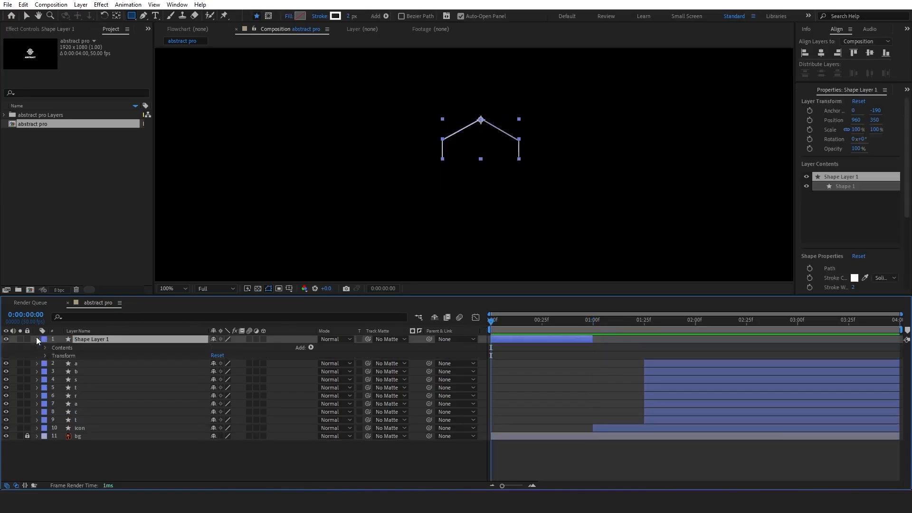
left_click(310, 348)
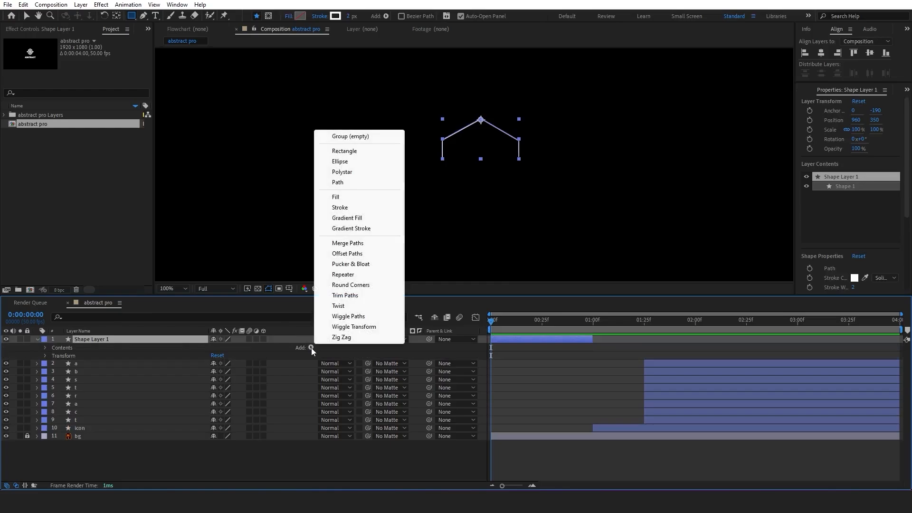
left_click(342, 296)
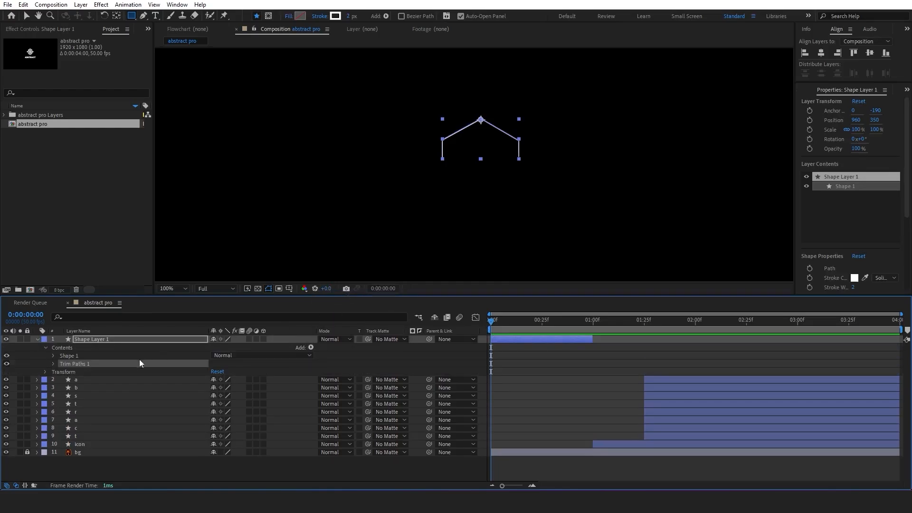
Keyframe the Trim Paths End of Shape Layer 1 from 0% at 0:00:00:00 to 100% at 0:00:00:25
left_click(53, 364)
left_click(69, 379)
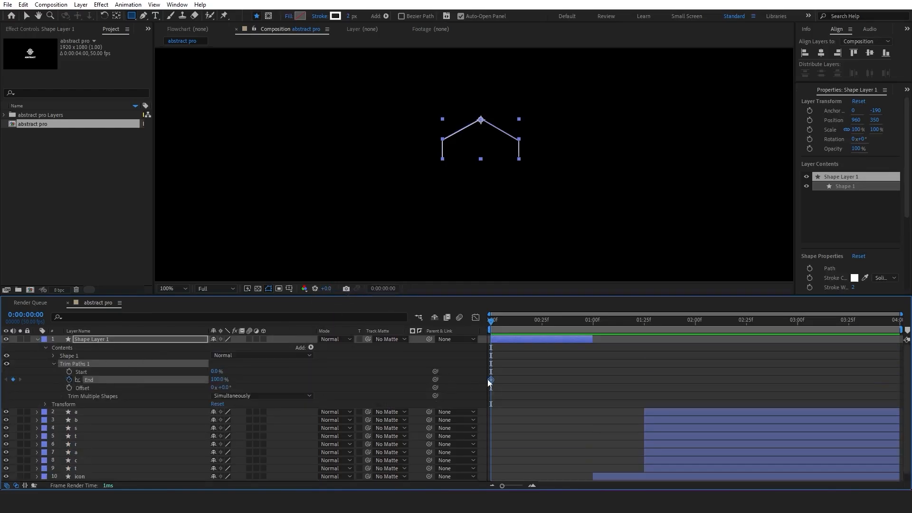
left_click_drag(489, 379, 542, 380)
left_click(218, 380)
type("0")
key("Return")
Keyframe the Trim Paths Start from 0% at 0:00:00:15 to 100% at 0:00:00:45
left_click(522, 319)
left_click(69, 372)
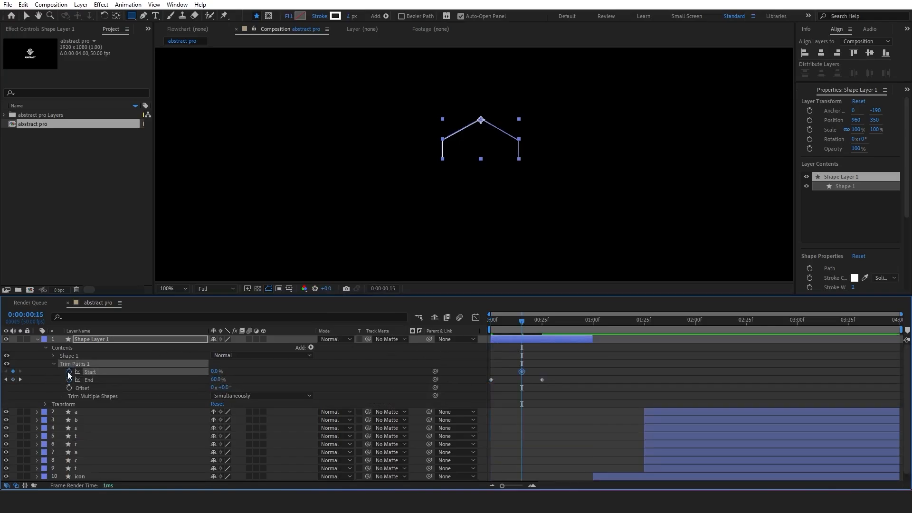
left_click_drag(520, 319, 592, 323)
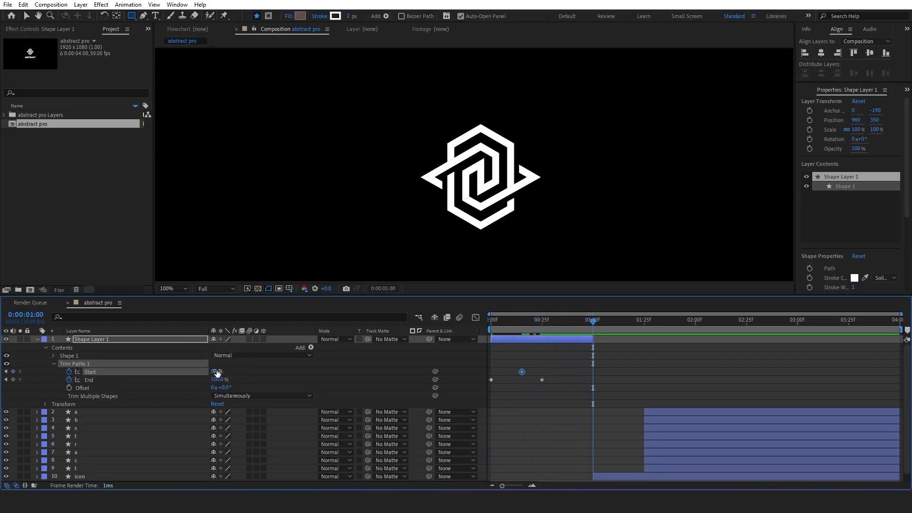
left_click(578, 320)
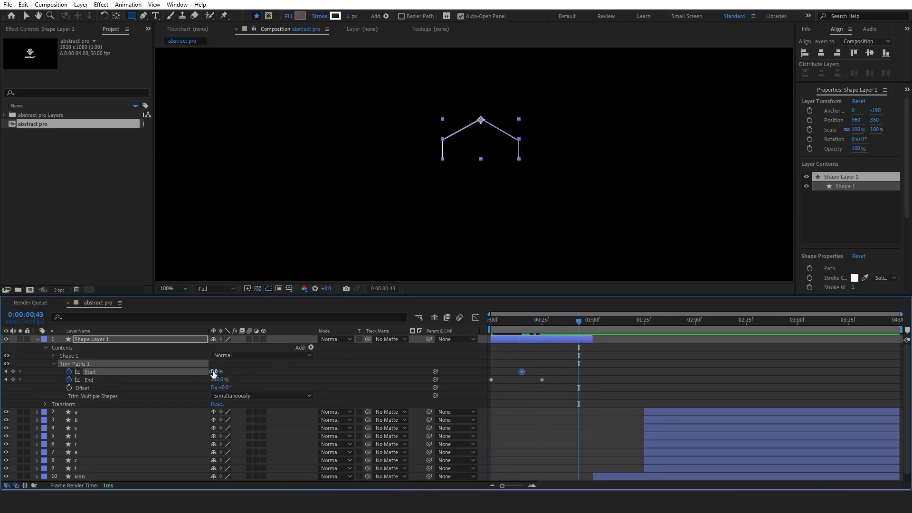
left_click_drag(216, 371, 292, 371)
Apply Easy Ease to all four Start and End keyframes of the Trim Paths
left_click_drag(580, 374, 474, 378)
key("F9")
left_click(559, 382)
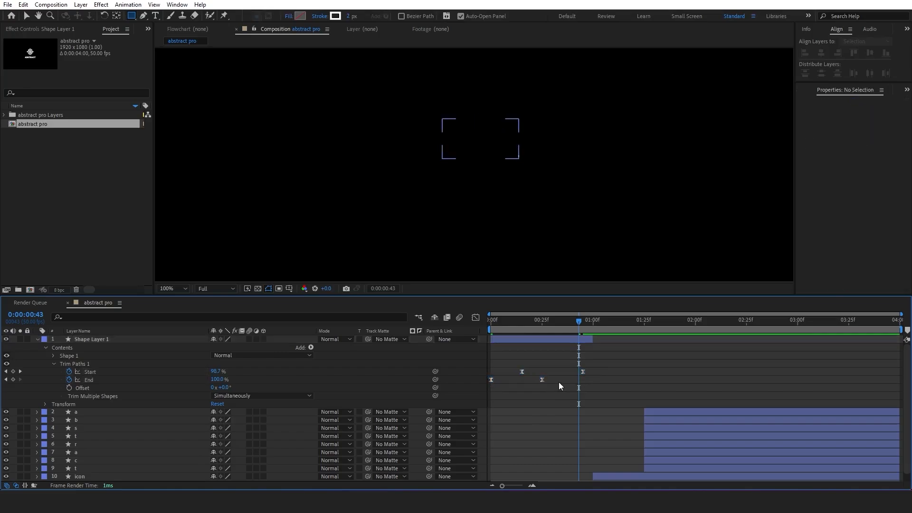
Shape the End speed curve in the graph editor so it peaks at the first keyframe and slows gradually toward the last
left_click_drag(559, 381, 486, 378)
left_click(475, 317)
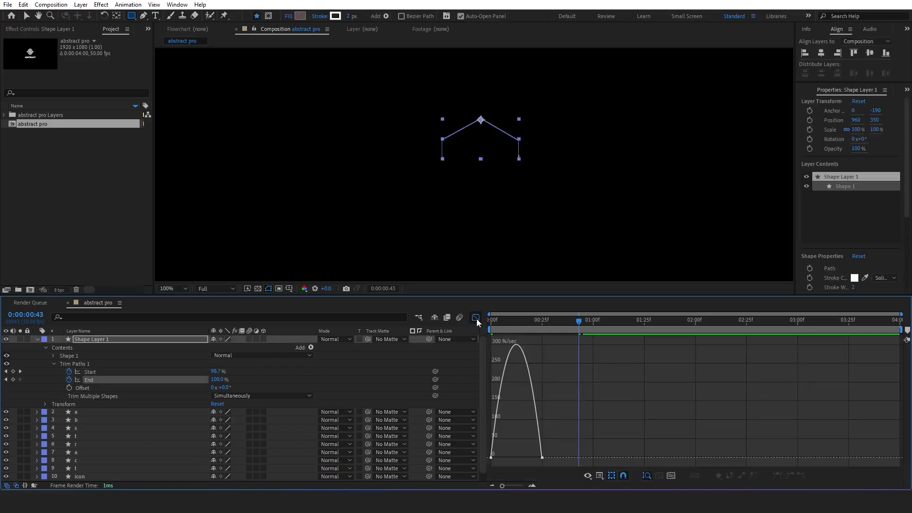
left_click(542, 458)
left_click_drag(535, 458, 490, 458)
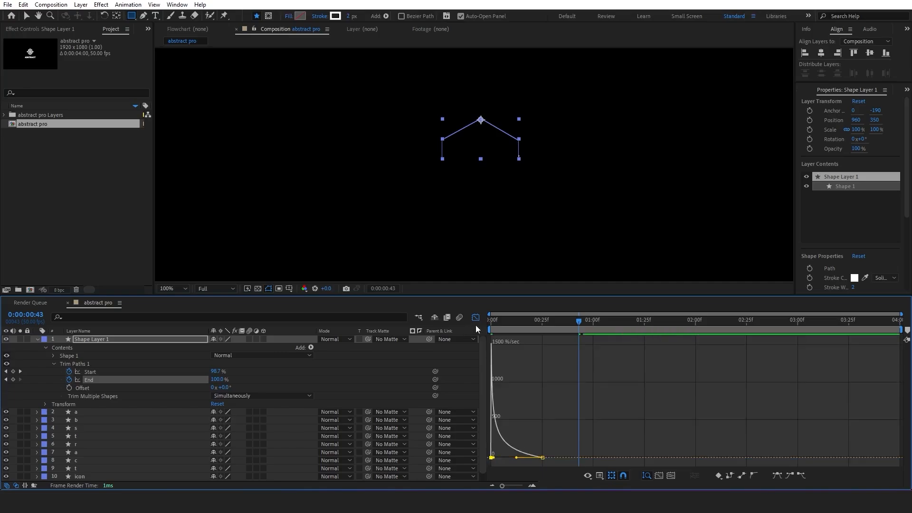
left_click(476, 317)
Shape the Start speed curve so it builds slowly and peaks at the last keyframe, and check the line animation
left_click_drag(596, 375, 509, 371)
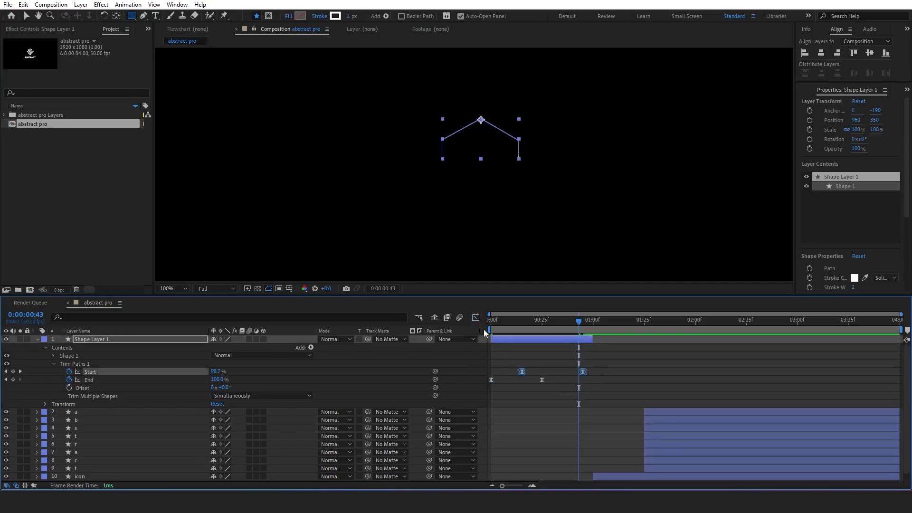
left_click(475, 317)
left_click(522, 459)
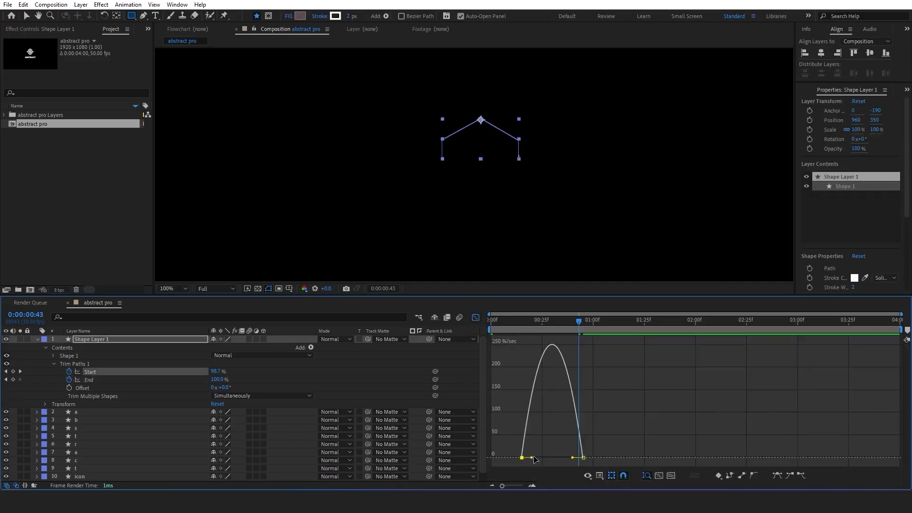
left_click_drag(533, 458, 587, 457)
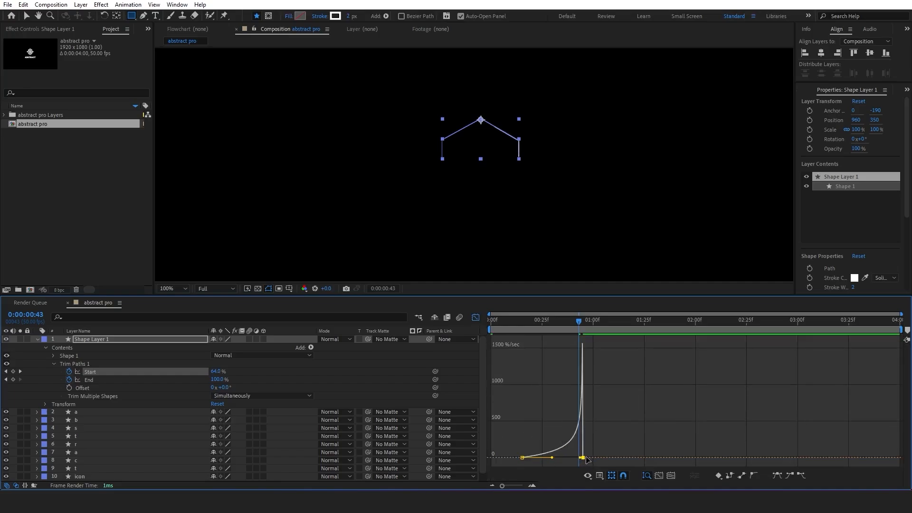
left_click(475, 317)
left_click(494, 318)
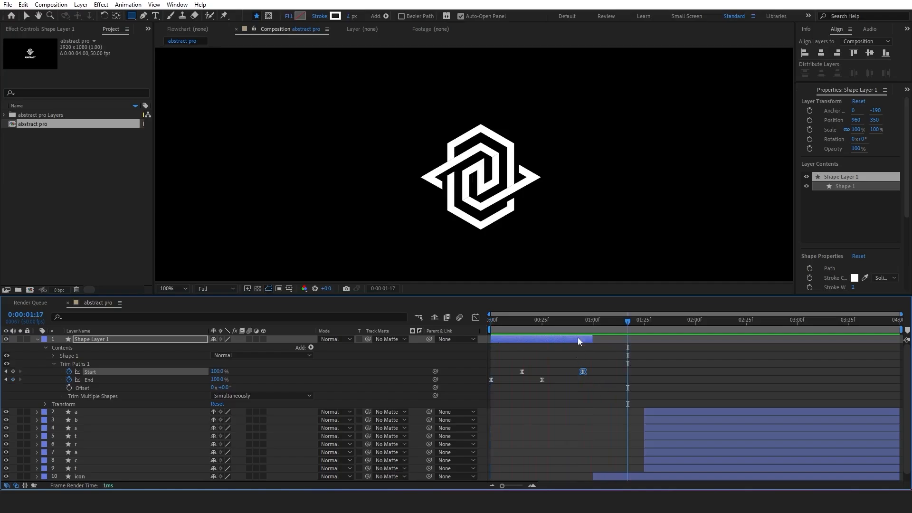
left_click_drag(576, 325, 583, 324)
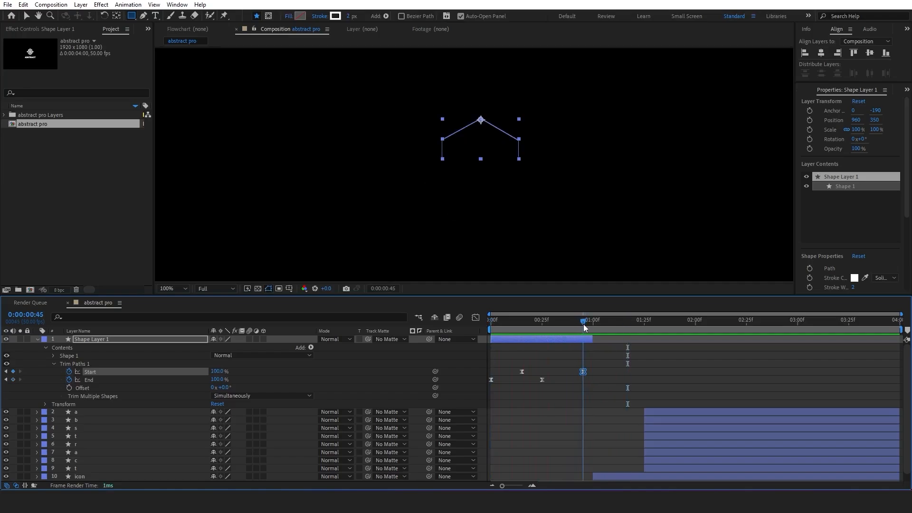
Duplicate Shape Layer 1 and shift the copy in time to start at about 0:00:01:00, over the visible icon
left_click(37, 339)
left_click(172, 452)
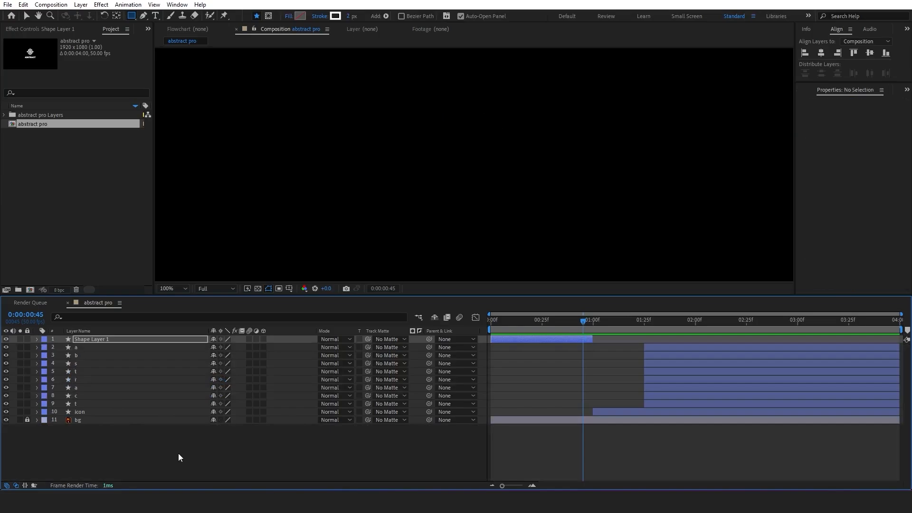
left_click(121, 340)
key("ctrl+d")
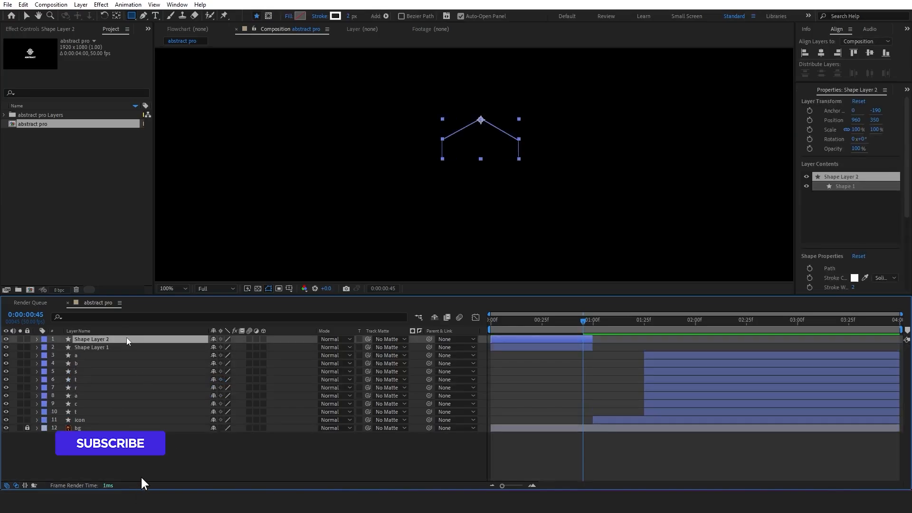
key("v")
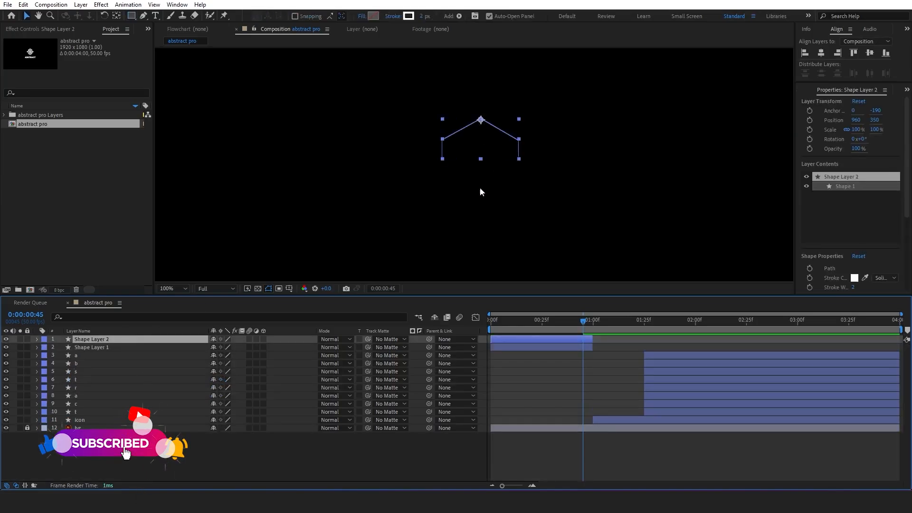
left_click_drag(573, 339, 631, 324)
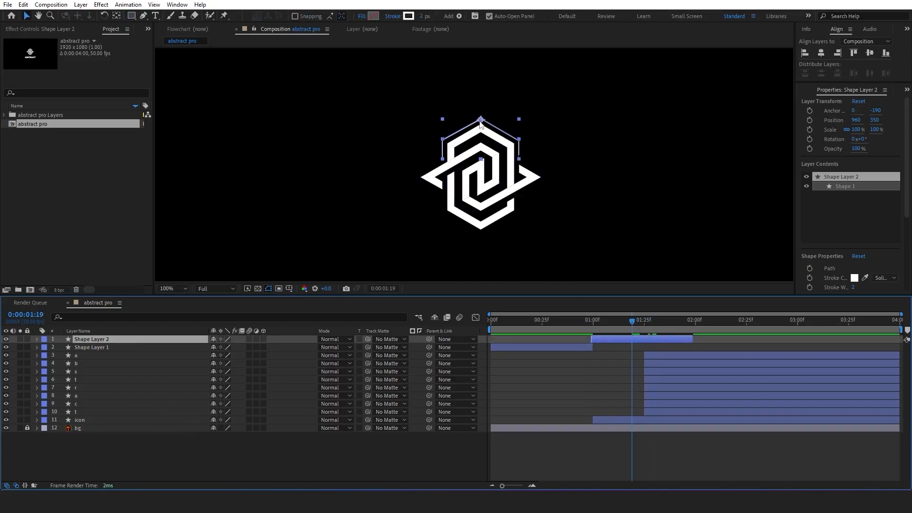
Move the copied line to the icon's lower tip at position 964, 592 and rotate it to 1x+177°
left_click_drag(481, 124, 481, 227)
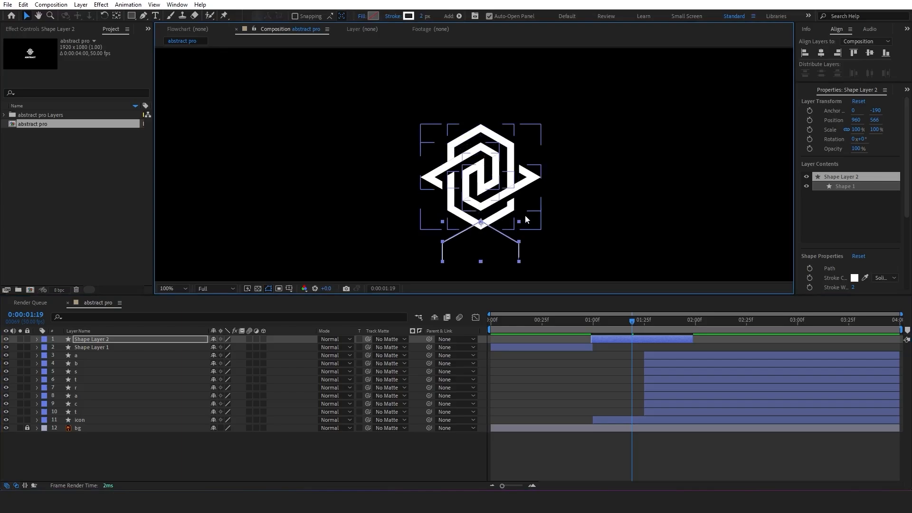
key("r")
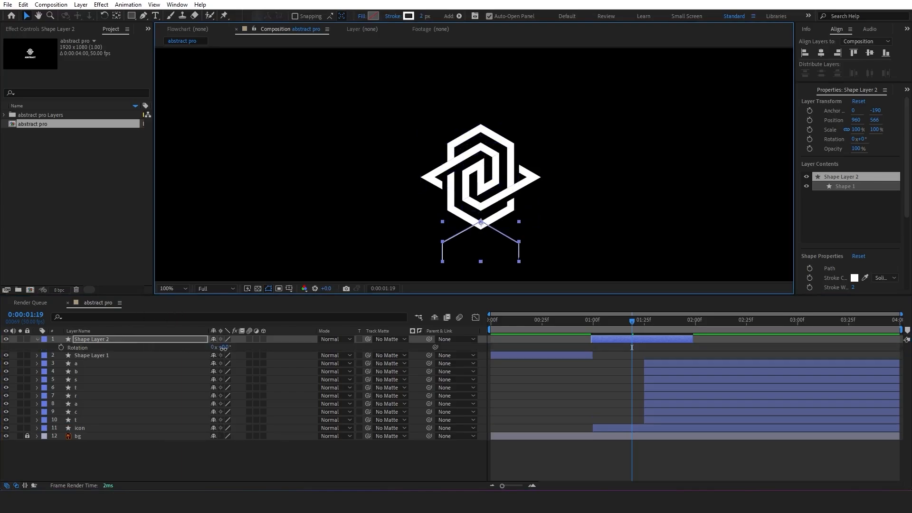
left_click_drag(223, 347, 271, 345)
left_click_drag(481, 222, 481, 238)
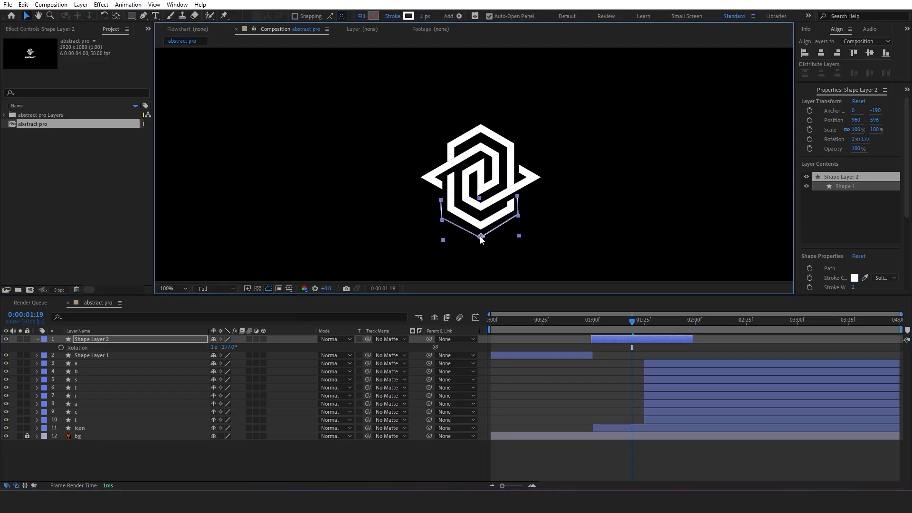
left_click(187, 470)
left_click(465, 211)
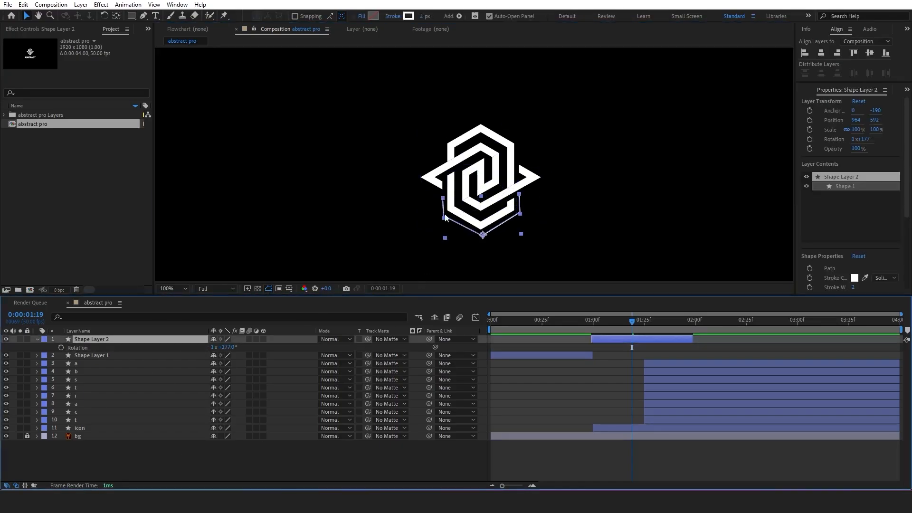
Adjust the copied path's end, side and tip vertices with the Pen tool to follow the icon's lower edges
key("g")
scroll(445, 220, "up", 4)
left_click_drag(440, 222, 437, 206)
left_click_drag(438, 157, 436, 152)
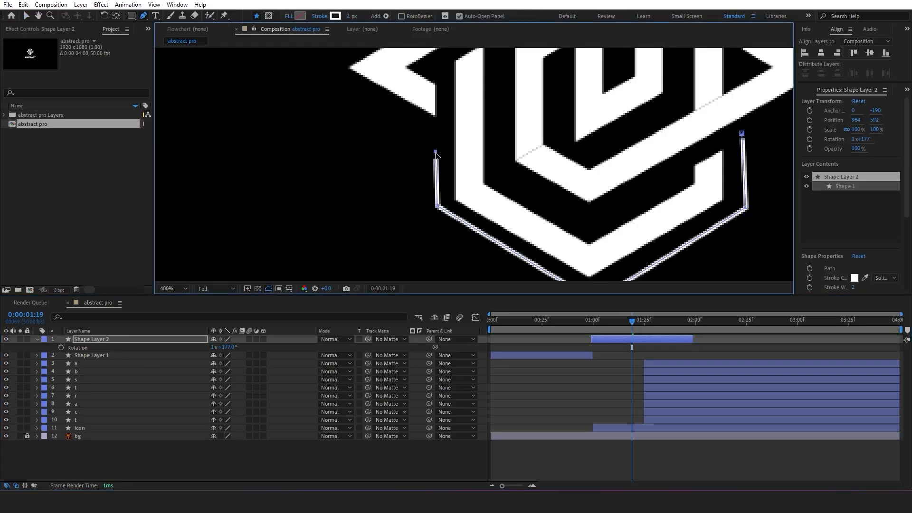
left_click_drag(746, 208, 739, 207)
scroll(594, 228, "down", 1)
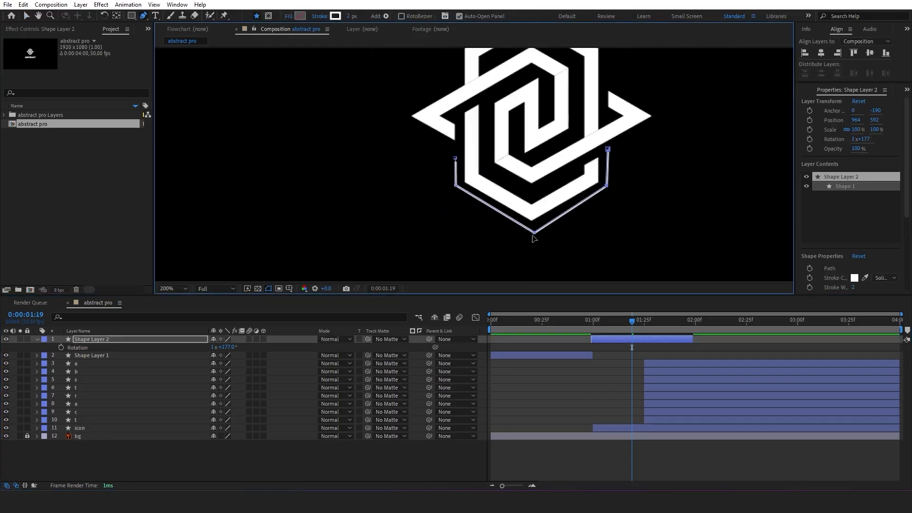
left_click_drag(532, 231, 531, 229)
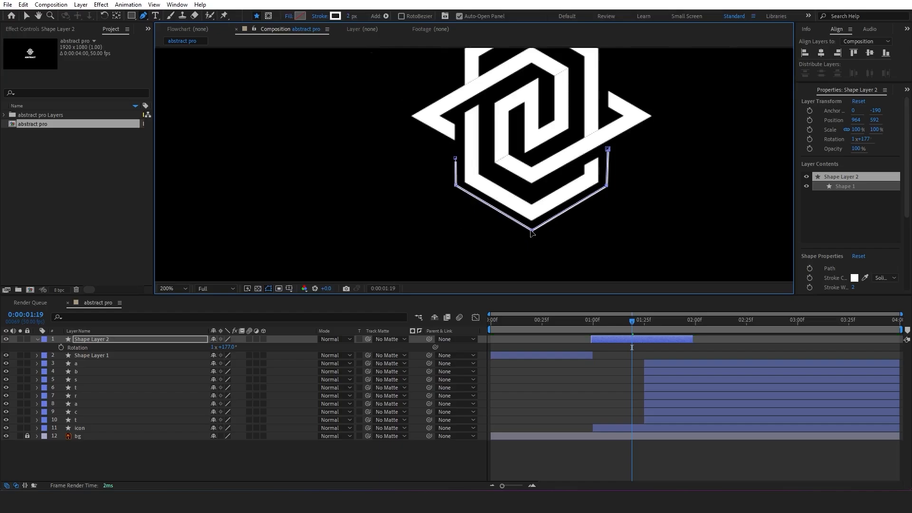
Shift Shape Layer 2 back to start at 0:00:00:00 and play back both lines with the whole composition in view
left_click_drag(608, 338, 485, 325)
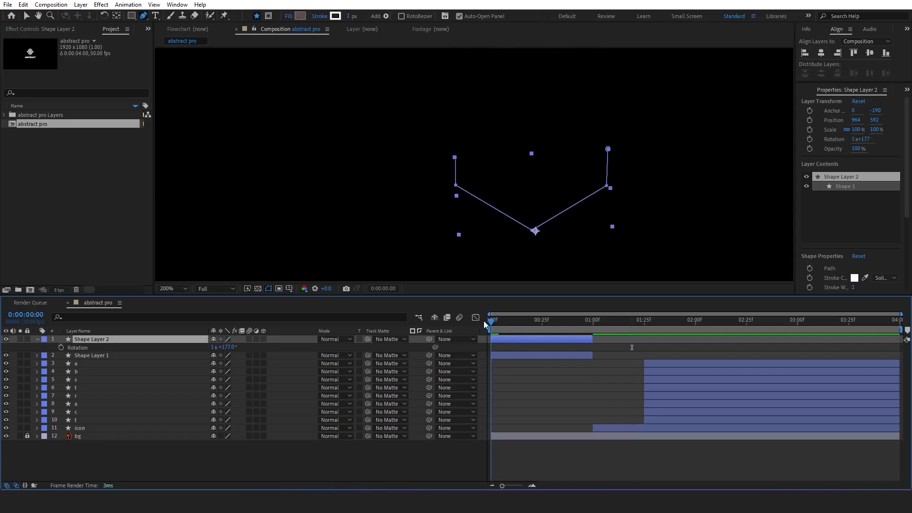
key("shift+slash")
key("space")
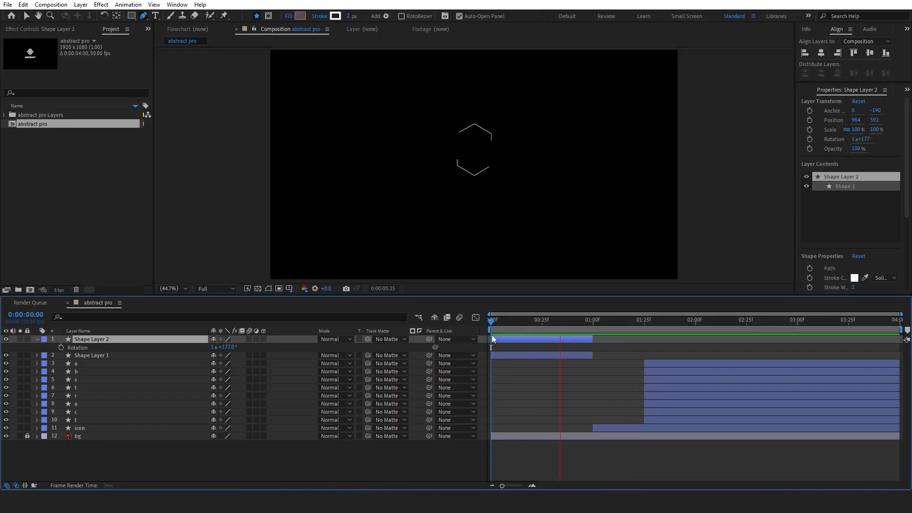
key("space")
Shift the icon layer to start at 0:00:00:46 and extend its end to the end of the composition
left_click_drag(615, 429, 606, 429)
left_click_drag(892, 428, 901, 428)
left_click(200, 454)
Add an Offset Paths operator to the icon layer's contents
left_click(137, 428)
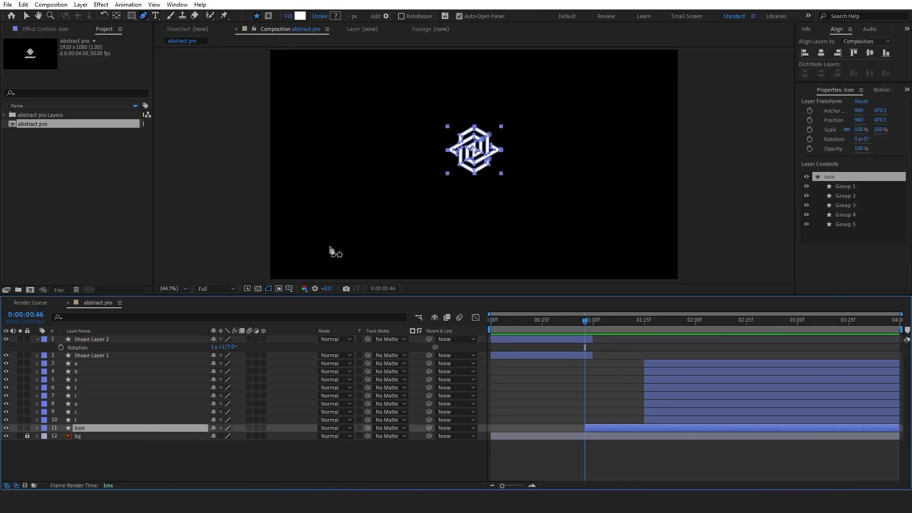
key("slash")
left_click(37, 428)
left_click(311, 436)
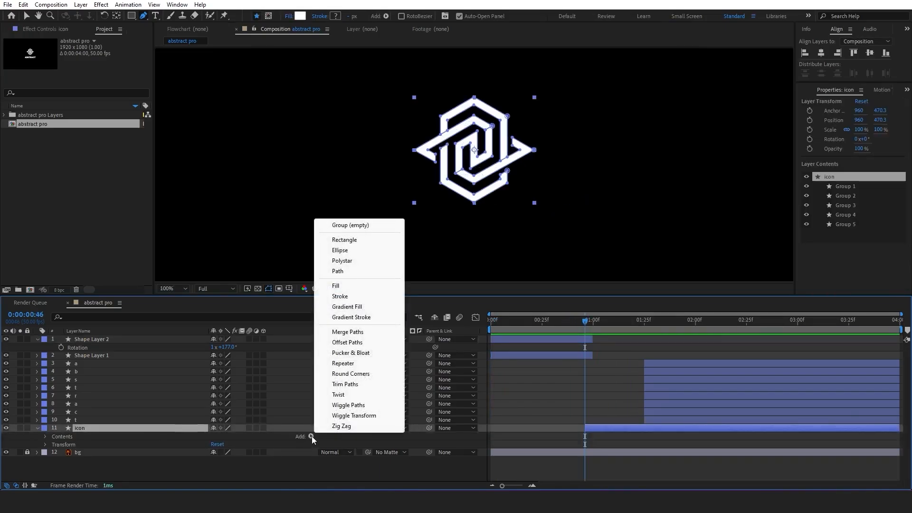
left_click(348, 342)
scroll(123, 457, "down", 1)
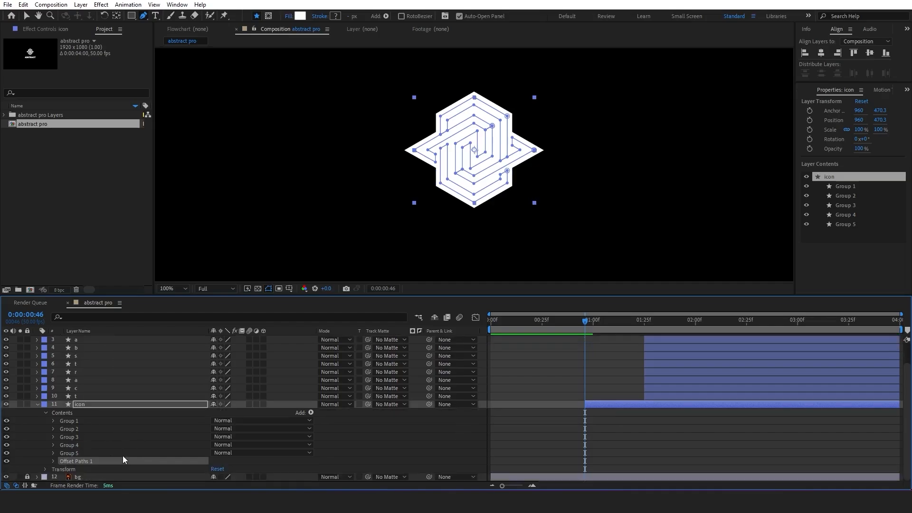
Set the icon's Offset Paths amount to 1
left_click(53, 461)
scroll(54, 461, "down", 2)
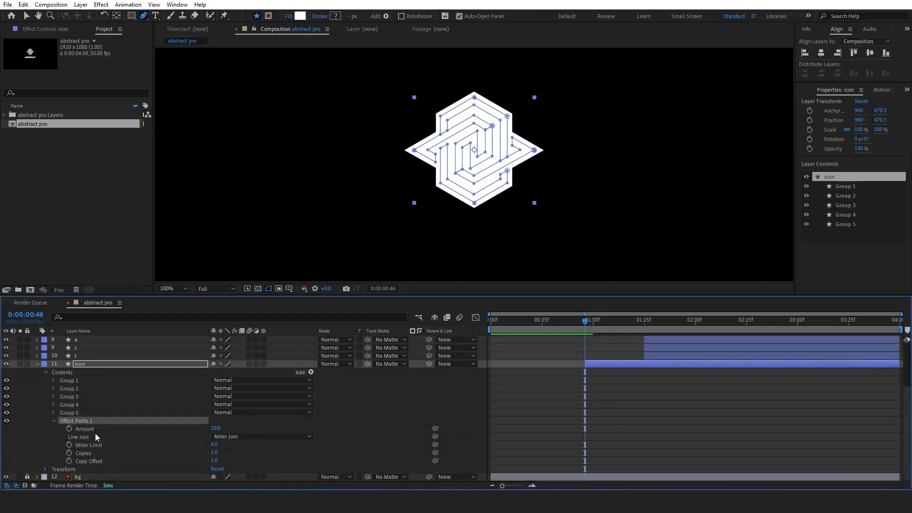
left_click(214, 429)
type("1")
key("Return")
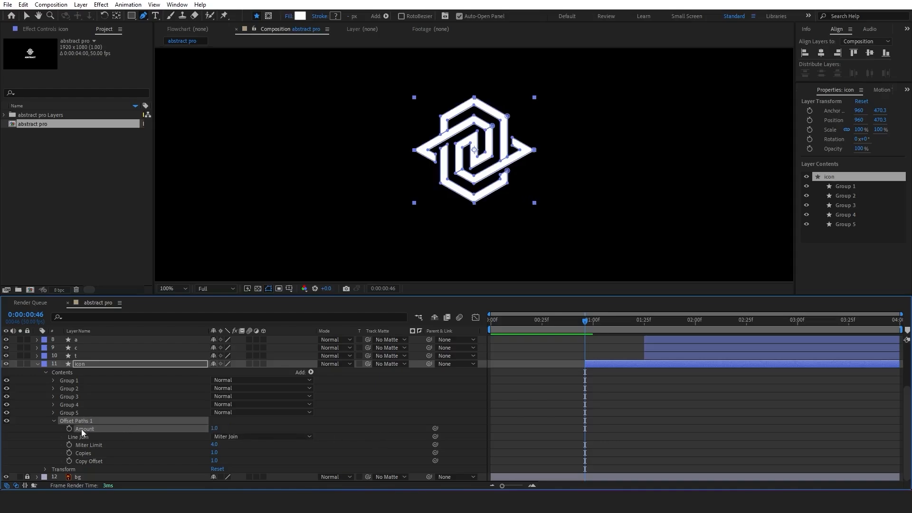
Keyframe the icon's Offset Paths amount from -8 at 0:00:00:46 to 1 at 0:00:01:25
left_click_drag(584, 429, 646, 429)
left_click(644, 320)
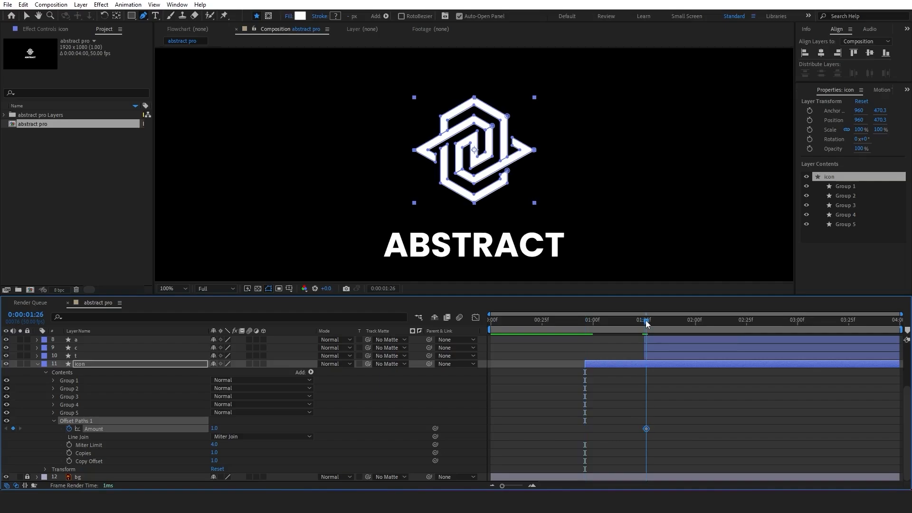
left_click(642, 431)
left_click(643, 429)
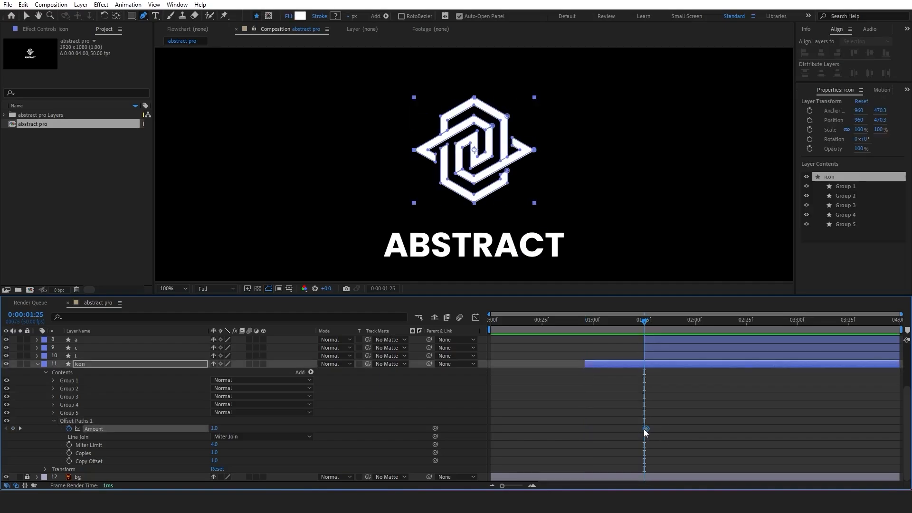
left_click(585, 323)
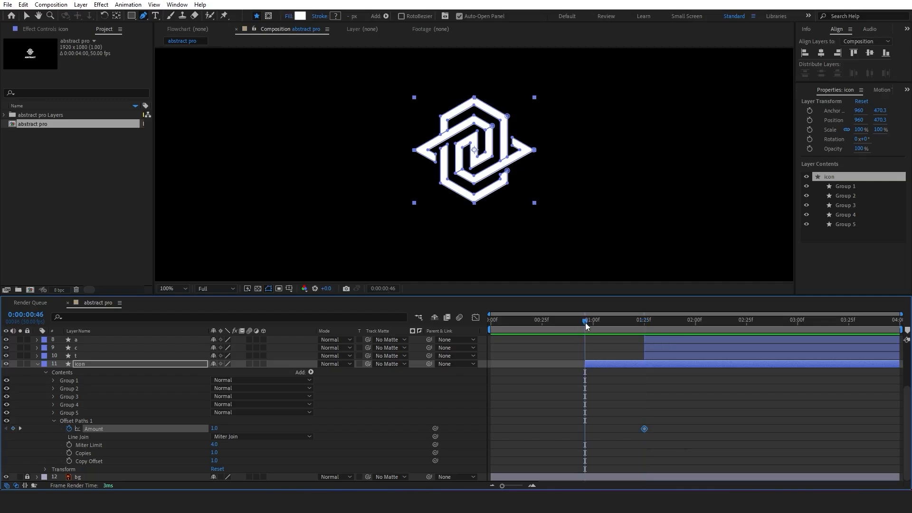
left_click_drag(216, 429, 211, 428)
Apply Easy Ease to both offset amount keyframes and shape the speed graph to peak near the last keyframe
left_click_drag(664, 438, 578, 418)
key("F9")
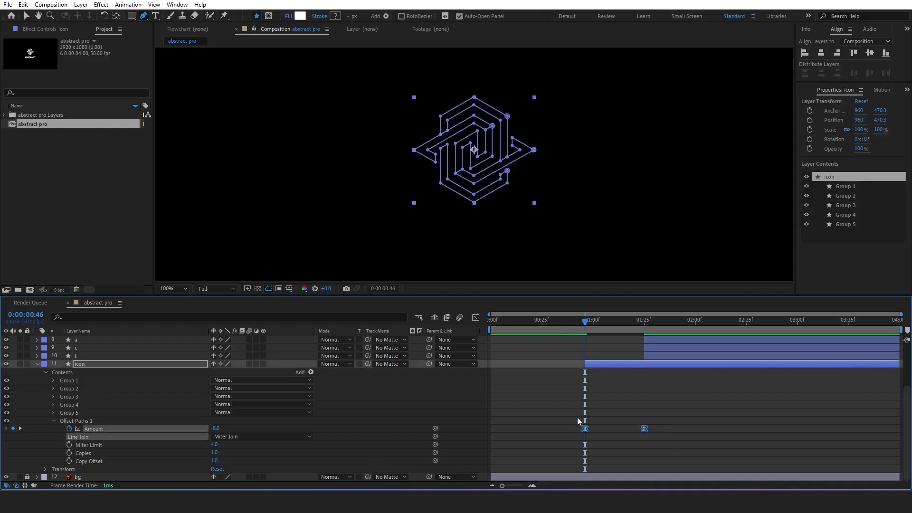
left_click(476, 317)
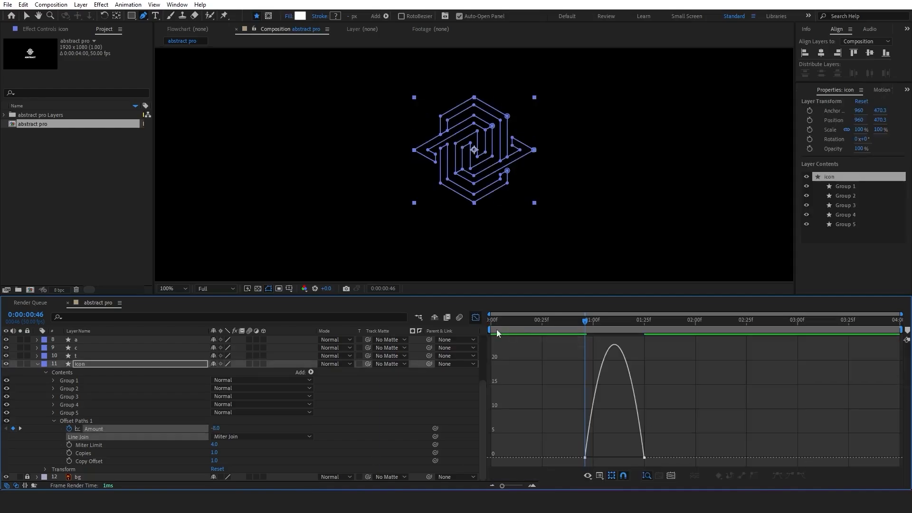
key("v")
left_click(645, 458)
left_click_drag(635, 457, 614, 457)
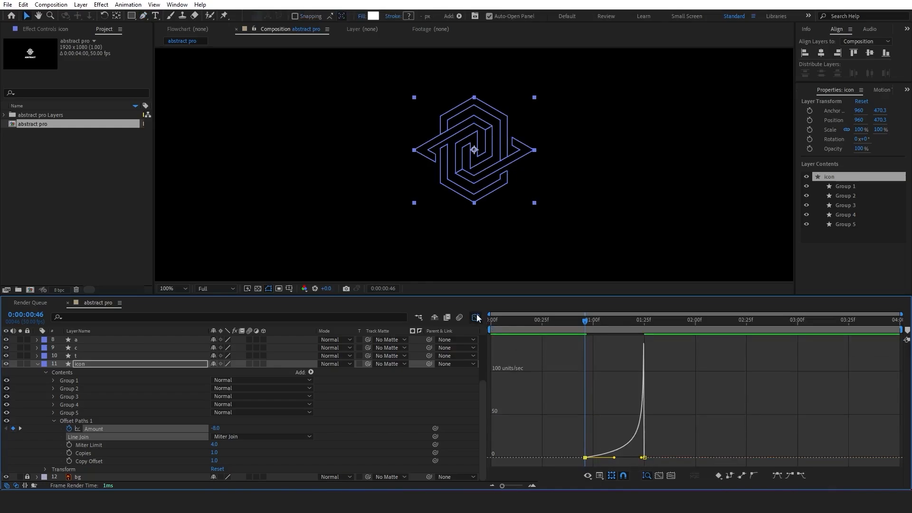
left_click(476, 317)
Fit the composition in the viewer, collapse the layer properties and play back the animation from the start
left_click(173, 289)
left_click(198, 304)
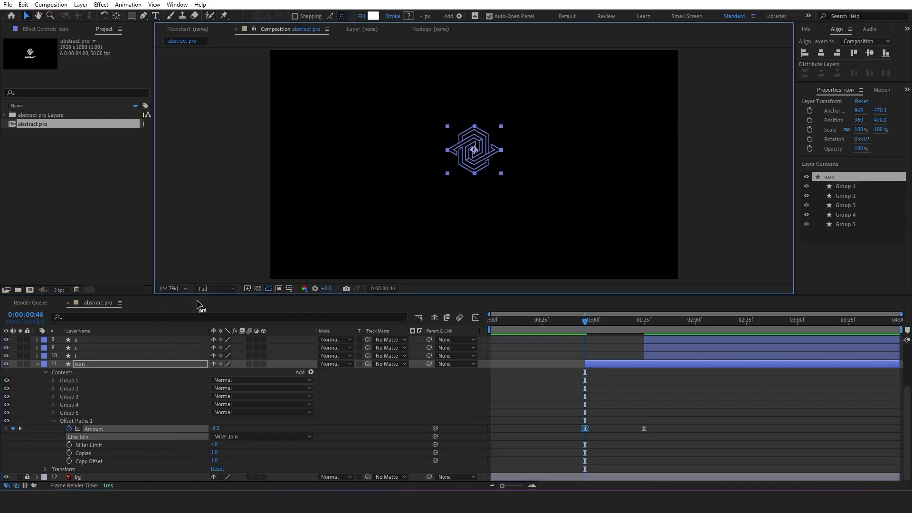
key("ctrl+a")
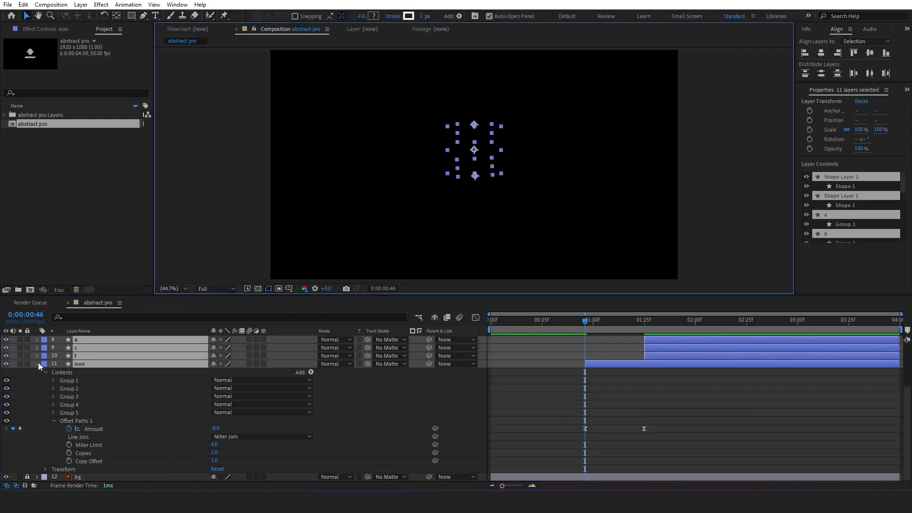
left_click(37, 364)
key("Home")
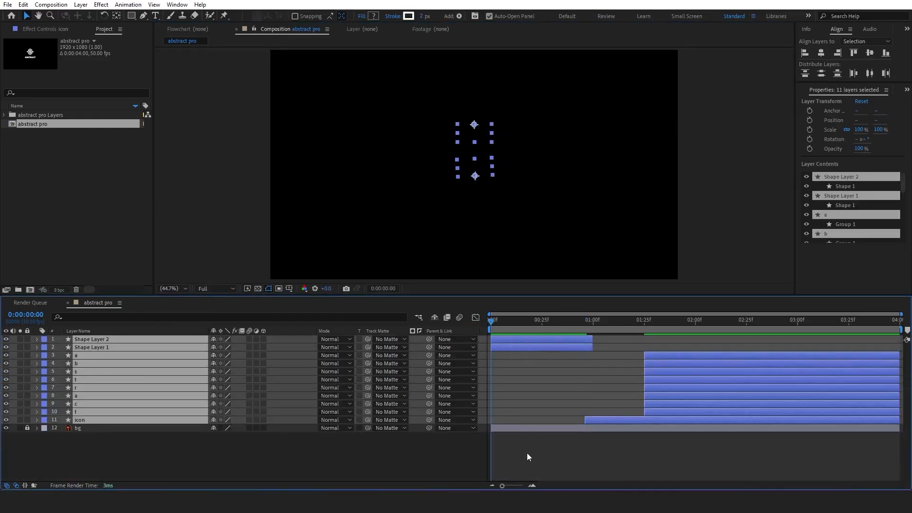
left_click(525, 454)
key("space")
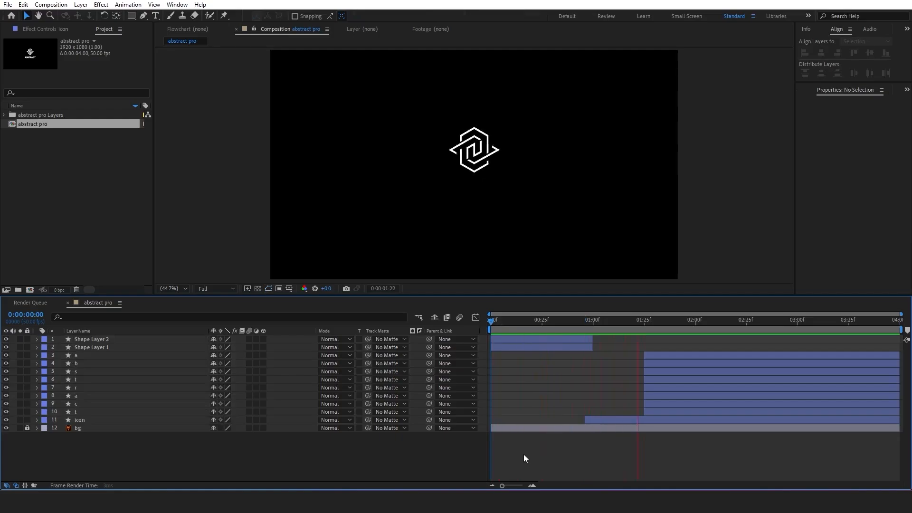
Shift the icon layer to start at 0:00:00:25, extend its end to the composition's end and preview it
left_click(541, 321)
left_click_drag(601, 421, 564, 421)
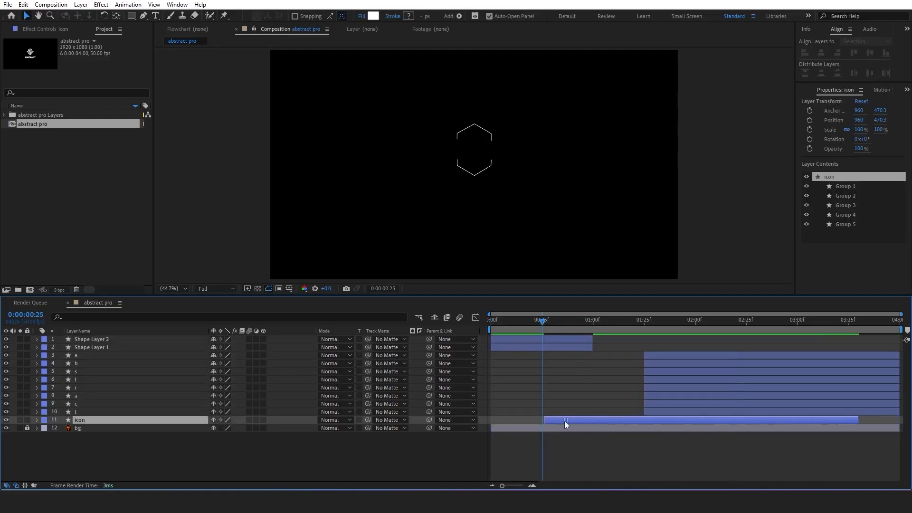
left_click_drag(854, 421, 899, 421)
left_click(493, 323)
key("space")
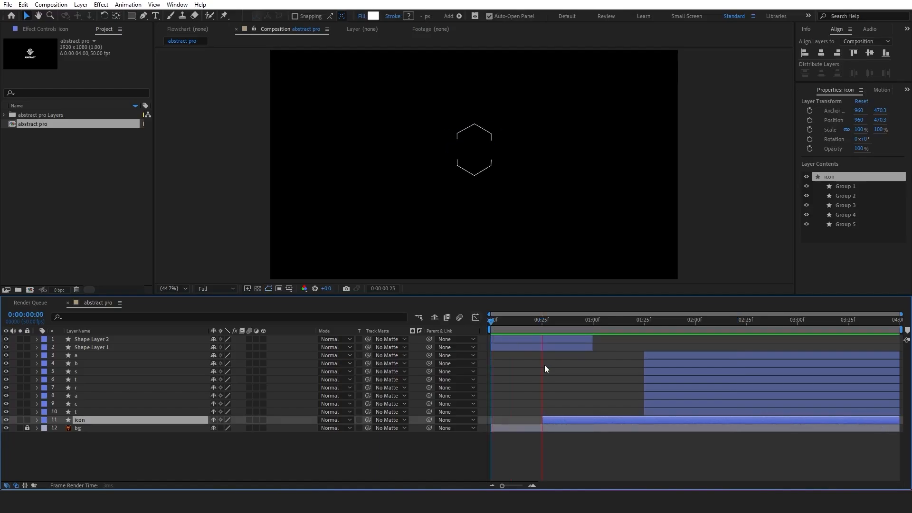
key("space")
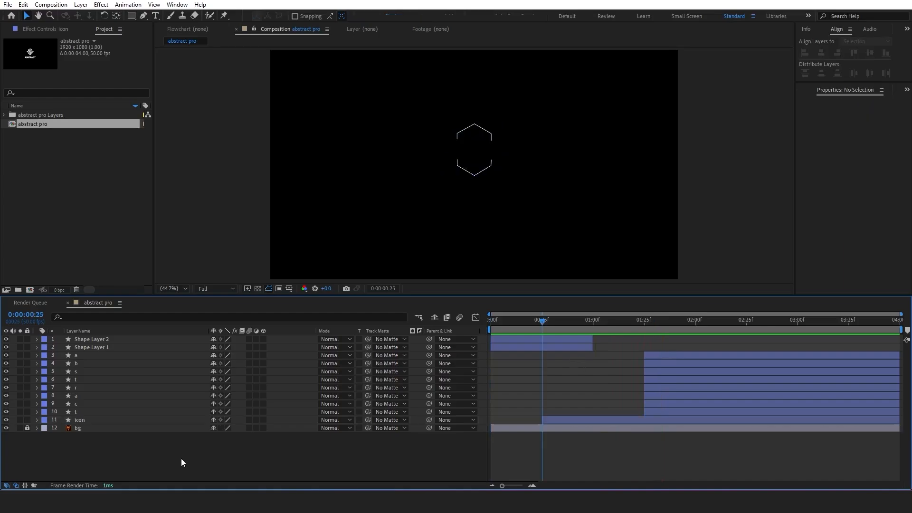
Add a null object starting at 0:00:00:25 and move it near the icon's centre at about 962, 484
right_click(181, 458)
mouse_move(228, 339)
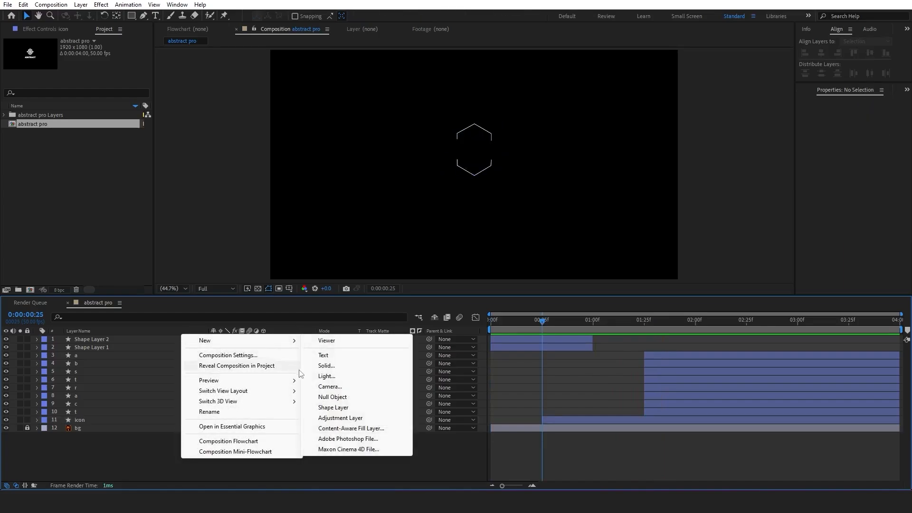
left_click(333, 397)
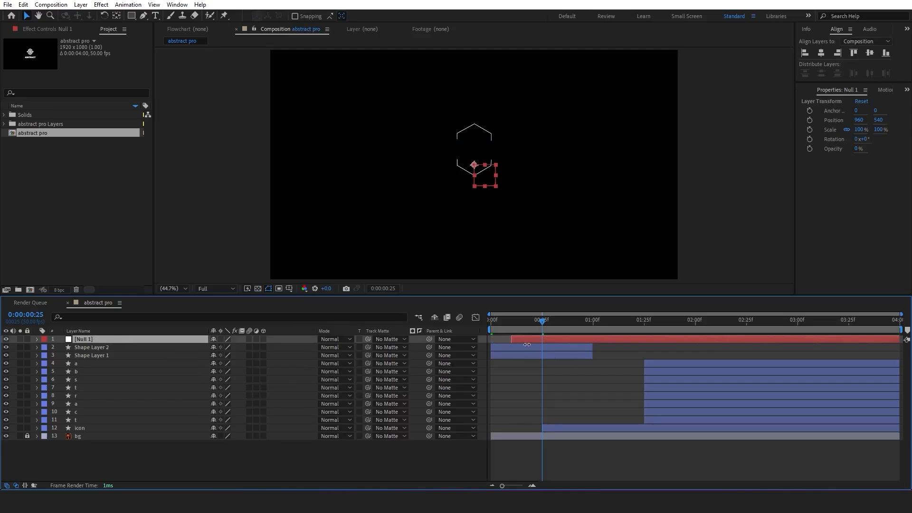
left_click_drag(491, 340, 542, 339)
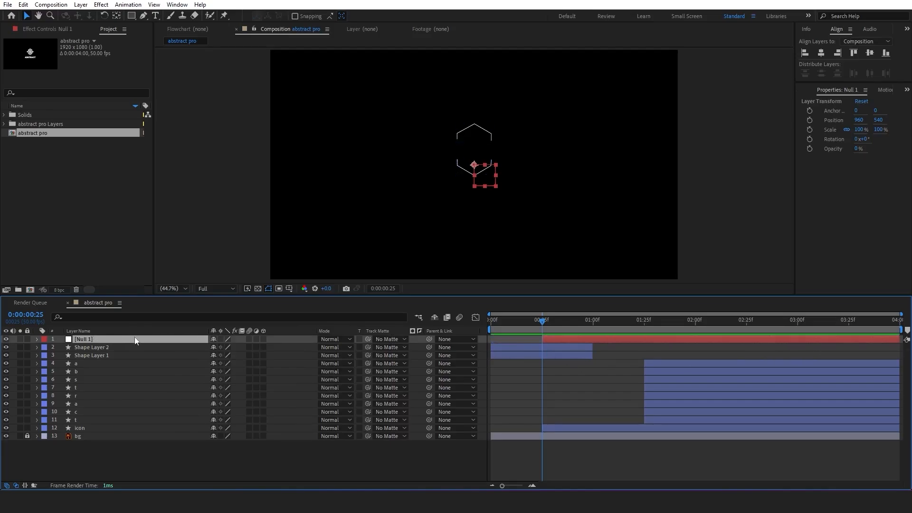
left_click_drag(478, 168, 475, 153)
Parent the icon layer to Null 1 and keyframe the null's scale from 120% at 0:00:00:25 to 100% at 0:00:01:00
left_click(110, 428)
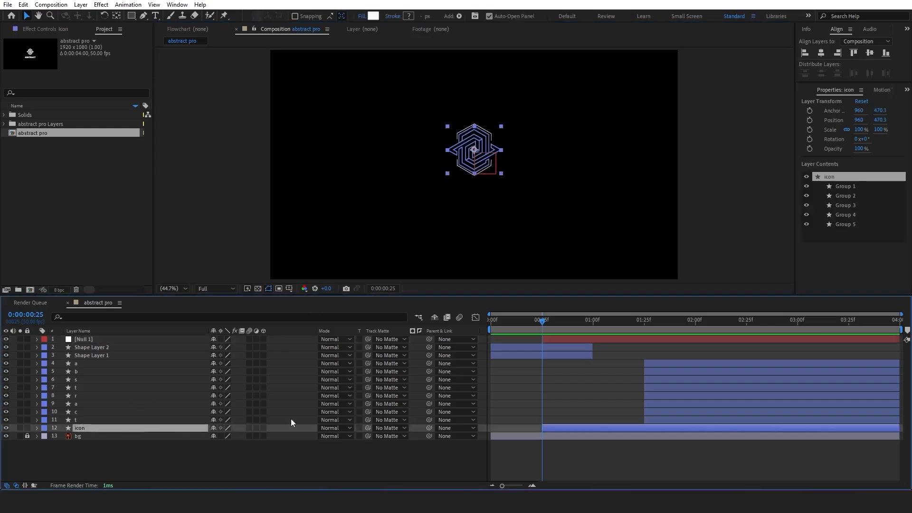
left_click_drag(429, 428, 167, 338)
left_click(566, 338)
key("s")
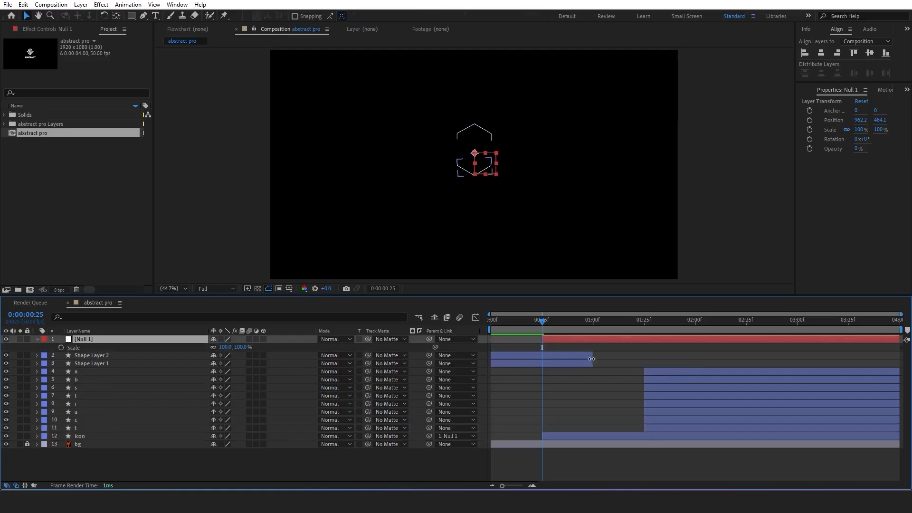
left_click(61, 347)
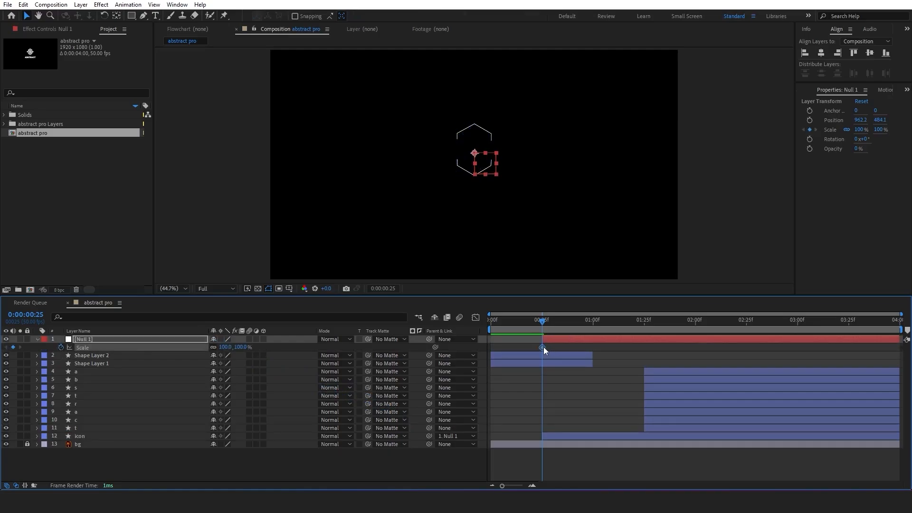
left_click_drag(543, 347, 594, 347)
left_click_drag(226, 350, 232, 347)
Apply Easy Ease to Null 1's scale keyframes, reshape their speed curve and play back the scaling from the start
left_click_drag(541, 323, 530, 347)
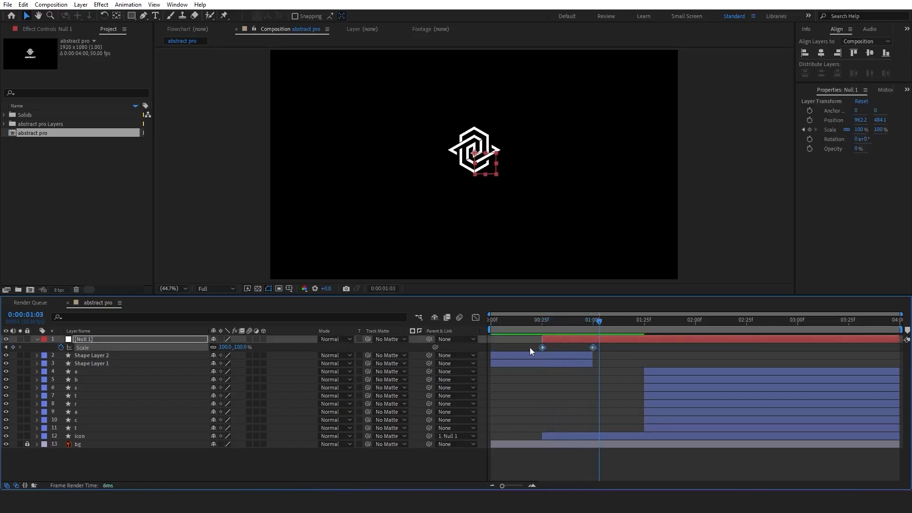
key("F9")
key("shift+F3")
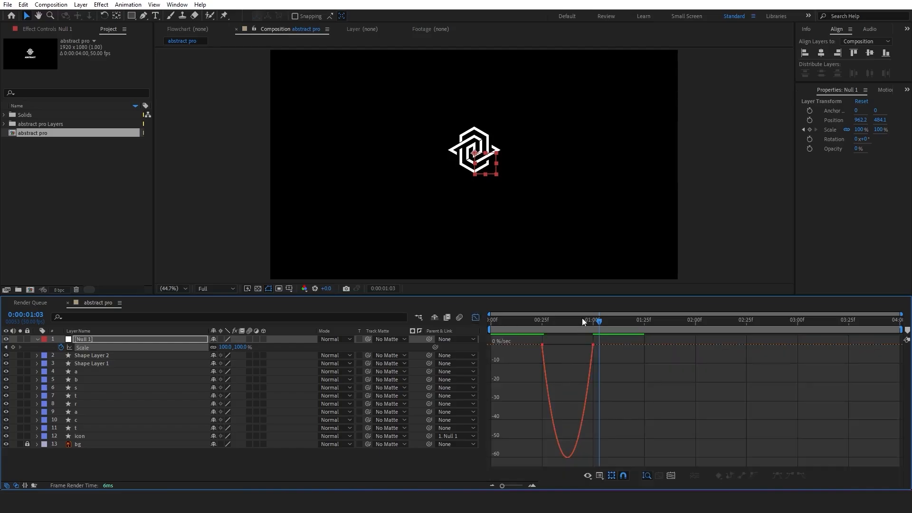
left_click_drag(590, 343, 566, 345)
left_click(476, 317)
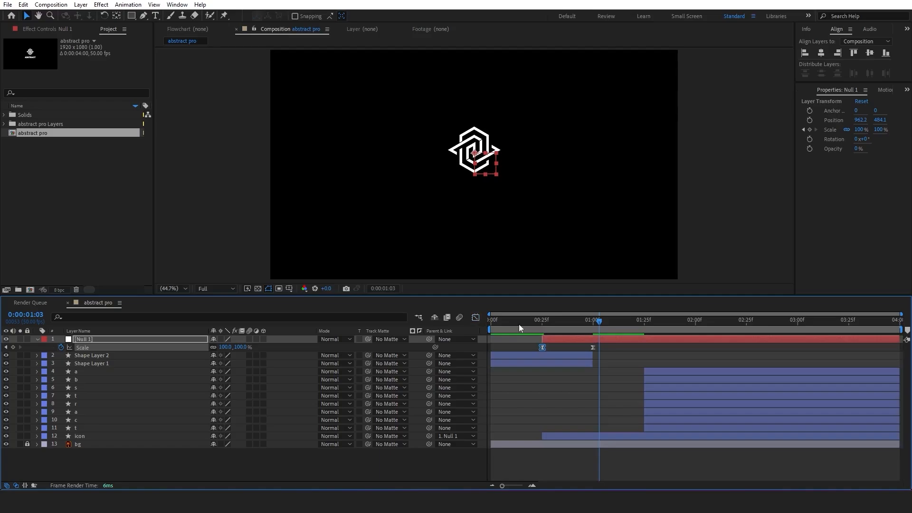
left_click_drag(519, 324, 466, 325)
key("space")
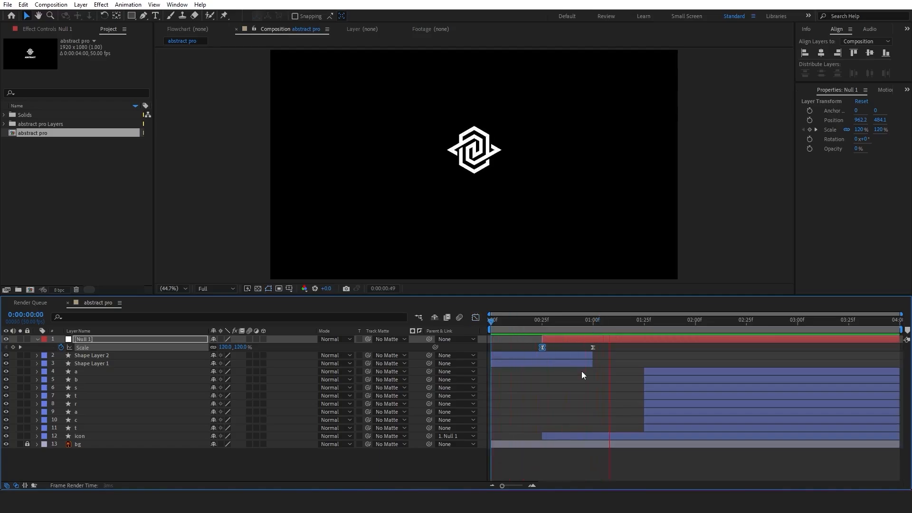
key("space")
Bring Null 1's scale keyframes closer together and shift the layer to start at about 0:00:00:40, checking it in playback
left_click(631, 370)
left_click(575, 321)
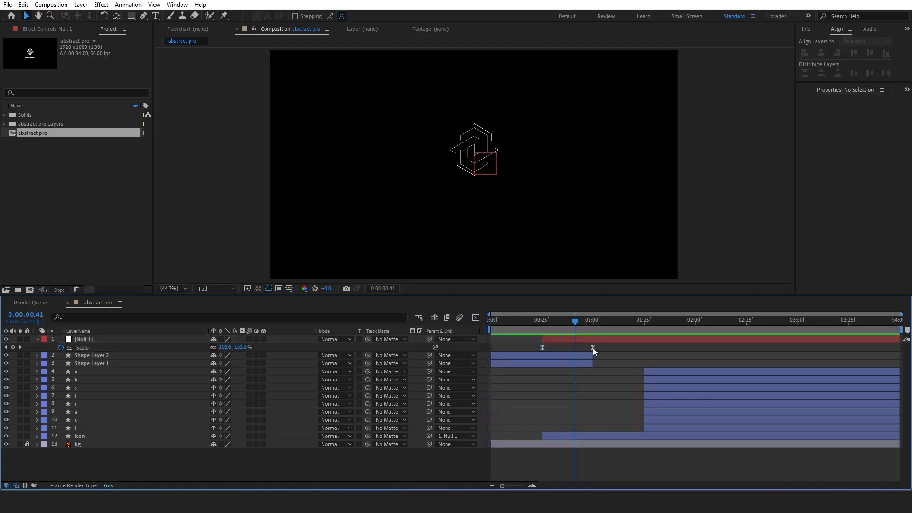
left_click_drag(593, 348, 536, 323)
left_click(561, 436)
key("space")
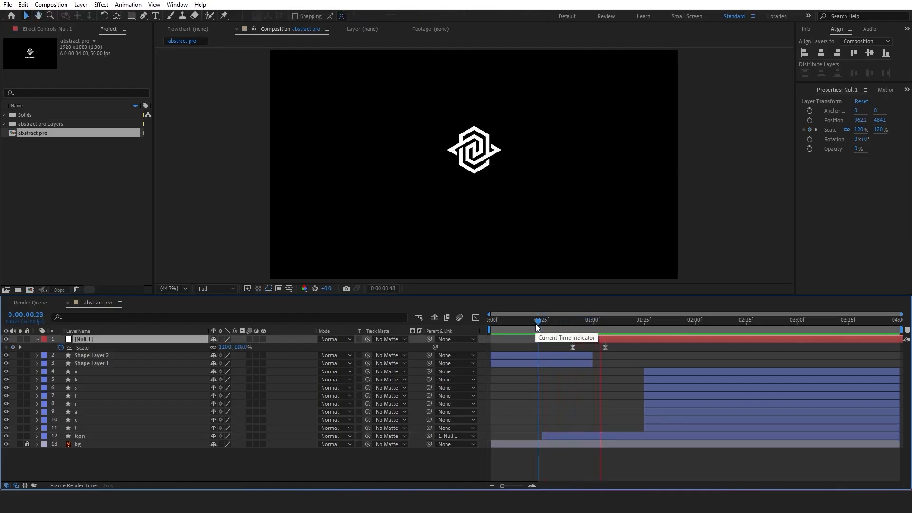
left_click(550, 321)
left_click_drag(549, 322, 606, 323)
key("Home")
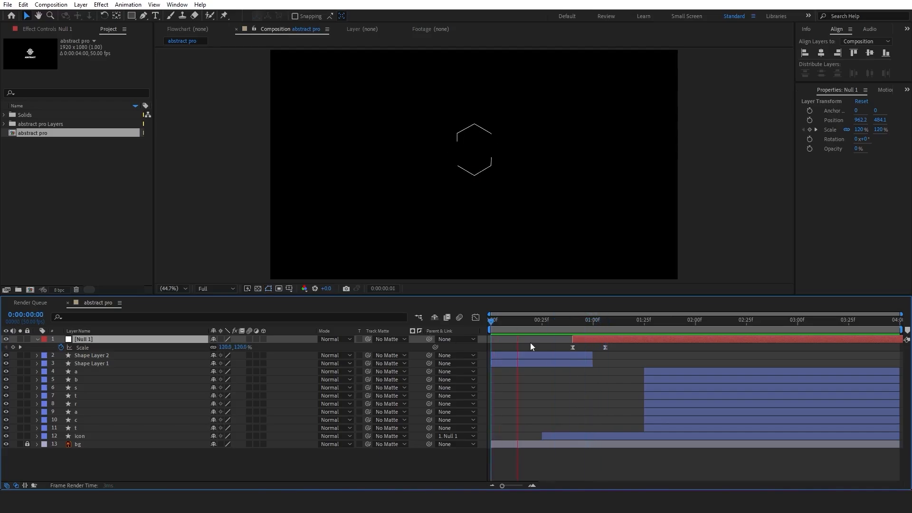
key("space")
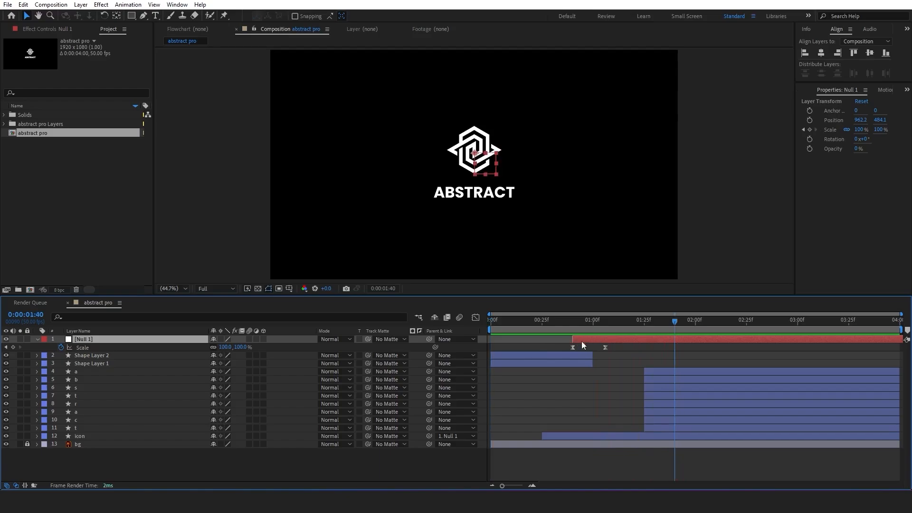
Move Null 1's last scale keyframe to 0:00:01:25 and preview the icon's scaling
left_click_drag(606, 347, 645, 349)
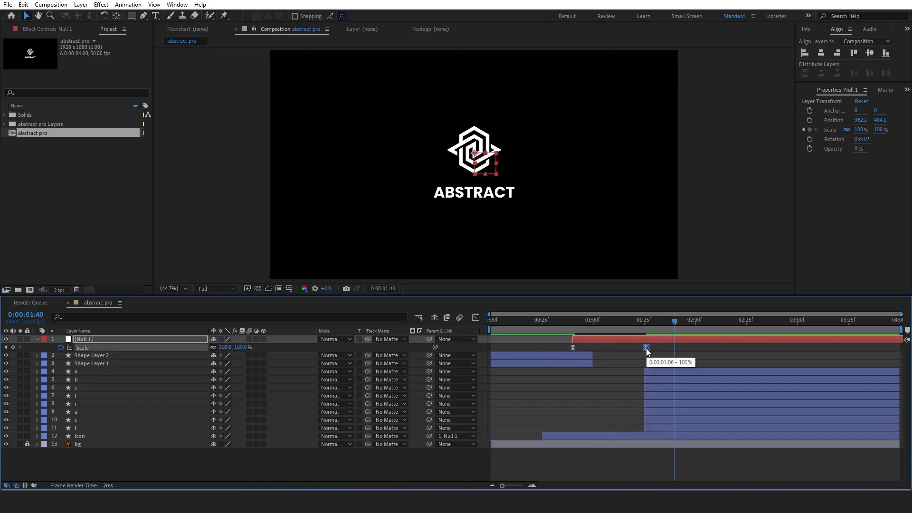
left_click(546, 325)
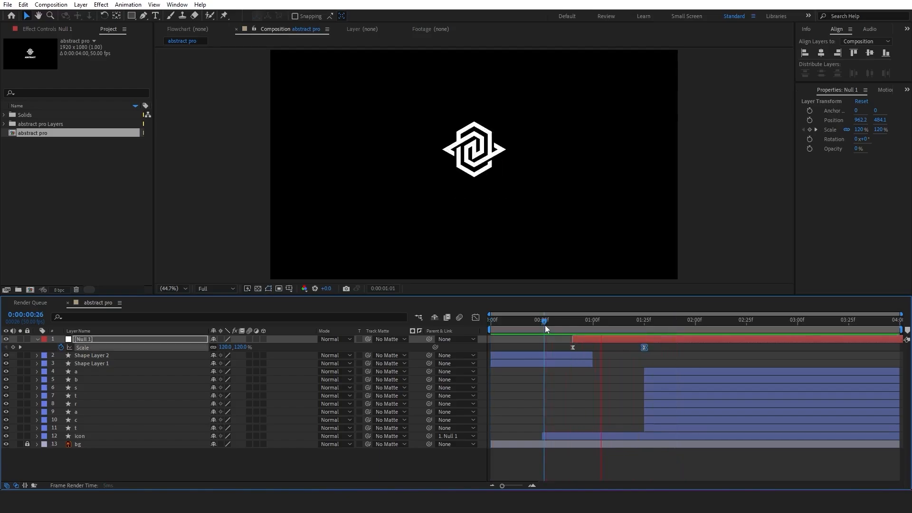
left_click(570, 324)
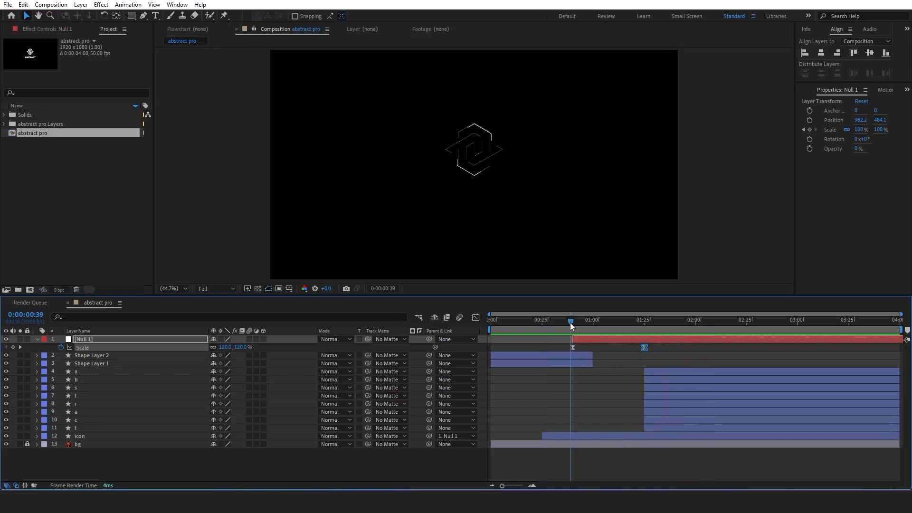
Add Position keyframes to all eight letter layers and move them to 0:00:02:00
key("space")
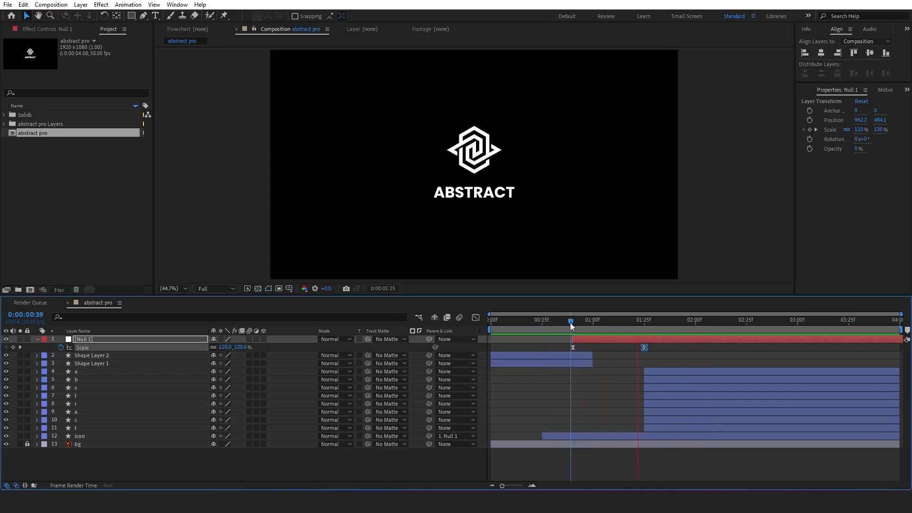
left_click(644, 320)
left_click(669, 373)
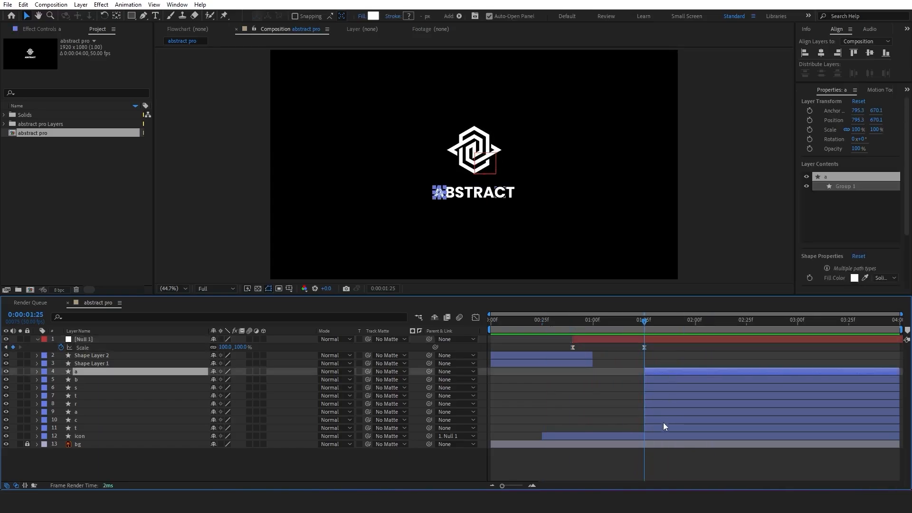
left_click(666, 425, "shift")
key("p")
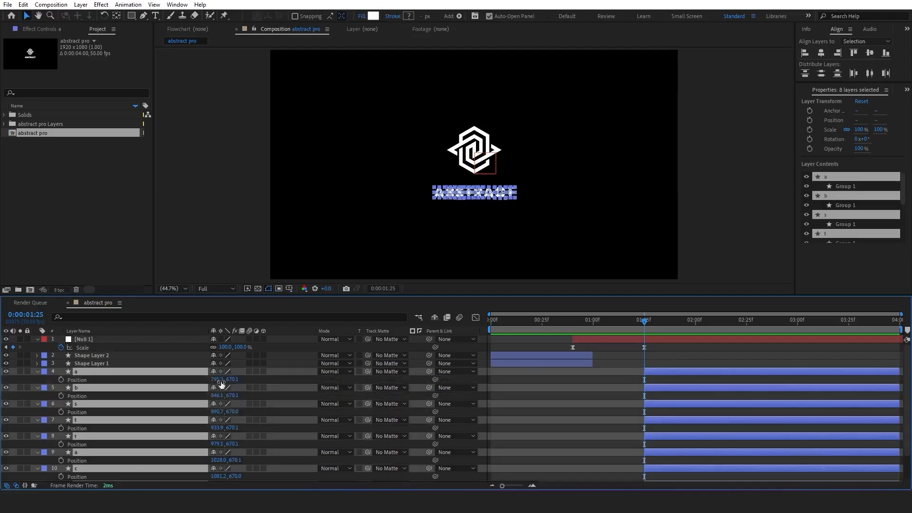
left_click(60, 380)
left_click_drag(645, 380, 695, 380)
left_click(695, 321)
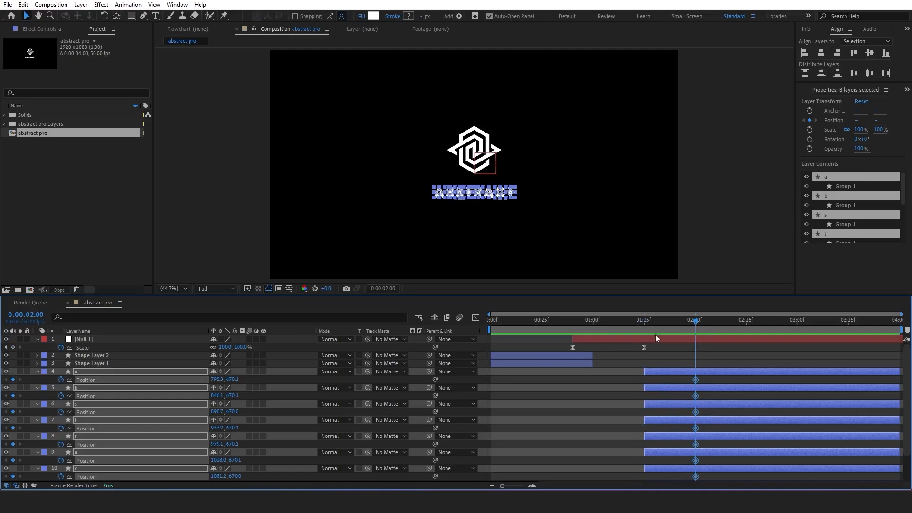
Keyframe all letters' vertical position with layer a's Y at 623.1 at 0:00:01:25 and 694.4 at 0:00:01:39
left_click(645, 321)
left_click_drag(228, 379, 206, 381)
key("ctrl+z")
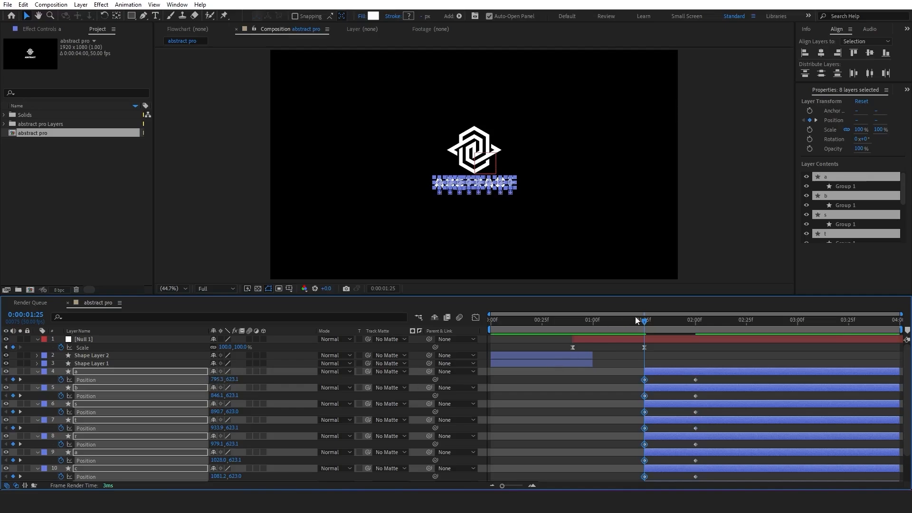
left_click_drag(636, 320, 674, 325)
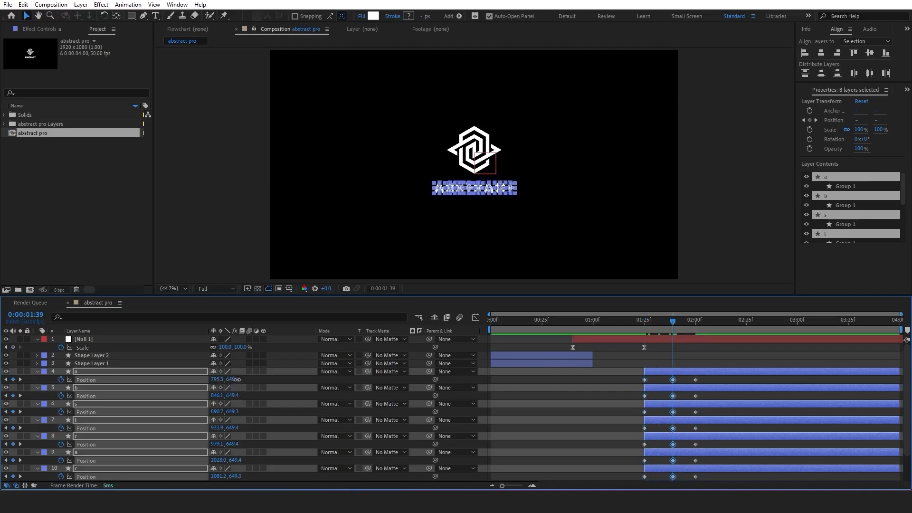
left_click_drag(233, 380, 253, 380)
Apply Easy Ease to all Position keyframes of the eight letter layers, including the last t
left_click_drag(636, 377, 715, 480)
key("F9")
scroll(725, 418, "down", 2)
scroll(725, 418, "down", 1)
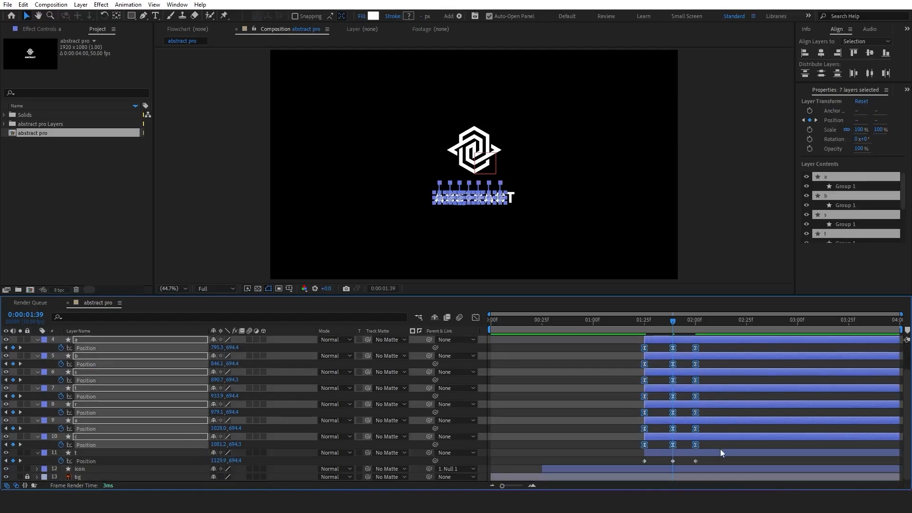
left_click_drag(720, 449, 630, 461)
key("F9")
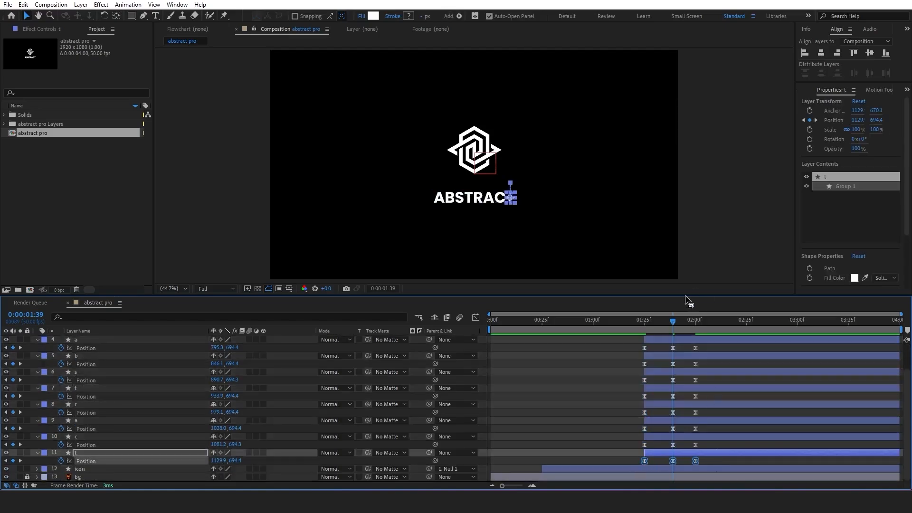
Reshape the letters' position speed curve by adjusting the keyframe influence handles, then collapse the letter layers' properties
left_click_drag(692, 298, 692, 267)
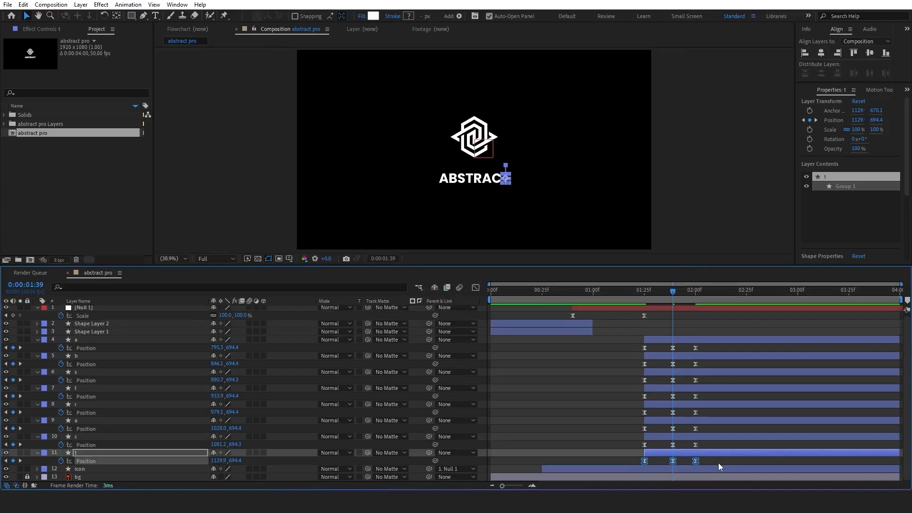
left_click_drag(719, 467, 642, 336)
left_click(475, 287)
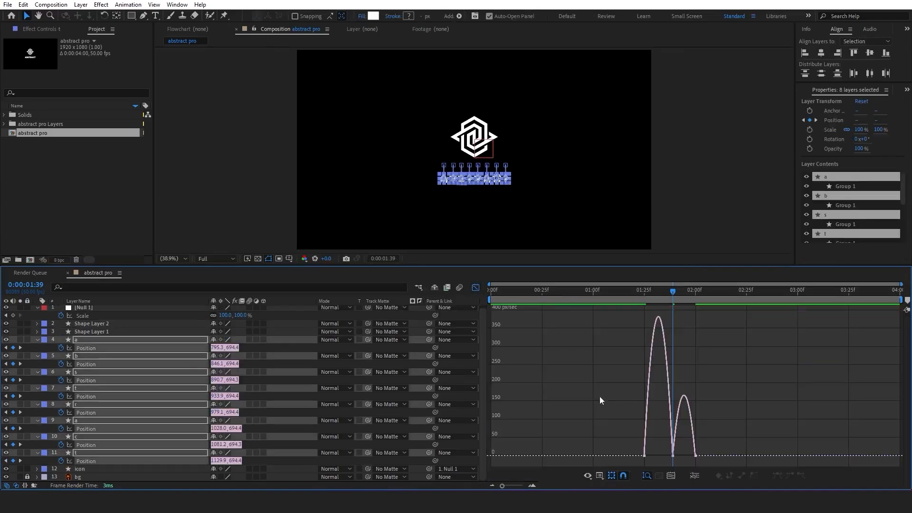
scroll(658, 460, "up", 3, "alt")
left_click(619, 452)
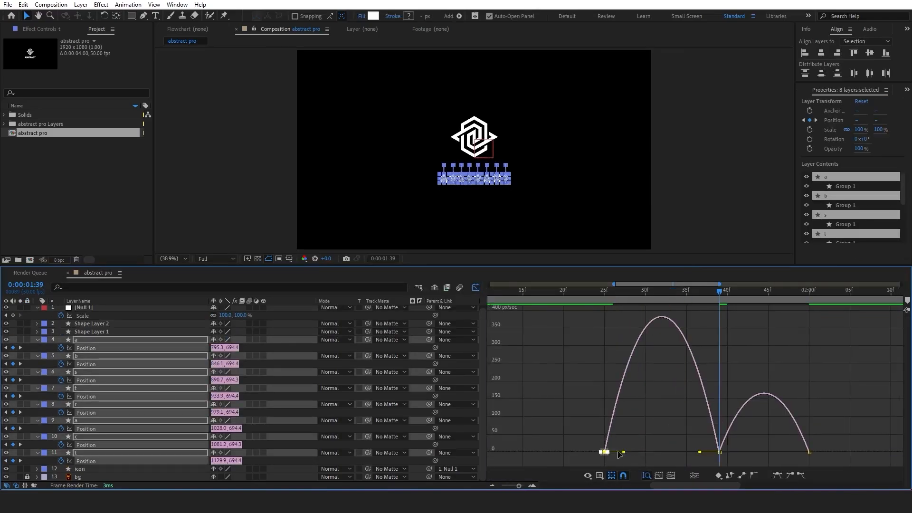
scroll(618, 454, "up", 3, "alt")
left_click_drag(655, 452, 610, 453)
left_click_drag(794, 453, 812, 454)
left_click_drag(741, 460, 804, 457)
left_click(477, 287)
left_click(38, 340)
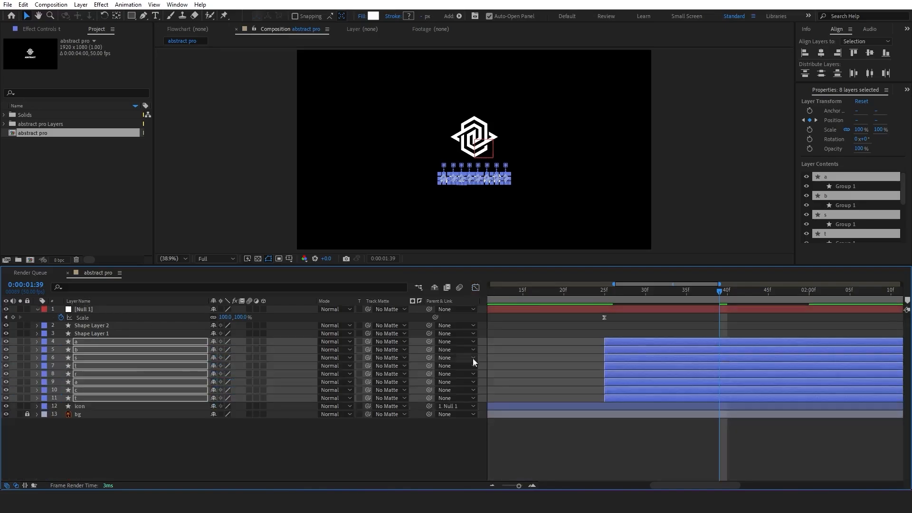
Clear the layer selection and preview the letters' bounce from the start of the composition
left_click(547, 342)
scroll(569, 331, "down", 3, "alt")
key("Home")
key("space")
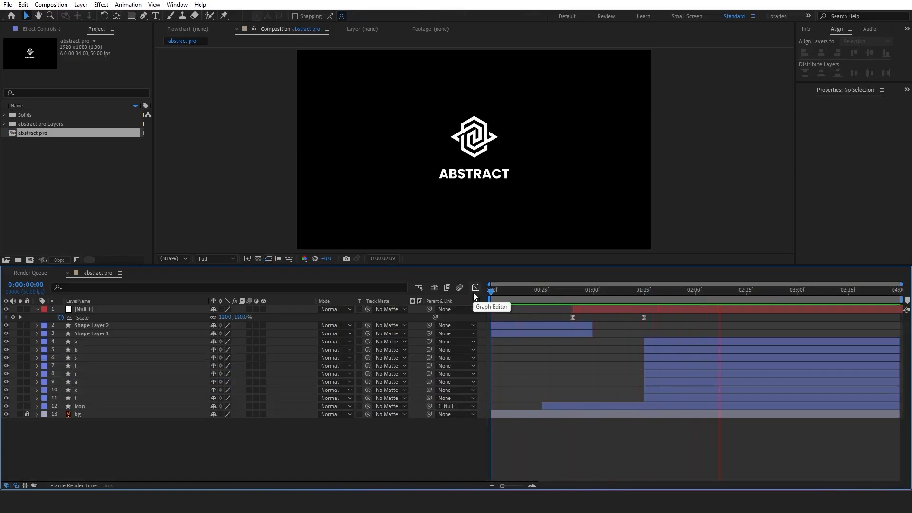
Stagger the eight letter layers in time so they start at different moments from 0:00:01:25 onward
left_click(646, 290)
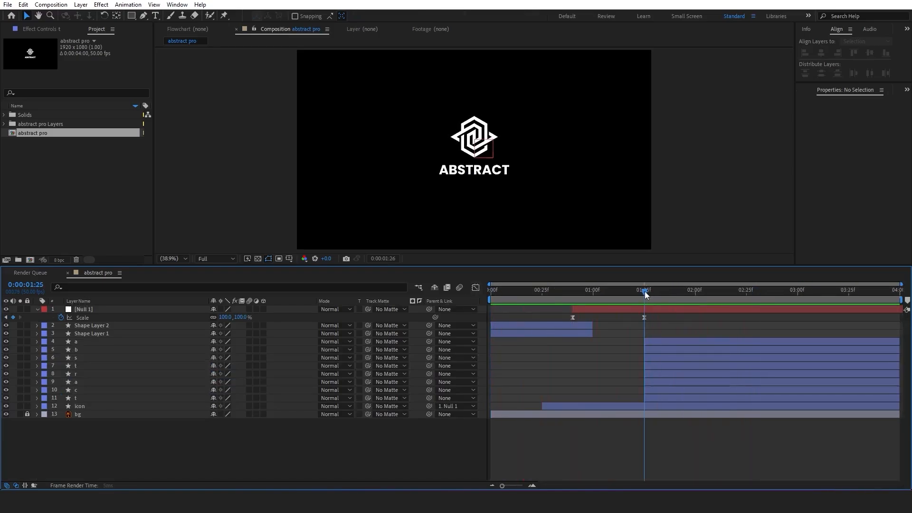
left_click(657, 400)
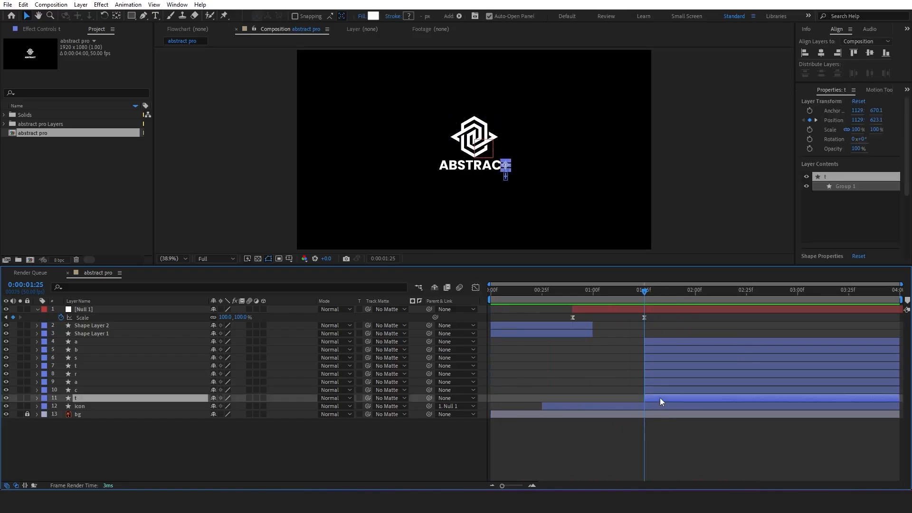
left_click_drag(660, 397, 713, 344)
key("ctrl+z")
left_click_drag(585, 291, 845, 291)
Shift all eight letter layers slightly earlier together, extend their ends to the composition's end and play the animation
left_click(862, 407)
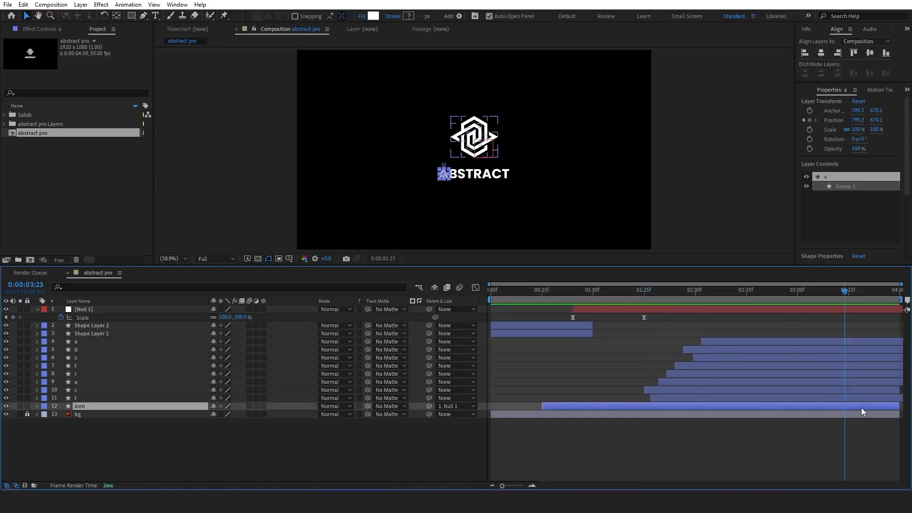
left_click(770, 343, "shift")
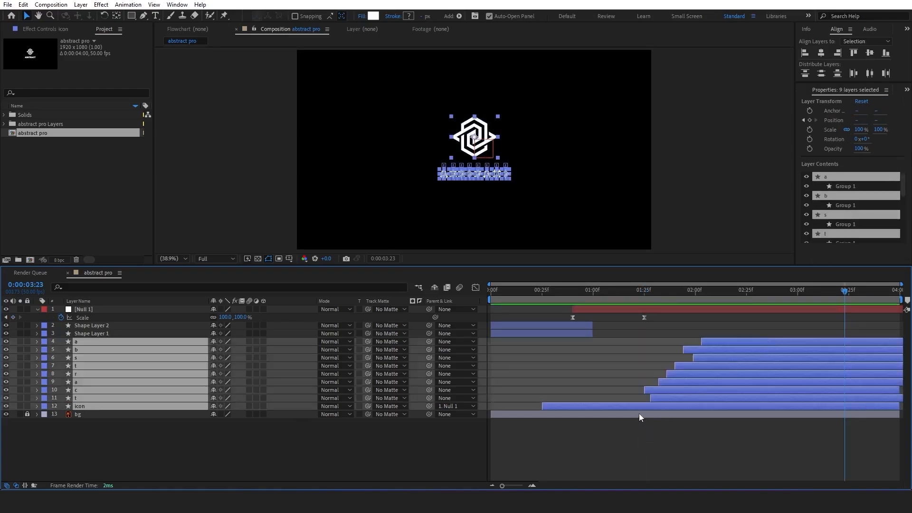
left_click(658, 406, "ctrl")
left_click_drag(682, 398, 661, 398)
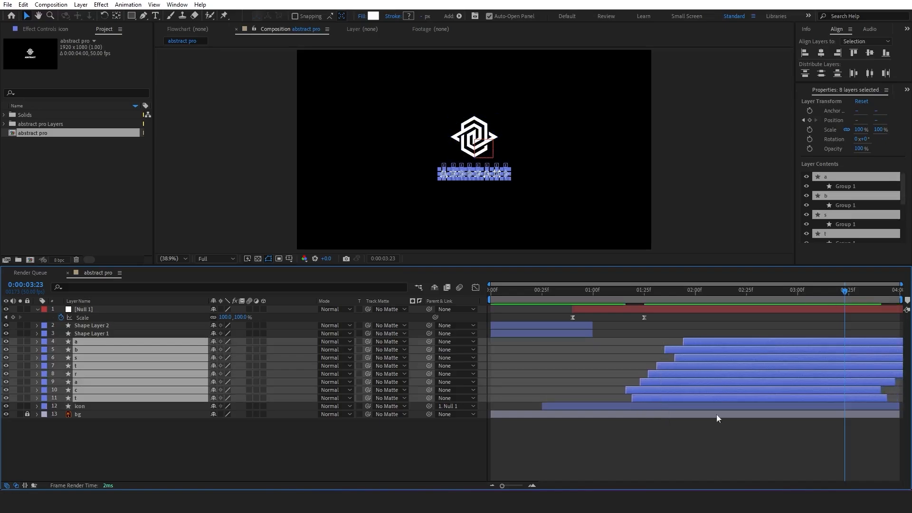
left_click_drag(902, 399, 905, 399)
key("space")
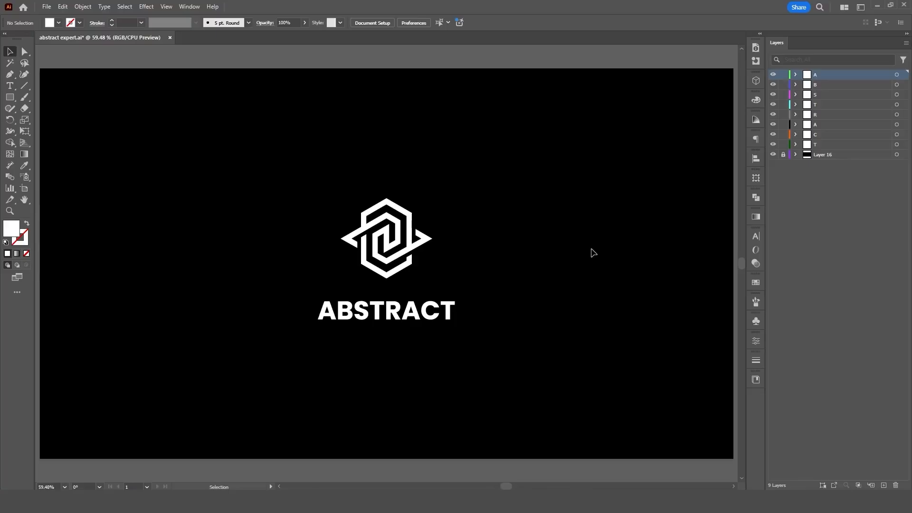
In Illustrator's abstract expert.ai, show outlines and draw a dividing line where the upper hexagon band's left leg meets the diagonal band
key("ctrl+y")
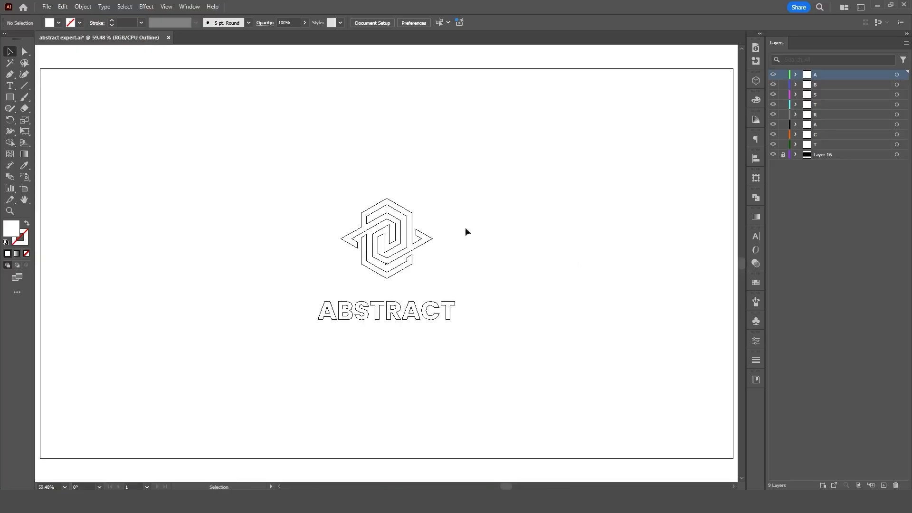
scroll(385, 219, "up", 6)
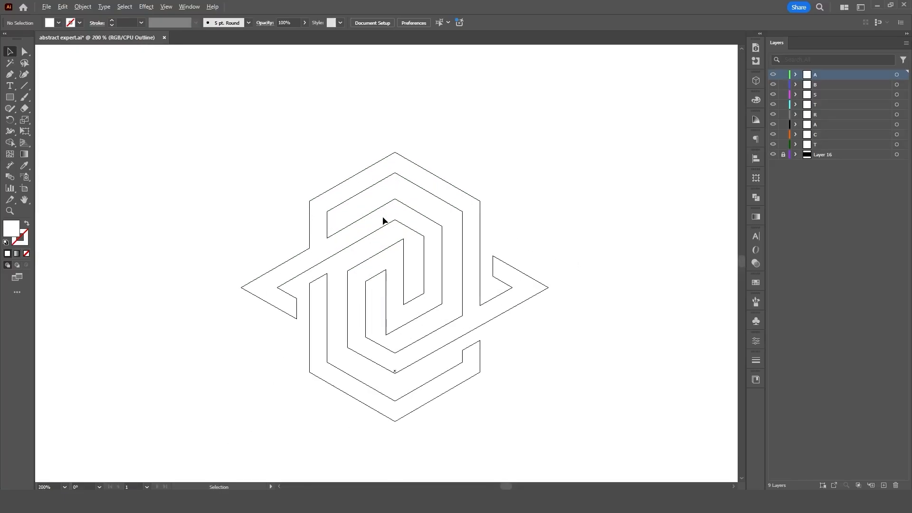
key("p")
left_click(309, 248)
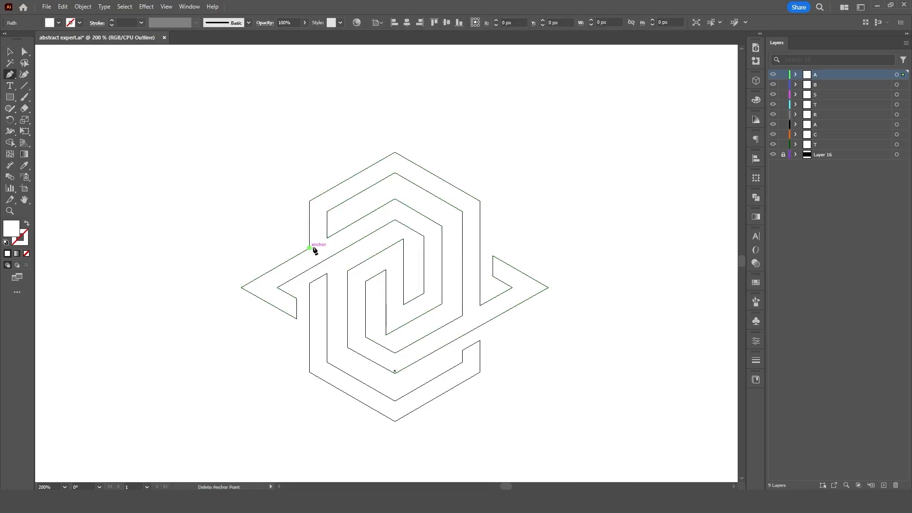
left_click(327, 238)
key("v")
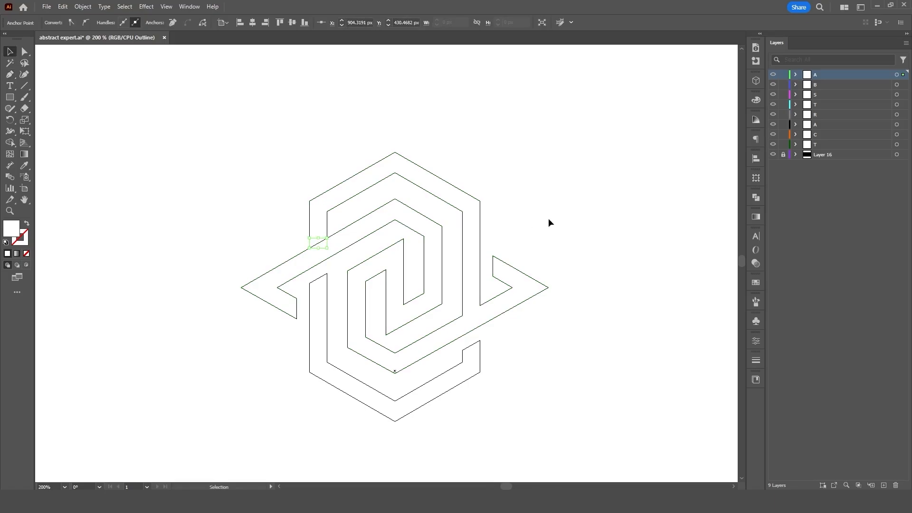
left_click(542, 212)
Draw dividing lines across the icon's upper-right outer and inner corners, its lower-left inner corner and the lower-right band junction
key("p")
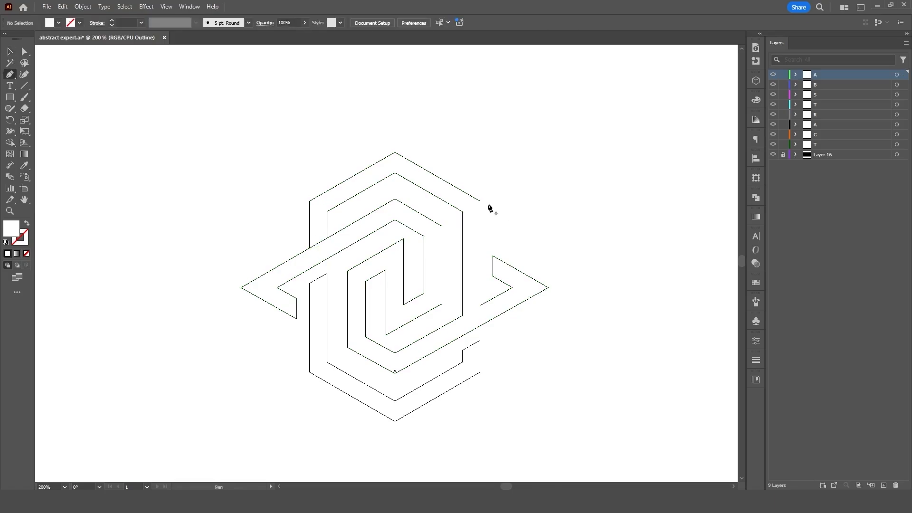
left_click(479, 201)
left_click(462, 211)
scroll(424, 290, "up", 1)
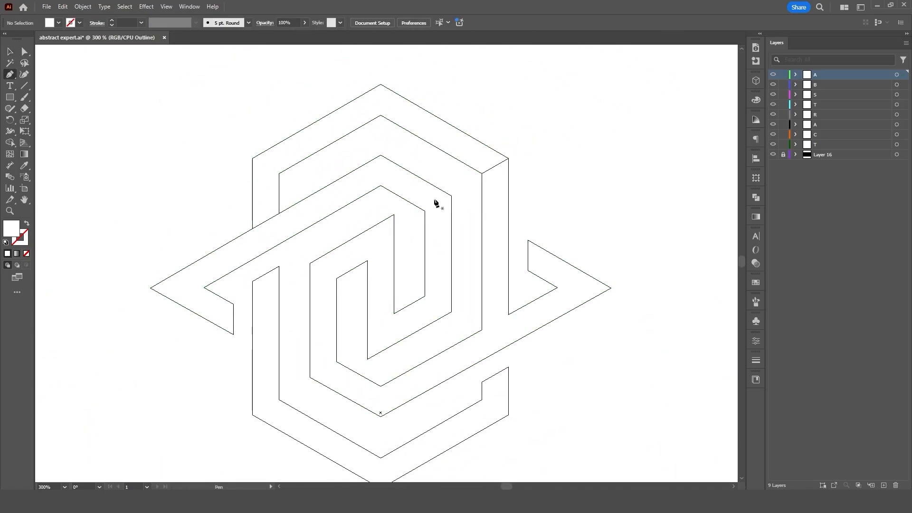
left_click(452, 194)
left_click(424, 210)
left_click(336, 360)
left_click(309, 376)
left_click(482, 328)
left_click(509, 313)
key("v")
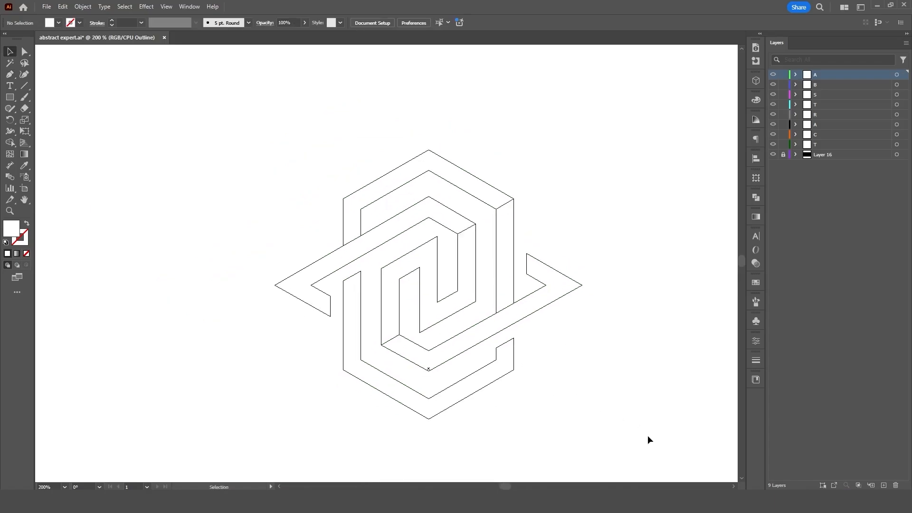
Select the whole icon and split it into separate pieces along the dividing lines with the Shape Builder tool
left_click_drag(648, 444, 263, 139)
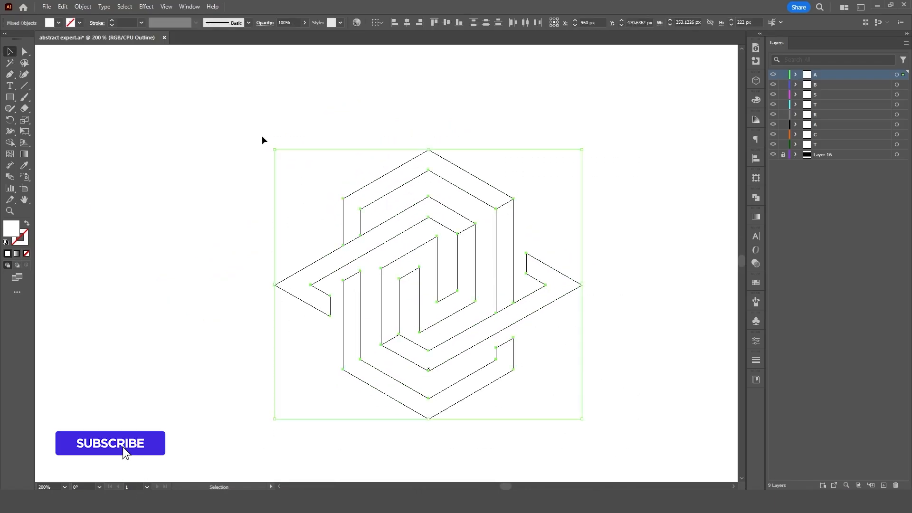
key("shift+m")
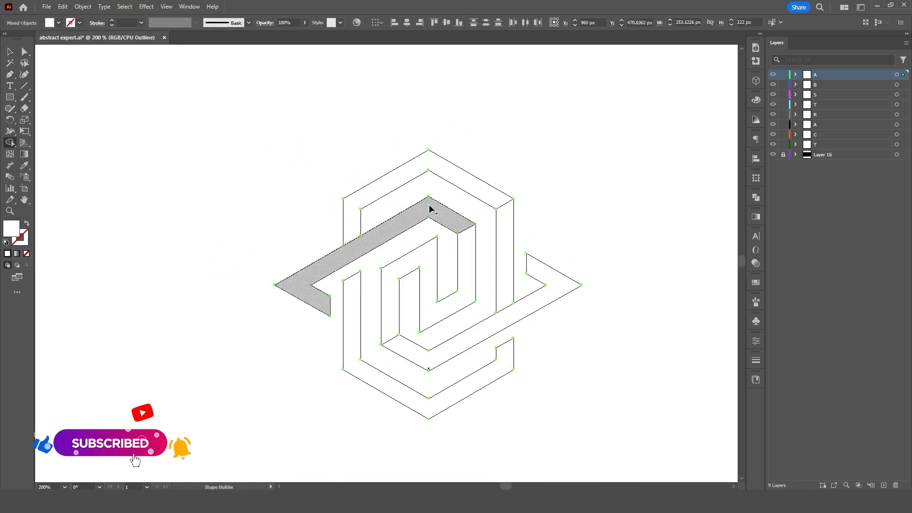
left_click(469, 263)
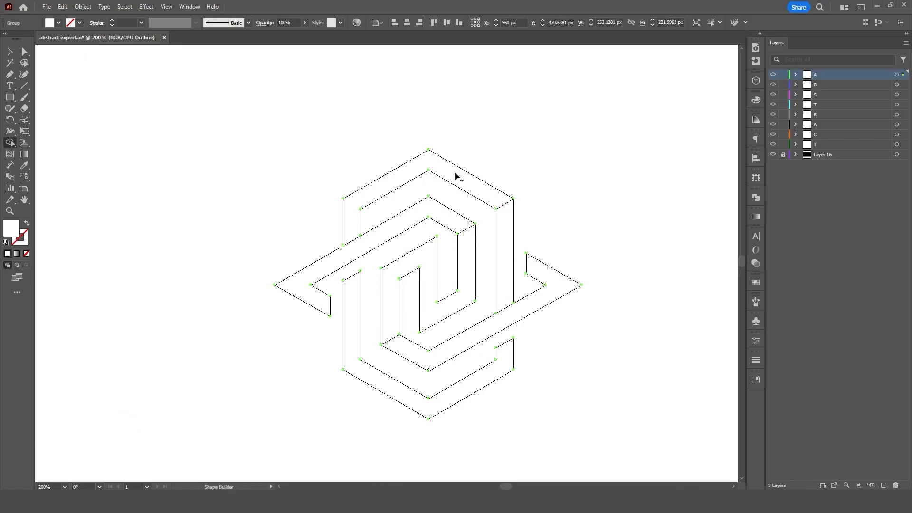
left_click(352, 311)
key("v")
left_click(656, 346)
Return to the filled preview and ungroup the icon into individual pieces
key("ctrl+y")
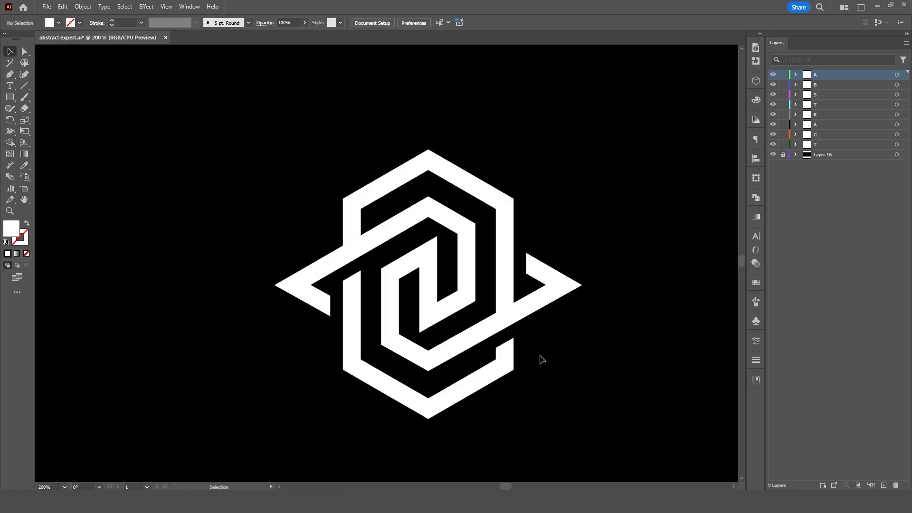
left_click(505, 366)
right_click(504, 366)
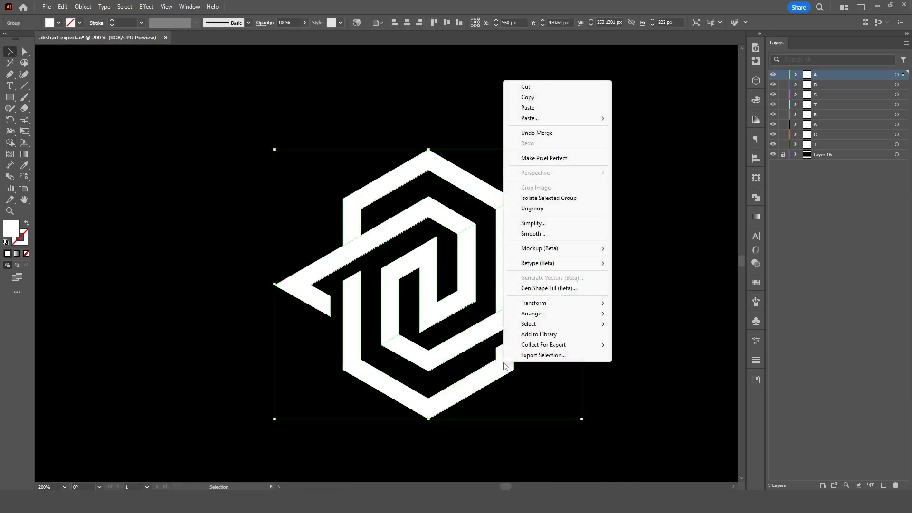
left_click(546, 209)
left_click(596, 326)
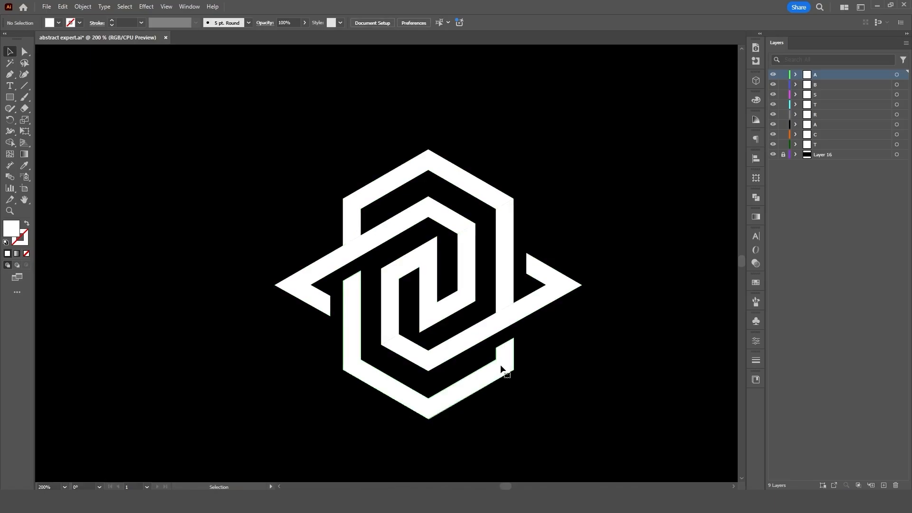
Cut the icon's lower hexagon piece and paste it in place on a new layer
left_click(502, 369)
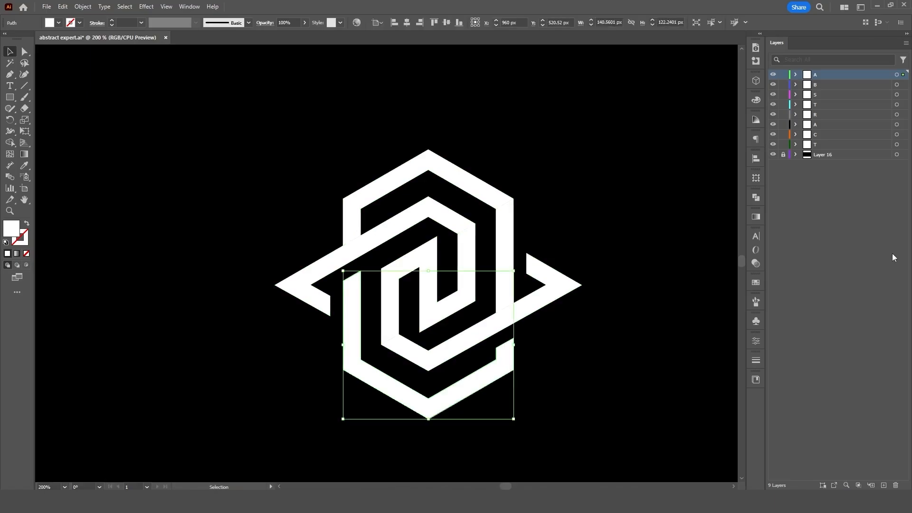
key("Delete")
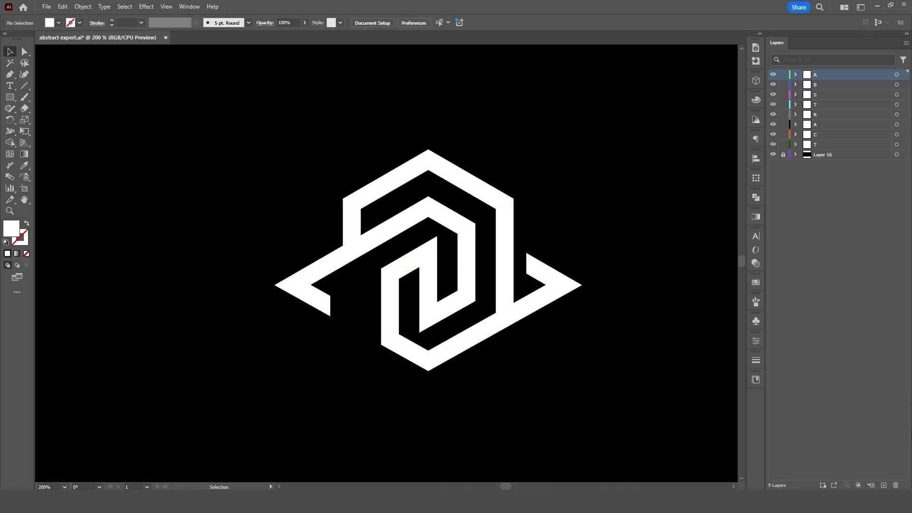
left_click(888, 485)
key("ctrl+f")
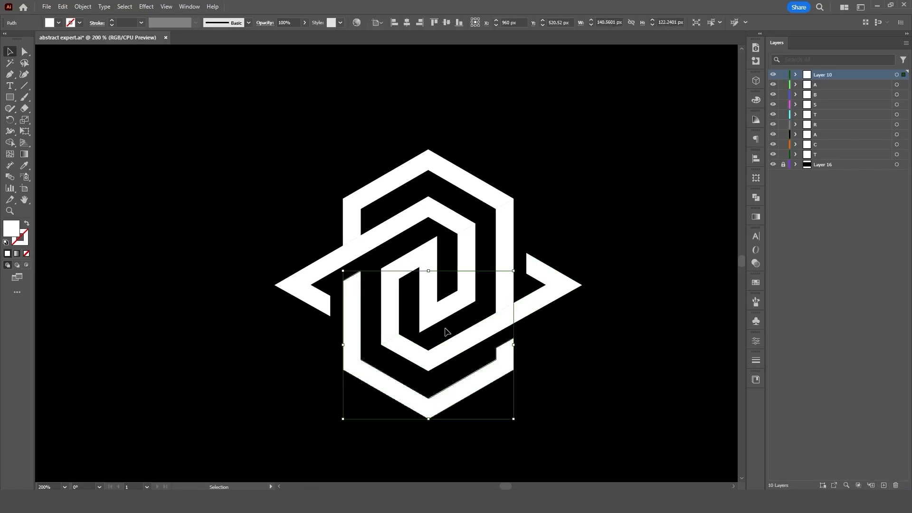
Cut the icon's band ending in the right-hand arrow and paste it in place on a new layer
left_click(465, 338)
key("ctrl+x")
left_click(884, 485)
key("ctrl+f")
left_click(451, 220)
key("ctrl+z")
key("ctrl+z")
key("ctrl+z")
key("ctrl+z")
key("ctrl+shift+z")
key("ctrl+shift+z")
key("ctrl+shift+z")
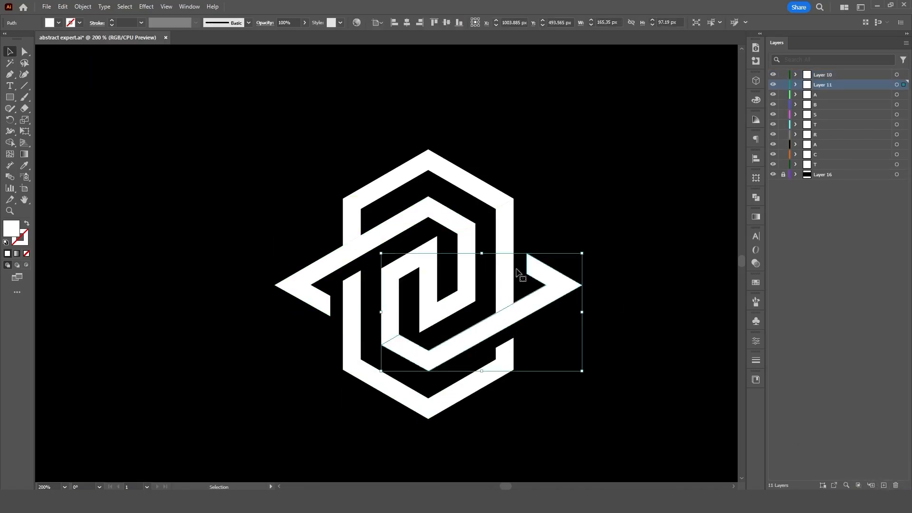
Cut the central inner spiral piece and the left-arrow band, pasting each in place on its own new layer
left_click(471, 259)
key("ctrl+x")
left_click(884, 486)
key("ctrl+f")
left_click(452, 220)
key("ctrl+x")
left_click(883, 486)
key("ctrl+f")
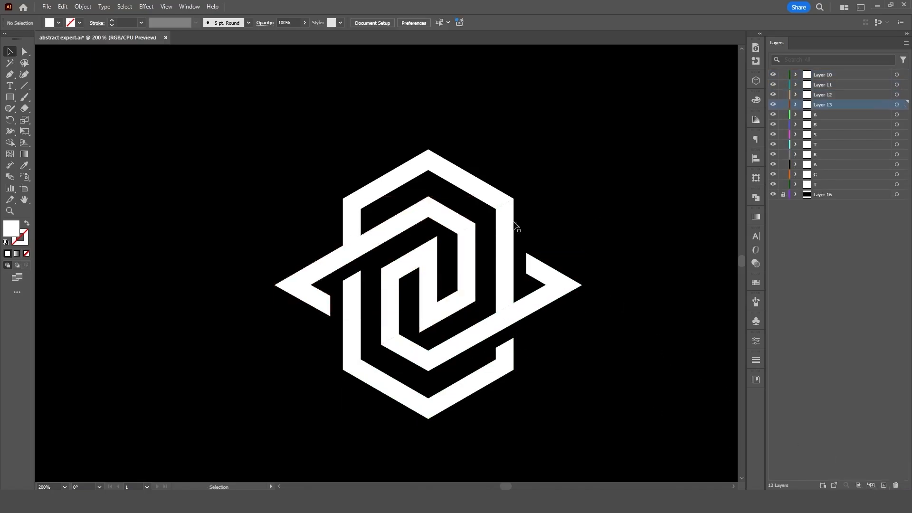
Cut the right vertical bar and the upper hexagon piece, pasting each in place on its own new layer
left_click(511, 223)
key("ctrl+x")
left_click(883, 485)
key("ctrl+f")
left_click(437, 165)
key("ctrl+x")
left_click(883, 486)
key("ctrl+f")
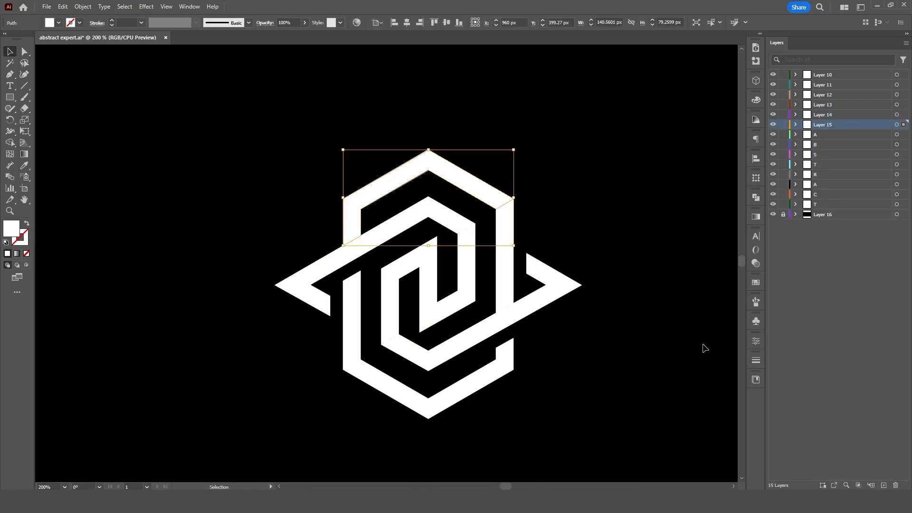
left_click_drag(773, 124, 773, 74)
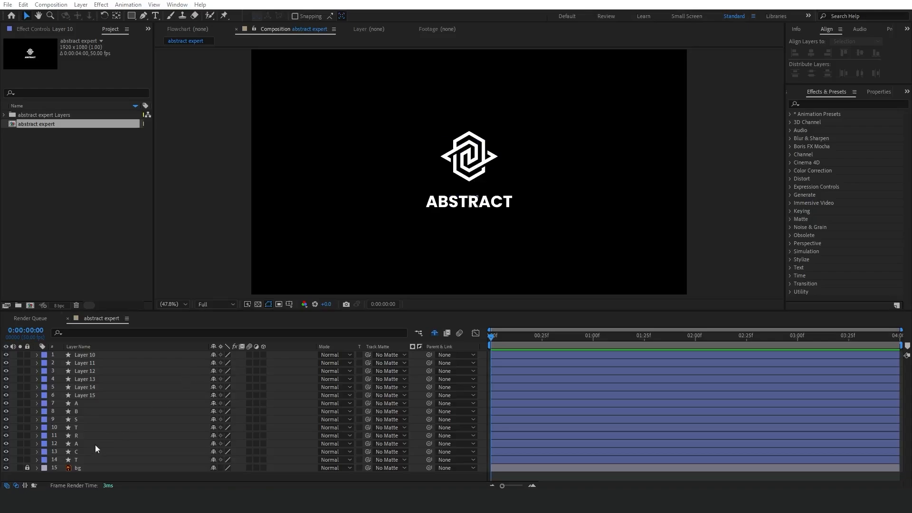
In After Effects, trim the eight letter layers of the abstract expert composition to start at 0:00:01:25
left_click(82, 460)
left_click(83, 405, "shift")
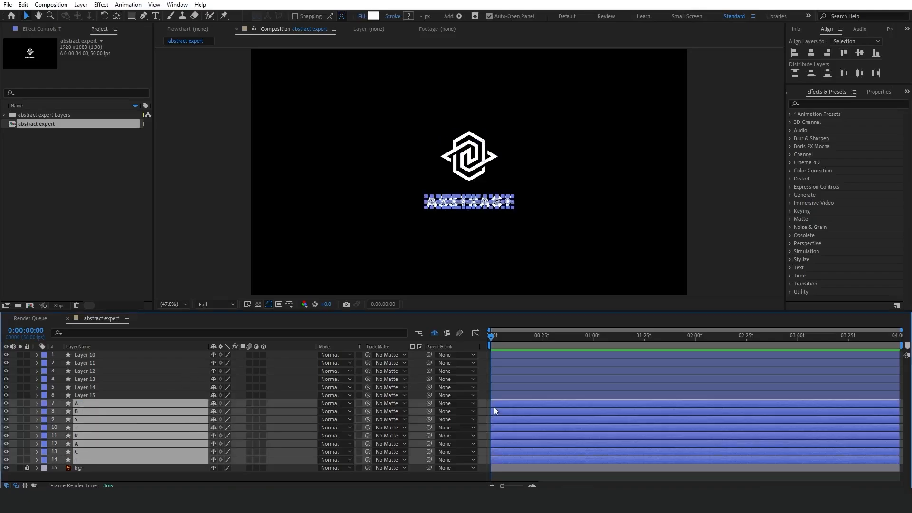
left_click_drag(509, 404, 675, 404)
left_click(643, 338)
left_click(643, 341)
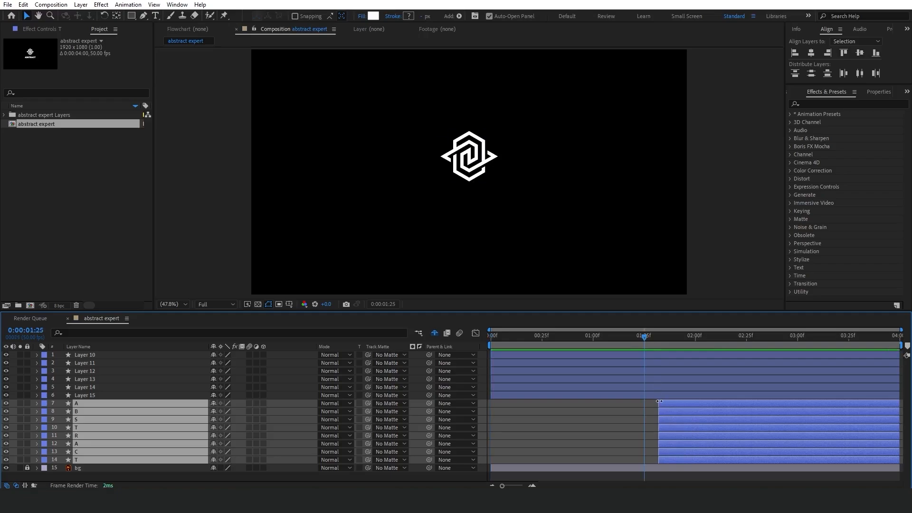
key("bracketleft")
key("F2")
Trim the six icon layers, Layer 10 through Layer 15, to start at 0:00:01:00
left_click(98, 397)
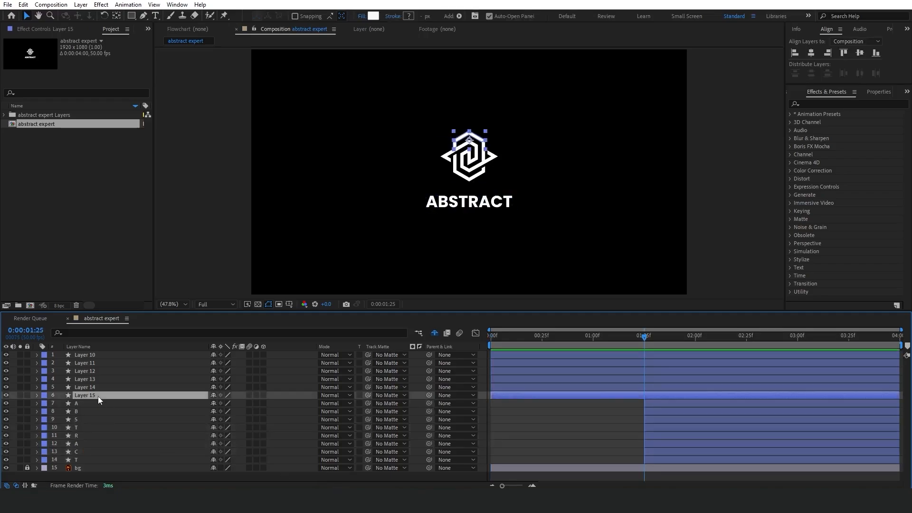
left_click(88, 356, "shift")
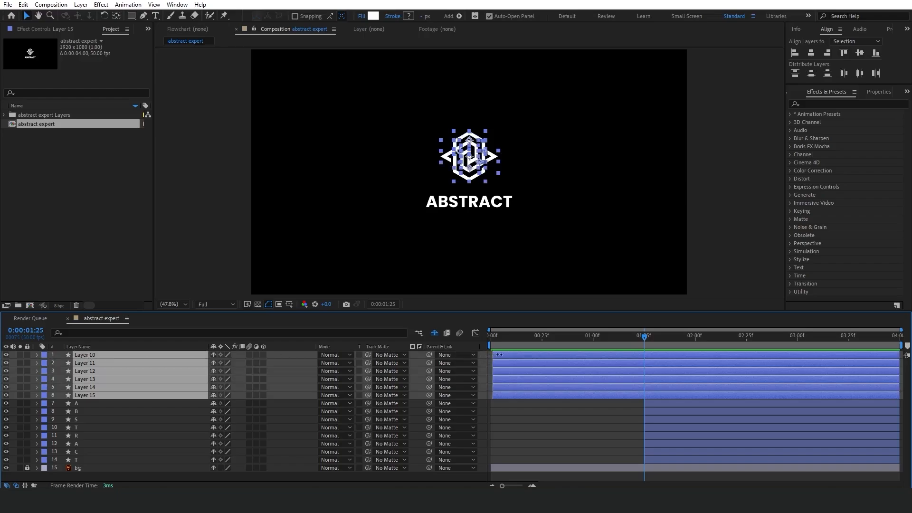
left_click_drag(499, 354, 593, 355)
left_click(592, 335)
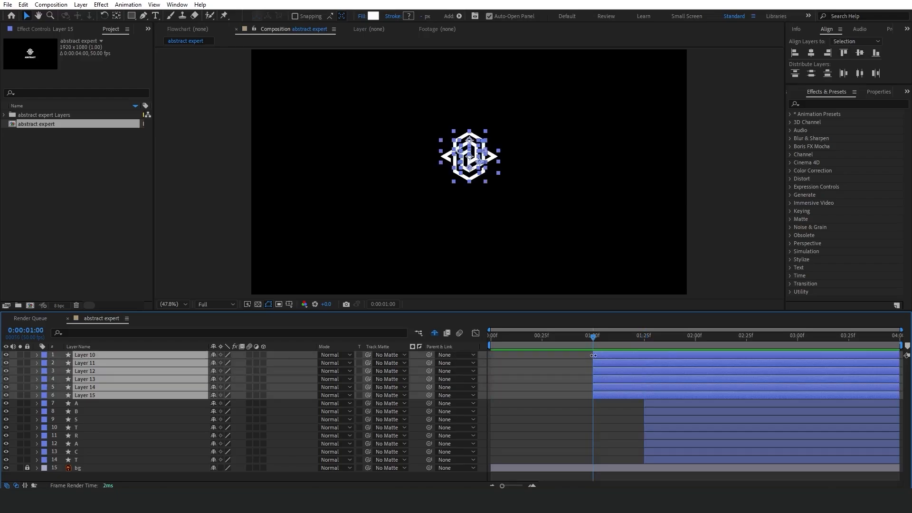
left_click(535, 408)
Hide all the other icon and letter layers so that only Layer 10 and the background stay visible
left_click(103, 354)
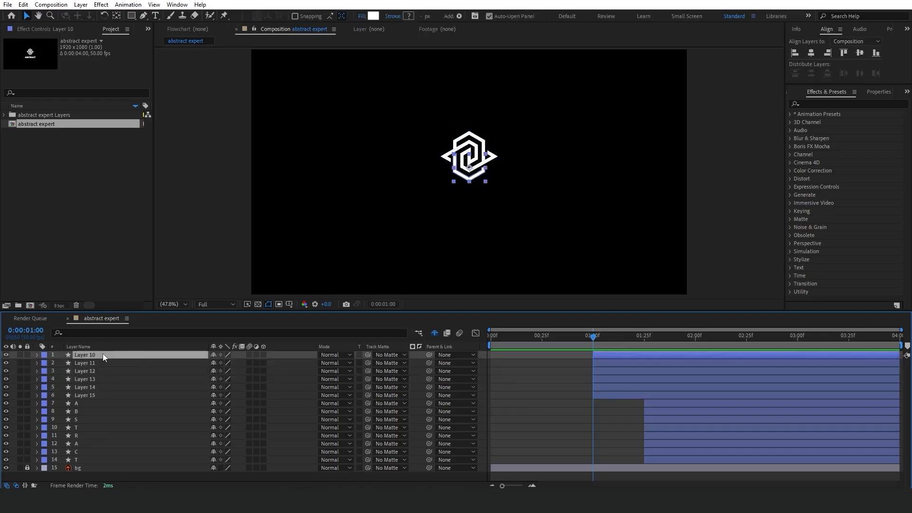
left_click_drag(6, 364, 6, 460)
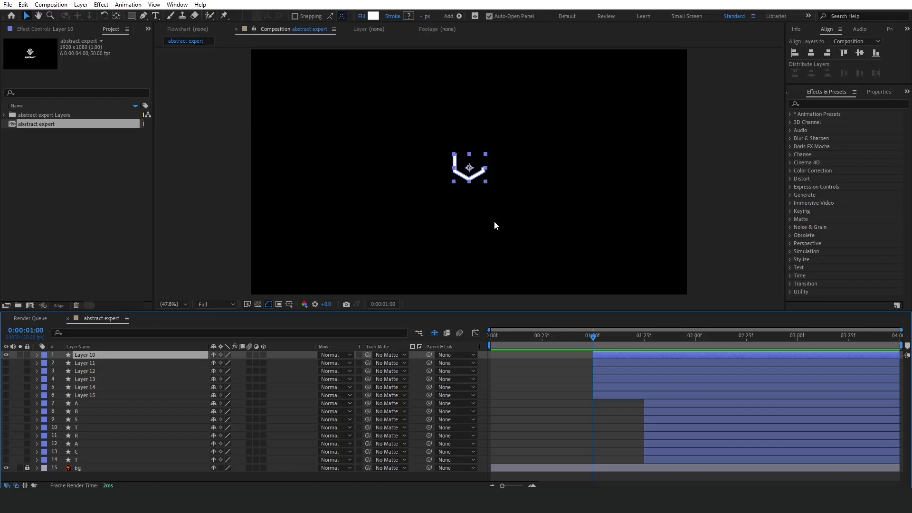
left_click(512, 226)
scroll(486, 163, "up", 3)
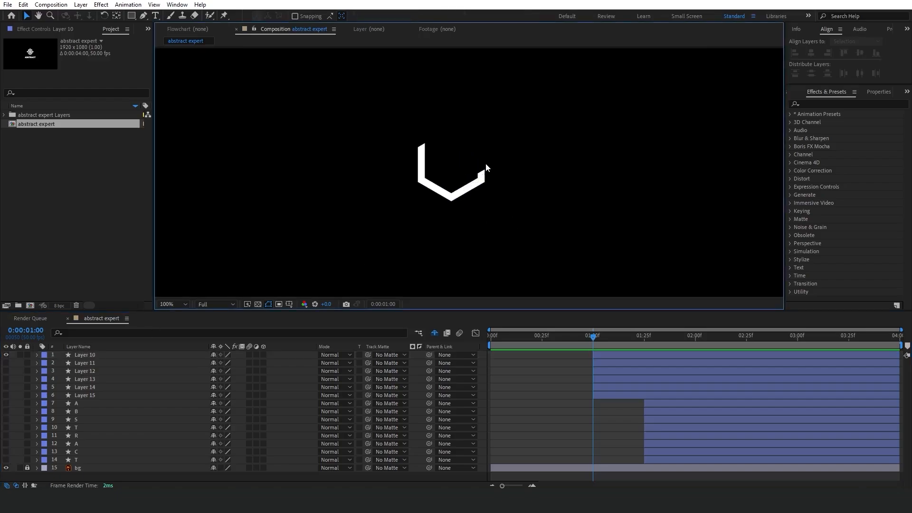
scroll(485, 166, "up", 1)
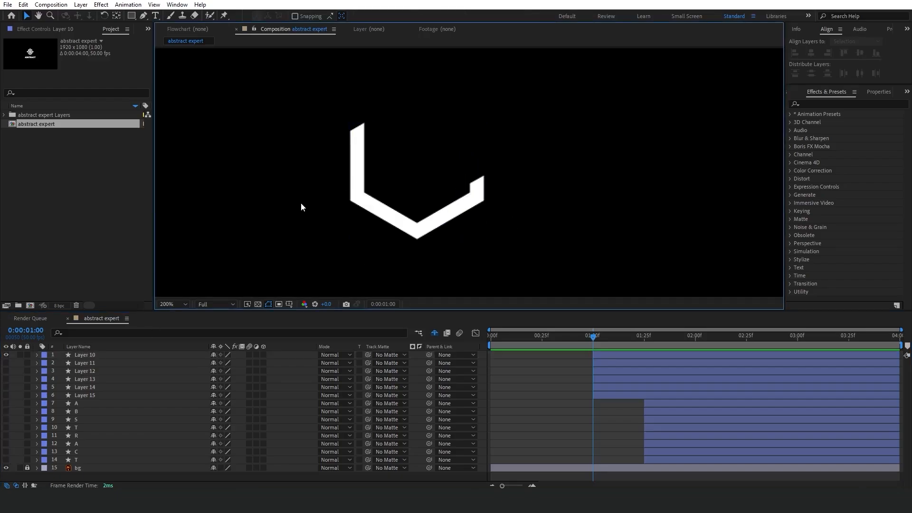
Draw an open Pen path along the centre of the lower hexagon piece with a 23 px white stroke covering it
key("g")
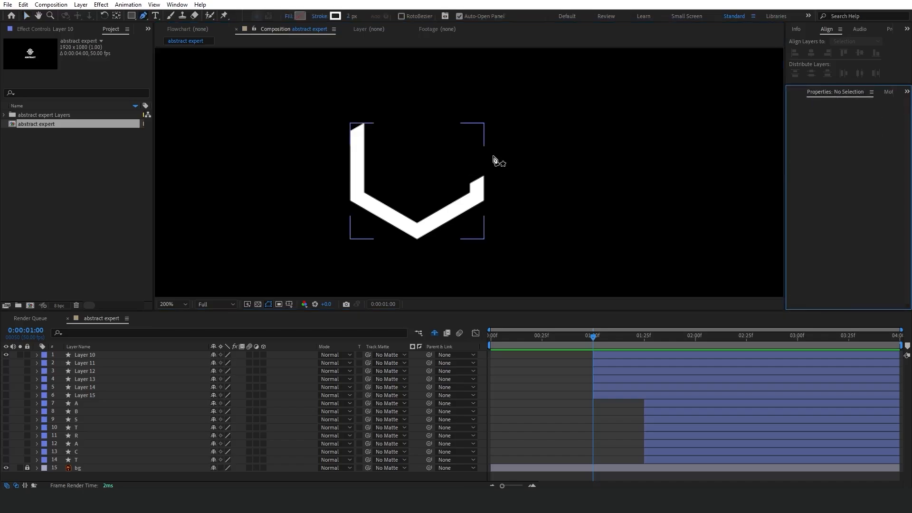
left_click(478, 161)
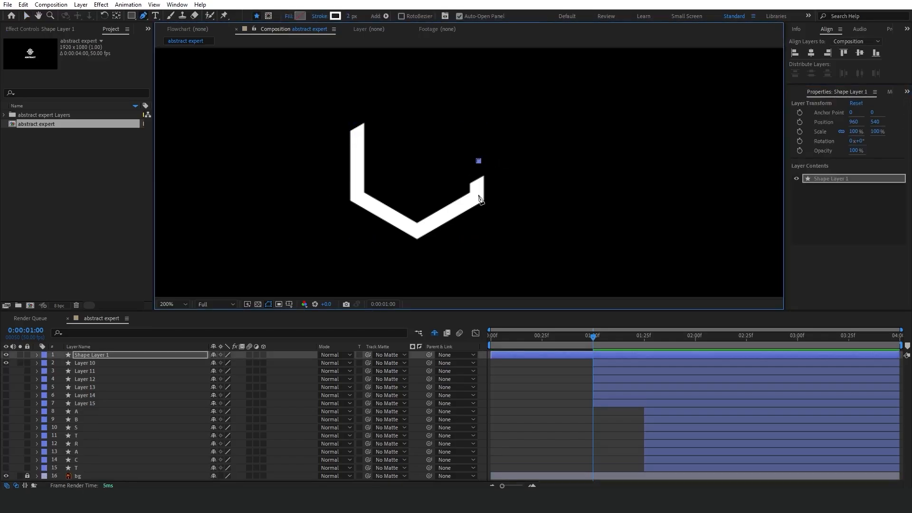
left_click(478, 194)
left_click(418, 231)
left_click(358, 193)
left_click(358, 117)
left_click_drag(349, 16, 360, 17)
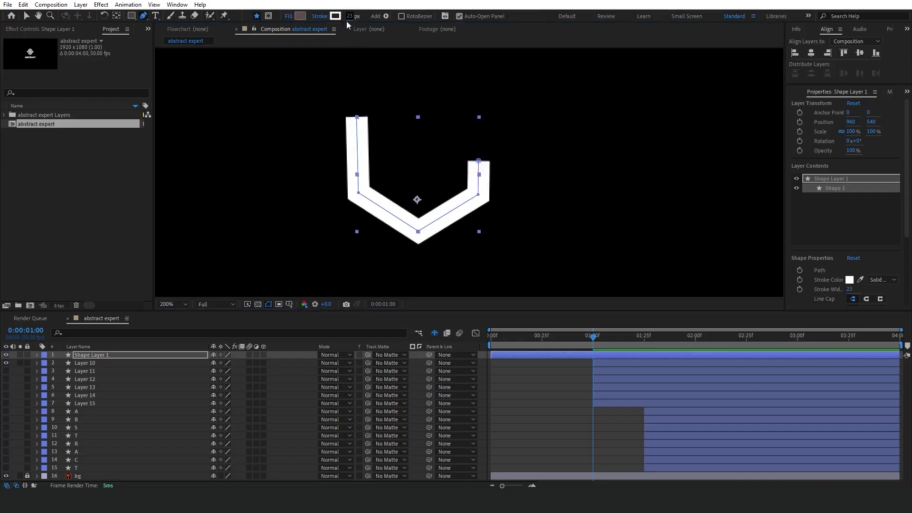
left_click_drag(357, 116, 358, 117)
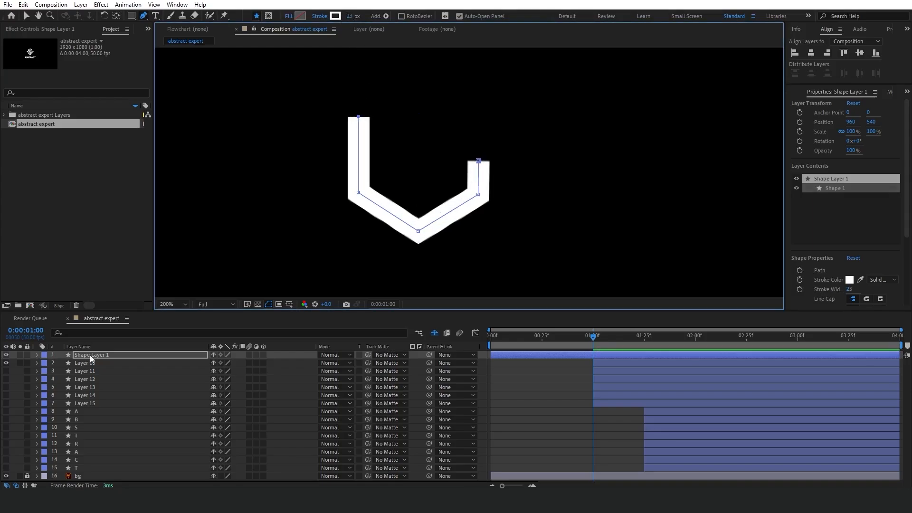
Trim the new shape layer to start at 0:00:01:00 and add Trim Paths to its contents
left_click(91, 356)
left_click_drag(491, 356, 593, 360)
left_click(37, 355)
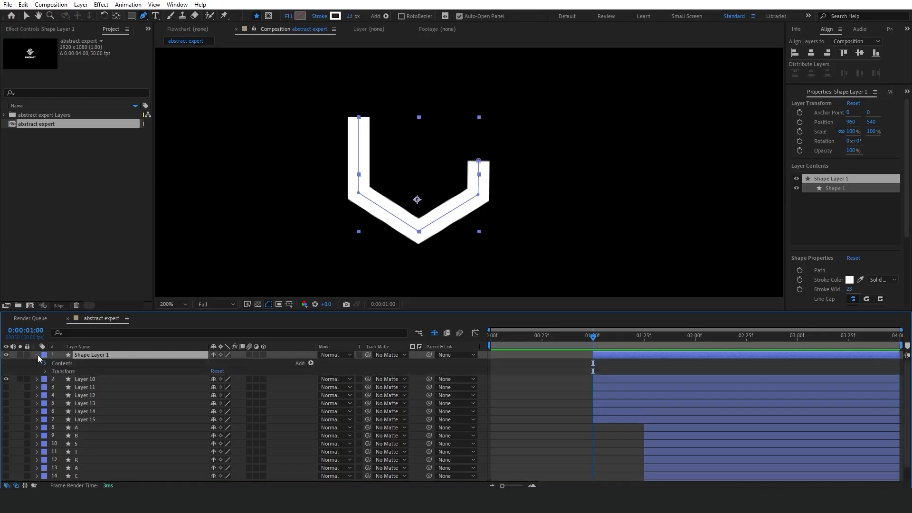
left_click(310, 363)
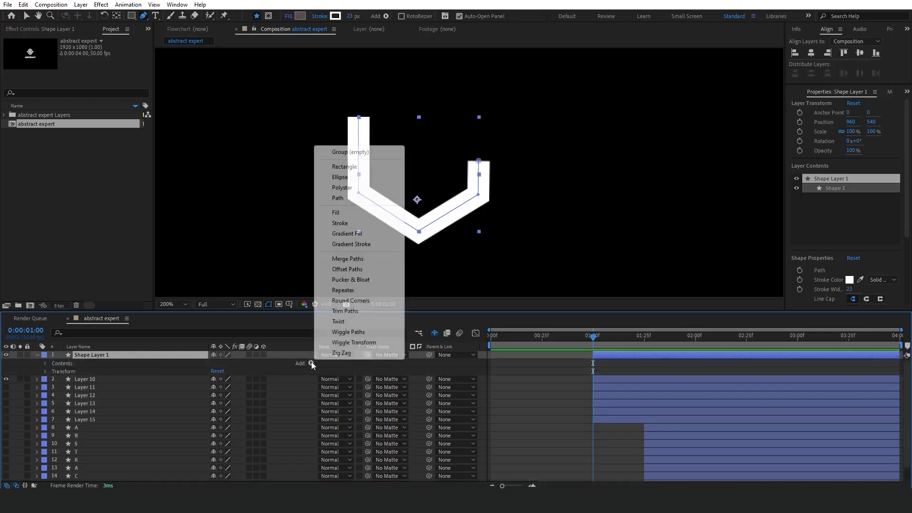
left_click(350, 350)
left_click(54, 380)
Animate the Trim Paths End value from 0% at 0:00:01:00 to 100% at 0:00:01:25
left_click(69, 395)
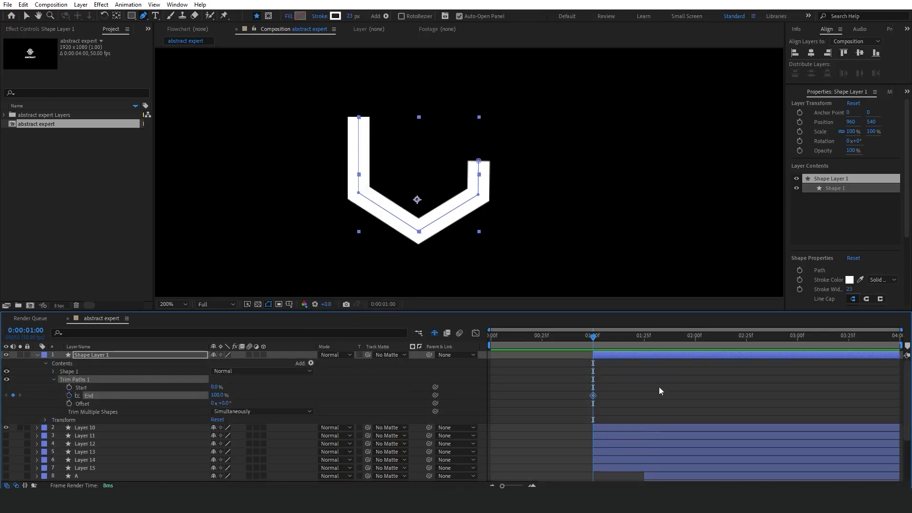
left_click(644, 341)
left_click_drag(636, 395, 644, 397)
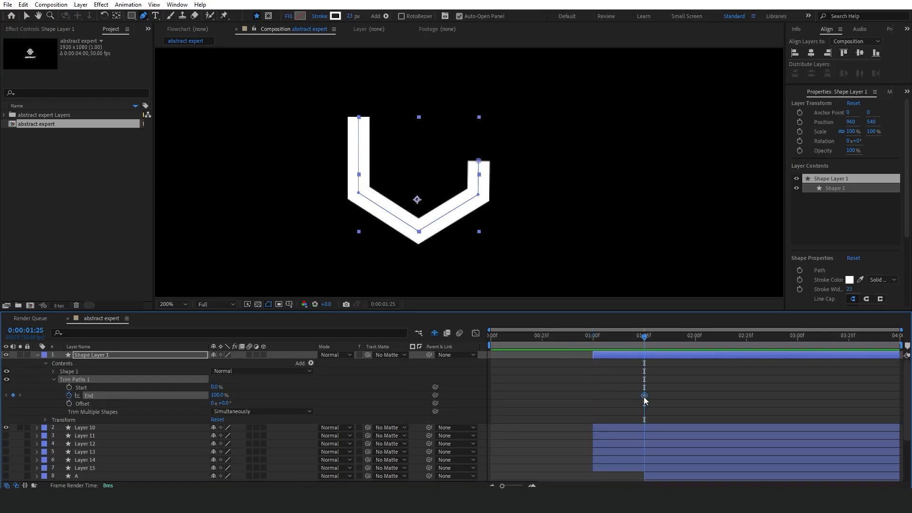
left_click(598, 339)
left_click_drag(222, 395, 158, 397)
Ease both Trim Paths End keyframes and reshape their curve in the graph editor
left_click_drag(667, 400, 556, 390)
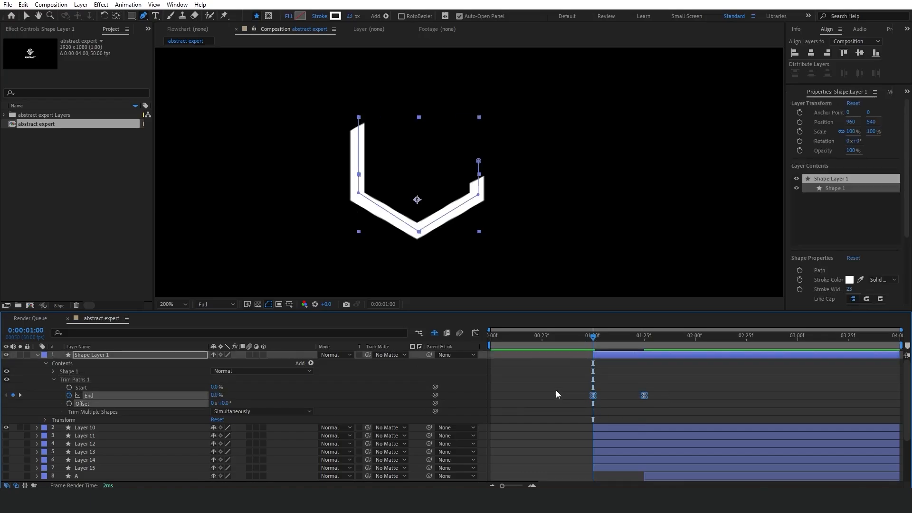
left_click(475, 333)
key("v")
mouse_move(654, 464)
left_mouse_down()
mouse_move(633, 451)
mouse_move(650, 460)
left_mouse_up()
left_click_drag(609, 465, 783, 459)
left_click(475, 333)
left_click(37, 355)
Set Shape Layer 1 as Layer 10's track matte and pre-compose both layers as "shape 1"
left_click(103, 363)
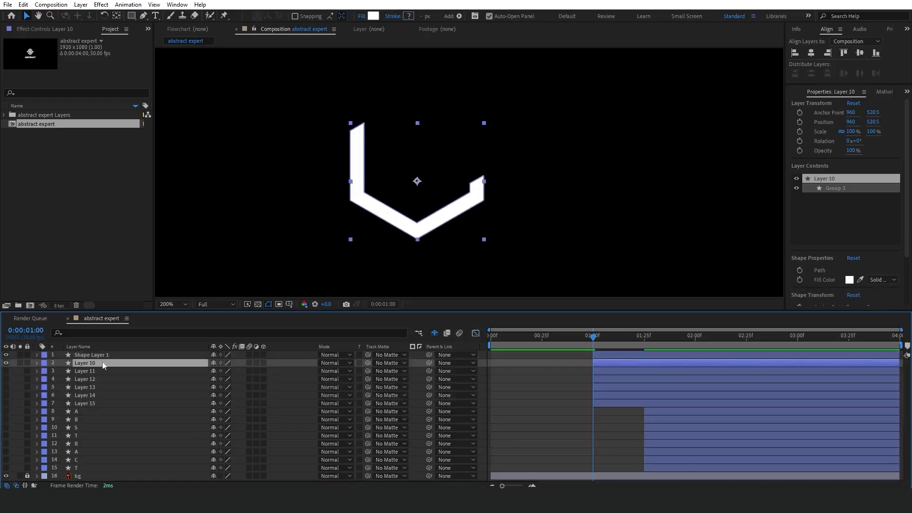
left_click(392, 363)
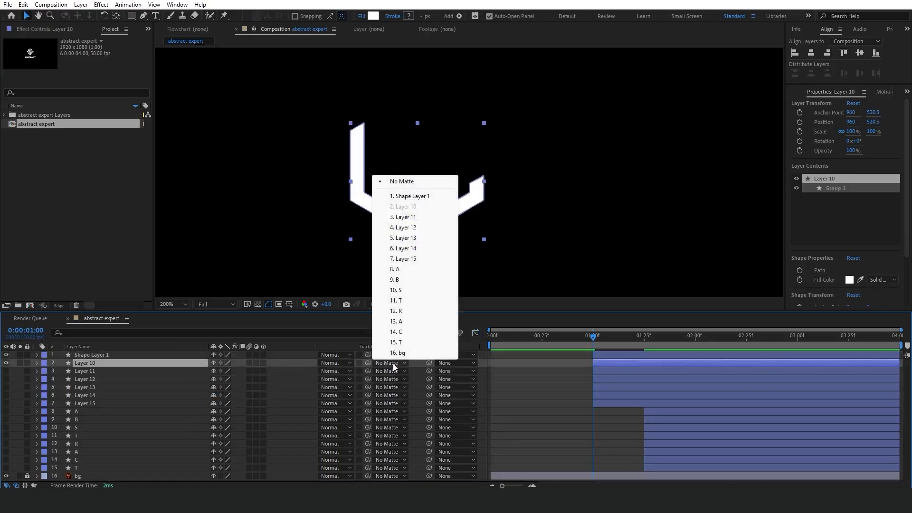
left_click(413, 196)
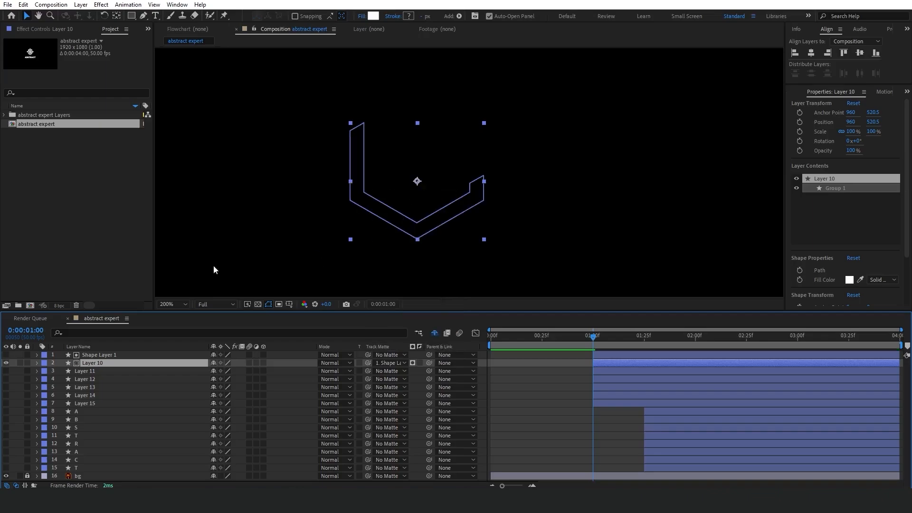
left_click(135, 355, "ctrl")
right_click(135, 354)
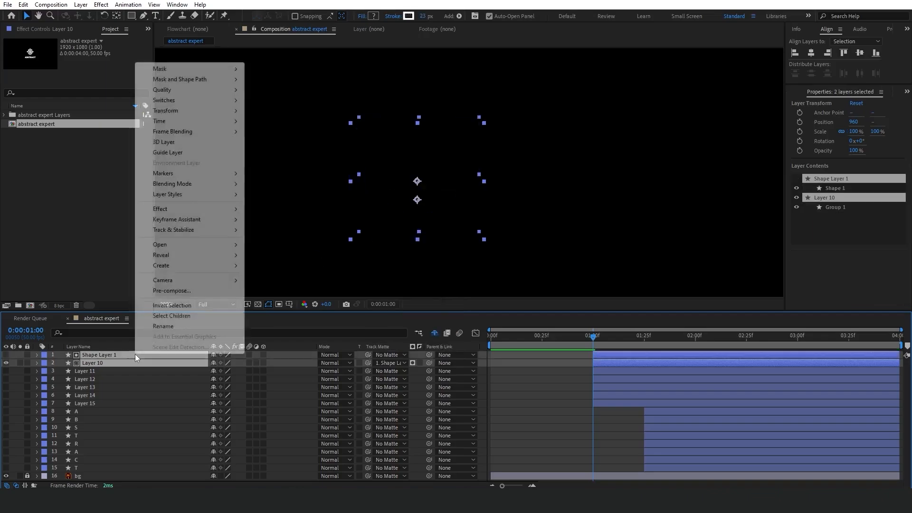
left_click(171, 290)
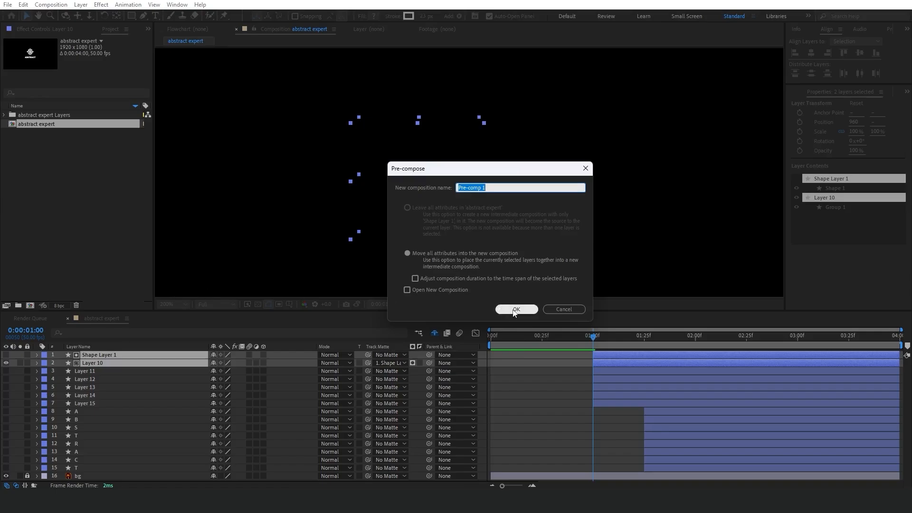
type("s")
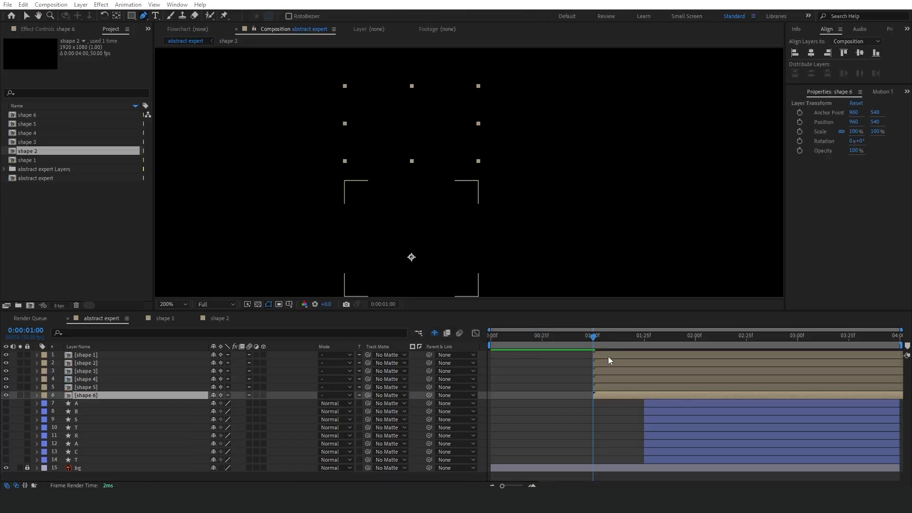
Shift the six shape pre-compositions to start at the beginning of the timeline and preview the icon's reveal
left_click(608, 357, "shift")
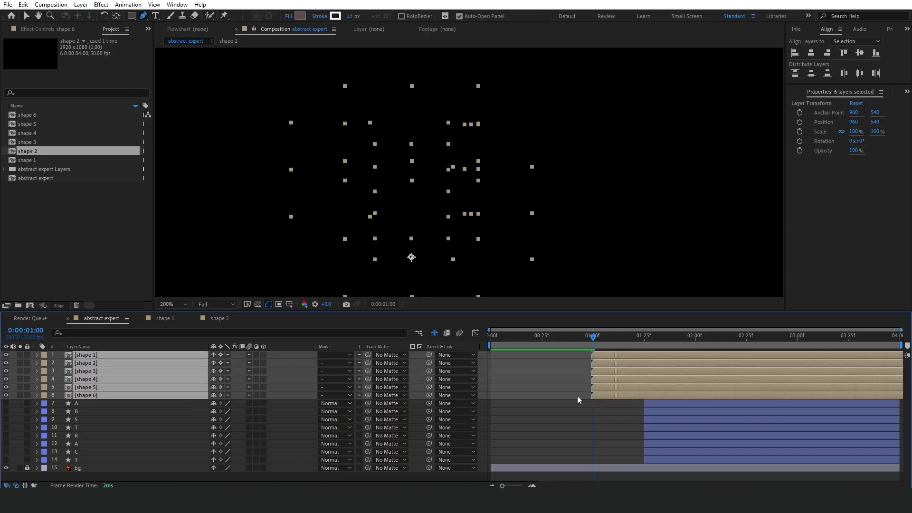
left_click_drag(542, 398, 515, 398)
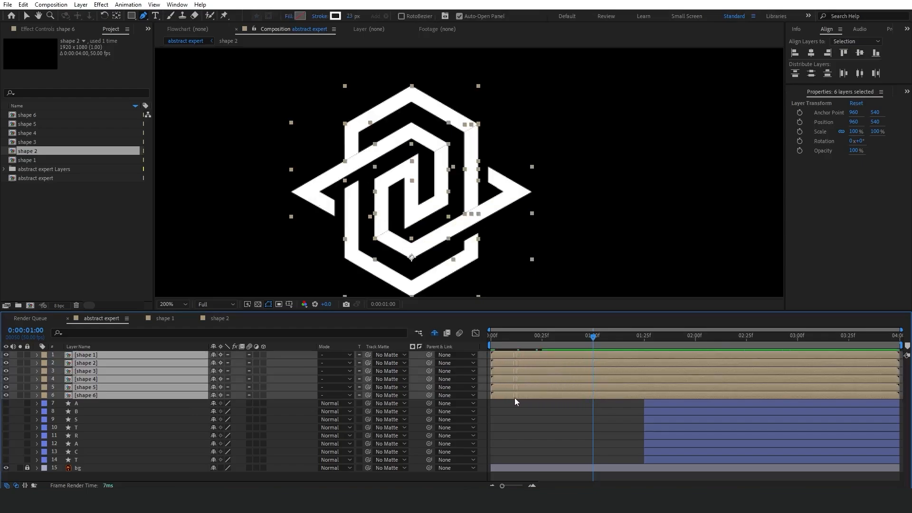
left_click_drag(498, 338, 480, 337)
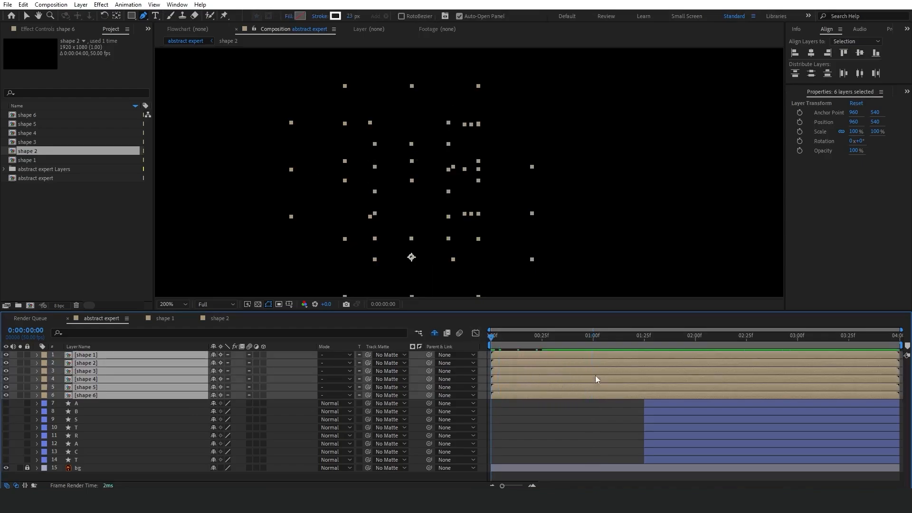
key("space")
key("space")
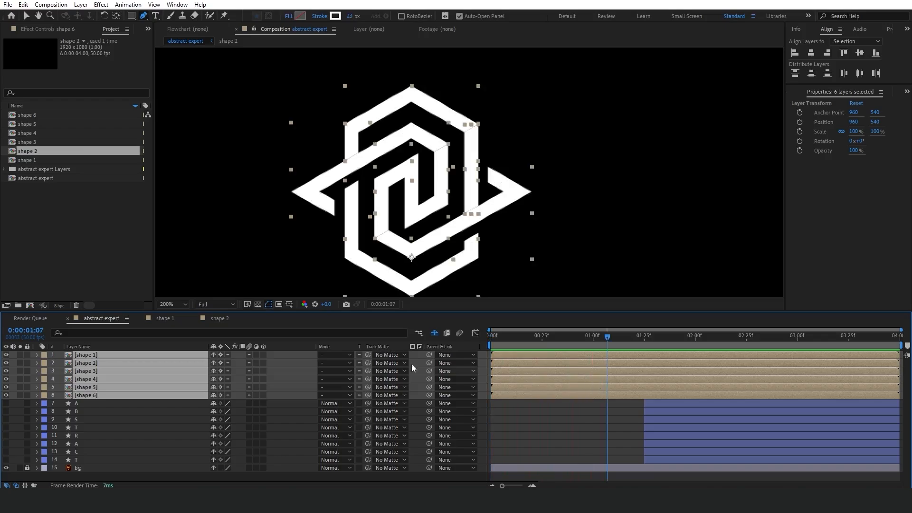
Fit the composition in view and, inside the shape 6 pre-composition, move Shape Layer 1's last Trim Paths End keyframe to 0:00:01:00
left_click(175, 304)
left_click(177, 313)
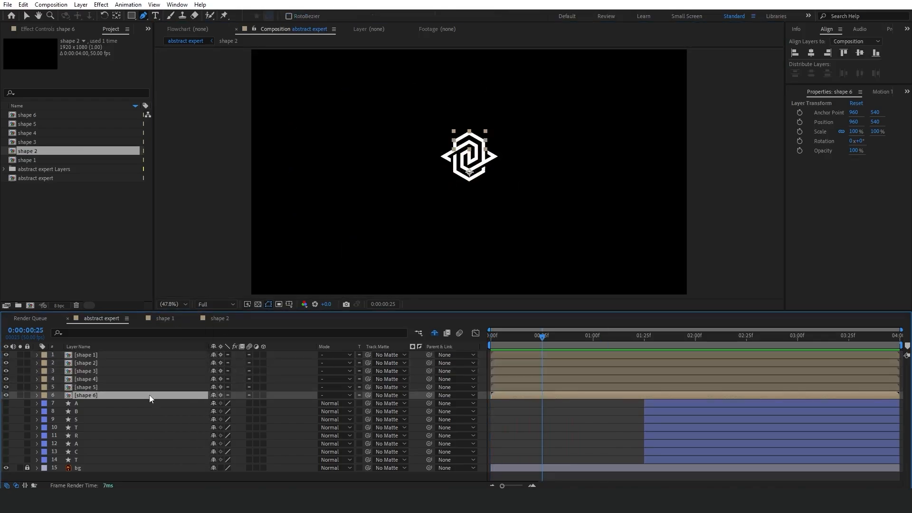
double_click(149, 394)
left_click(525, 353)
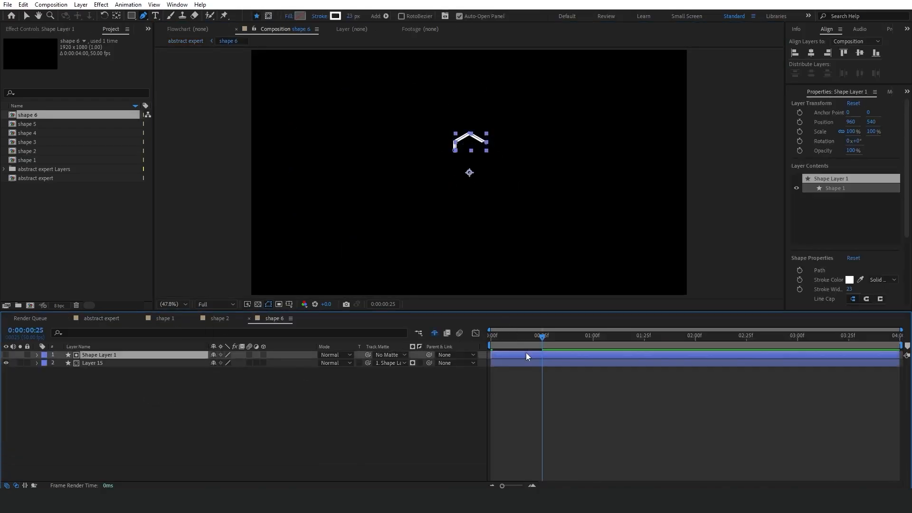
key("u")
left_click(593, 336)
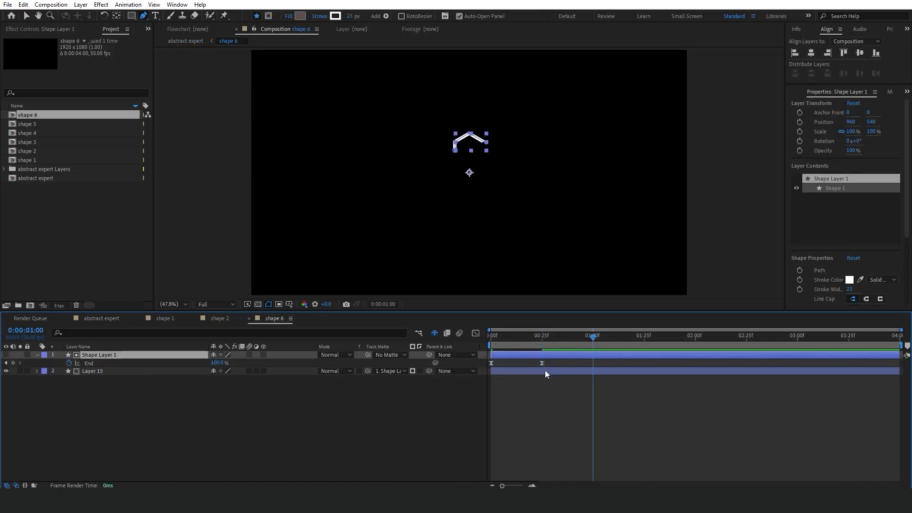
left_click_drag(542, 363, 592, 363)
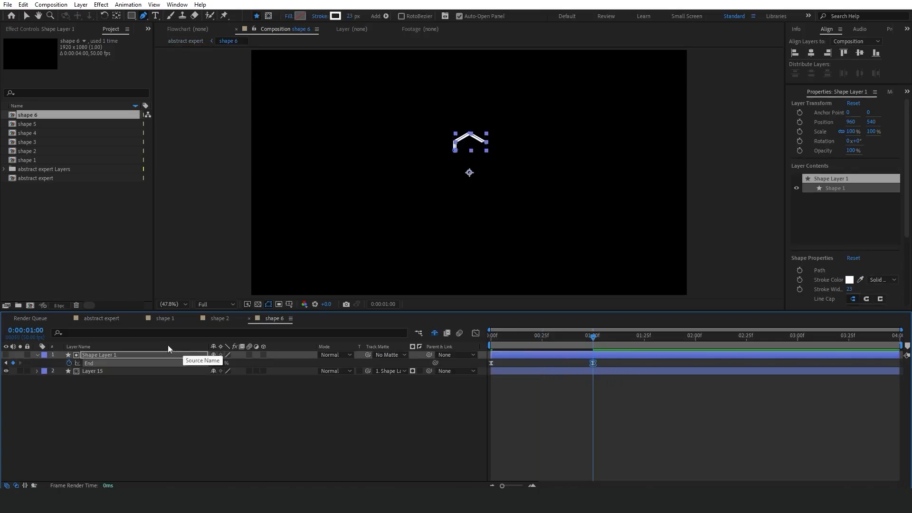
Move the last End keyframe of Shape Layer 1 in the shape 5 pre-composition to 0:00:01:00, and preview the icon's reveal in abstract expert
left_click(110, 318)
double_click(92, 386)
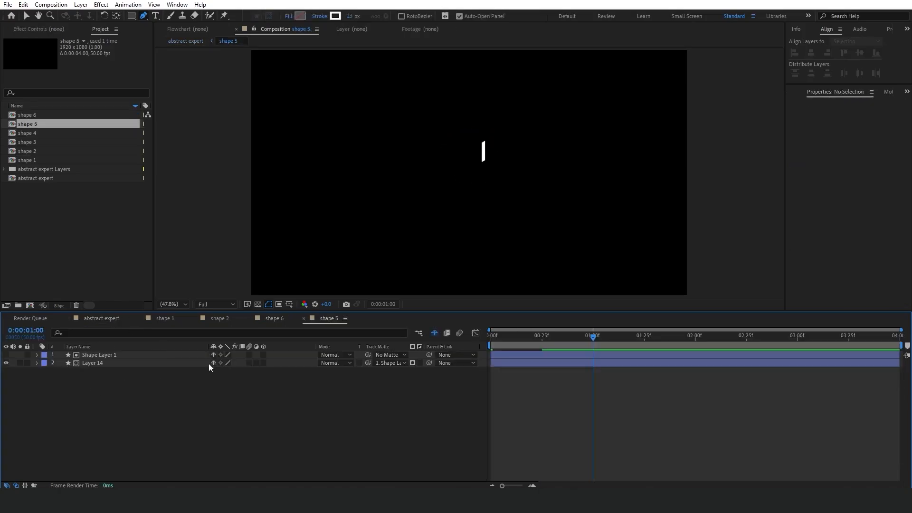
left_click(172, 357)
key("u")
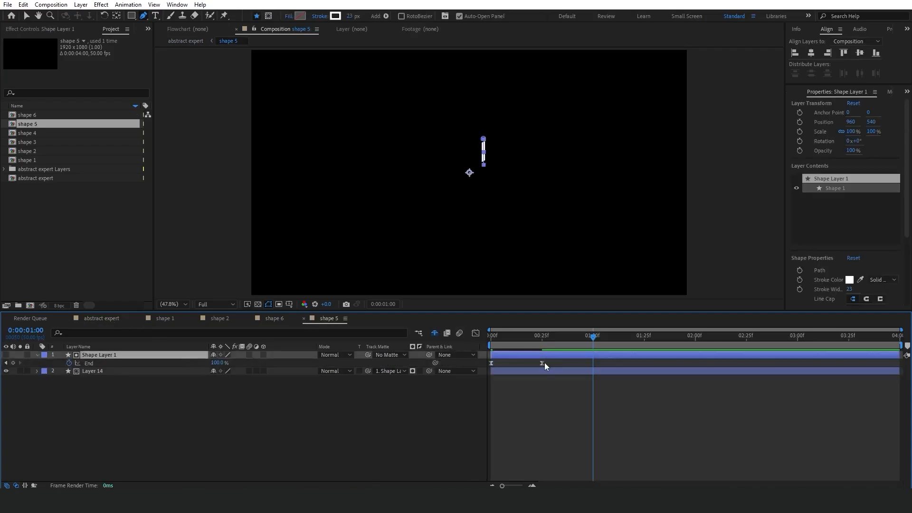
left_click_drag(545, 363, 594, 367)
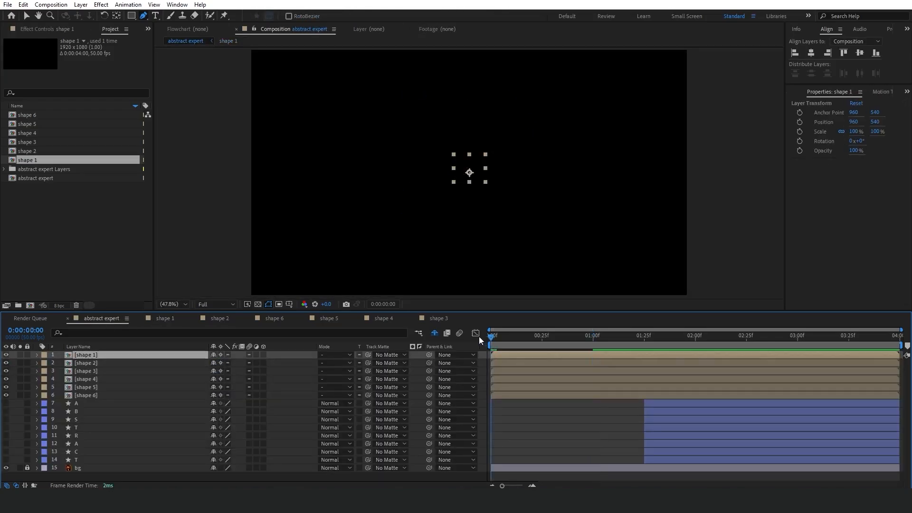
key("space")
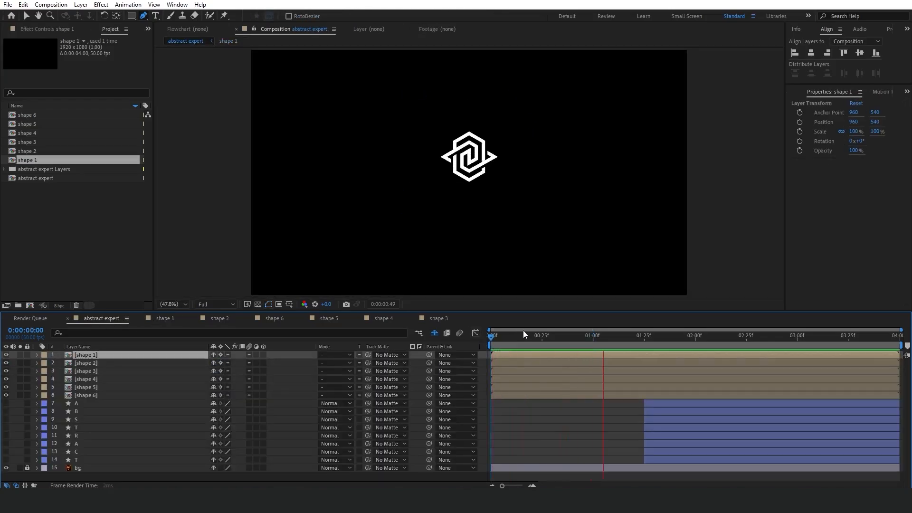
key("space")
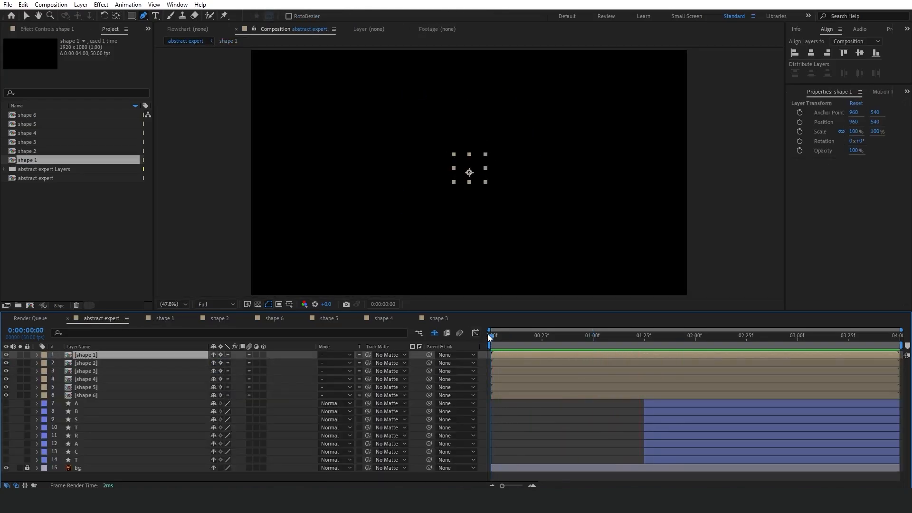
Stagger the six shape pre-compositions in the order 5, 6, 4, 2, 3, 1 from the timeline's start to about 0:00:00:25 and preview
left_click_drag(502, 393, 547, 357)
left_click(521, 373)
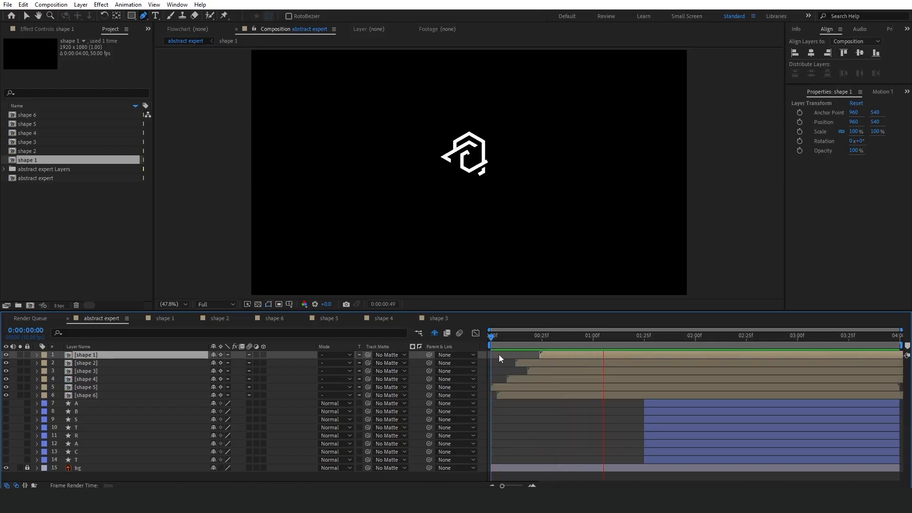
key("space")
Create a null object in the abstract expert composition and move it to the top of the layer stack
right_click(382, 478)
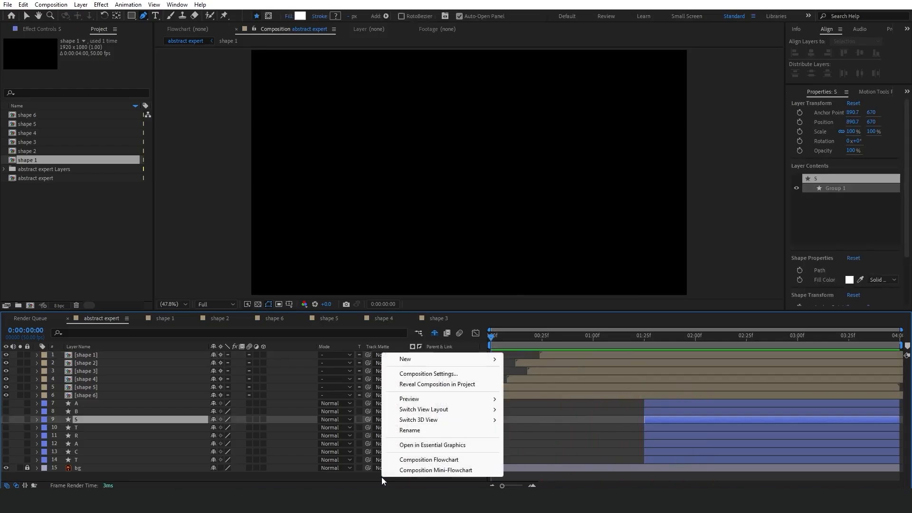
mouse_move(421, 360)
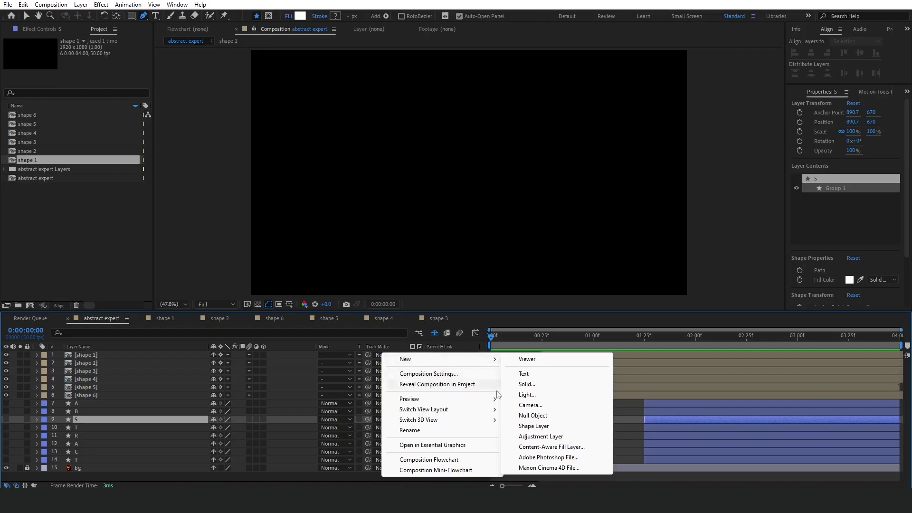
left_click(532, 415)
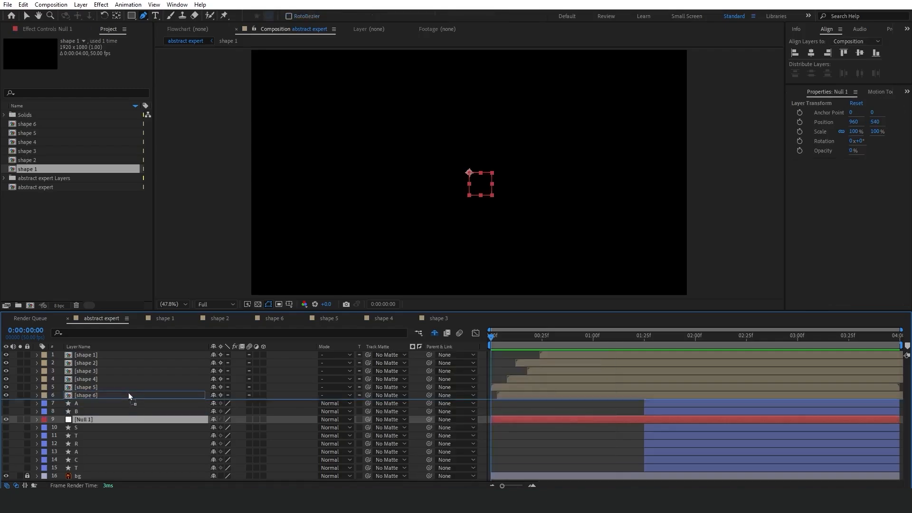
key("ctrl+shift+bracketright")
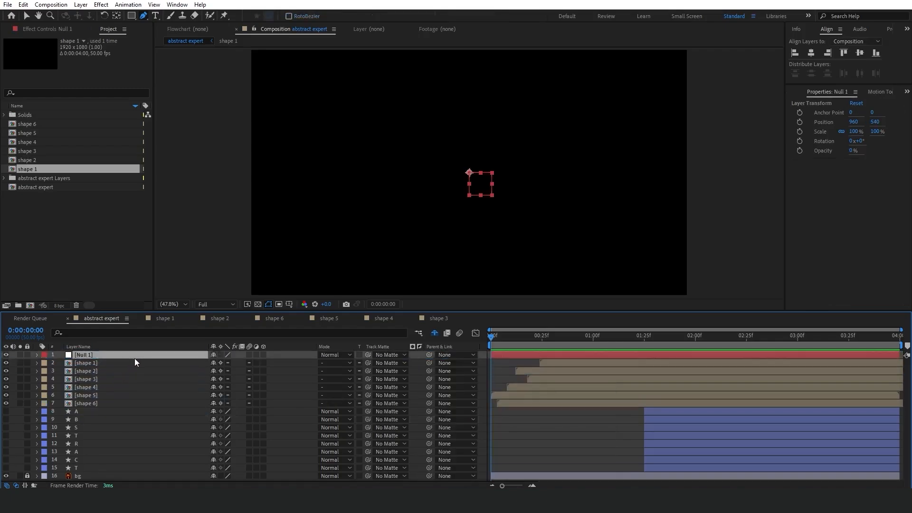
Parent all six shape pre-compositions to Null 1
left_click(104, 403)
left_click(104, 363, "shift")
left_click_drag(429, 371, 166, 356)
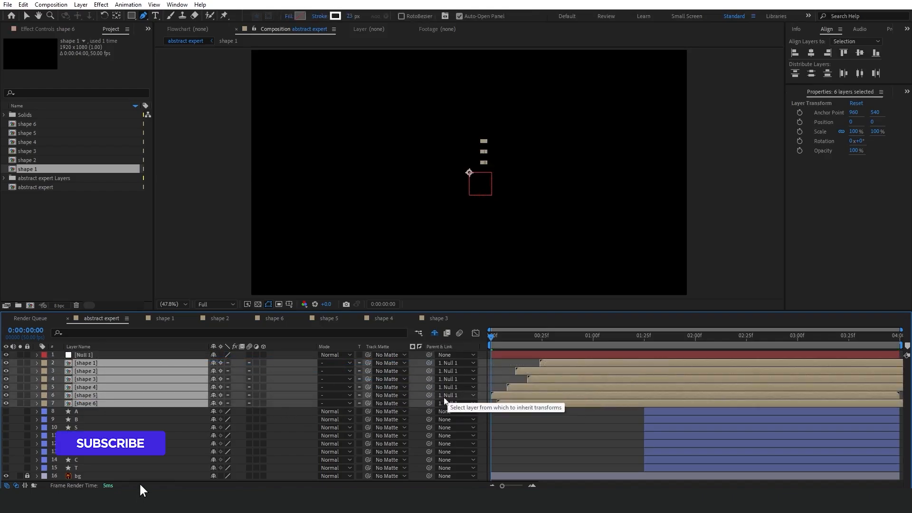
left_click_drag(429, 403, 166, 356)
Animate Null 1's Scale at 120% from the start to 0:00:00:49, shrinking to 100% at 0:00:01:25
left_click(506, 356)
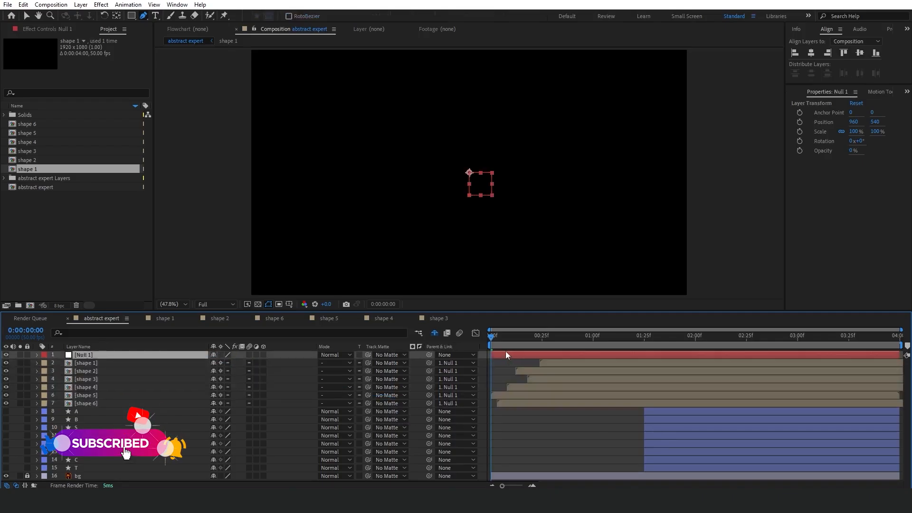
key("s")
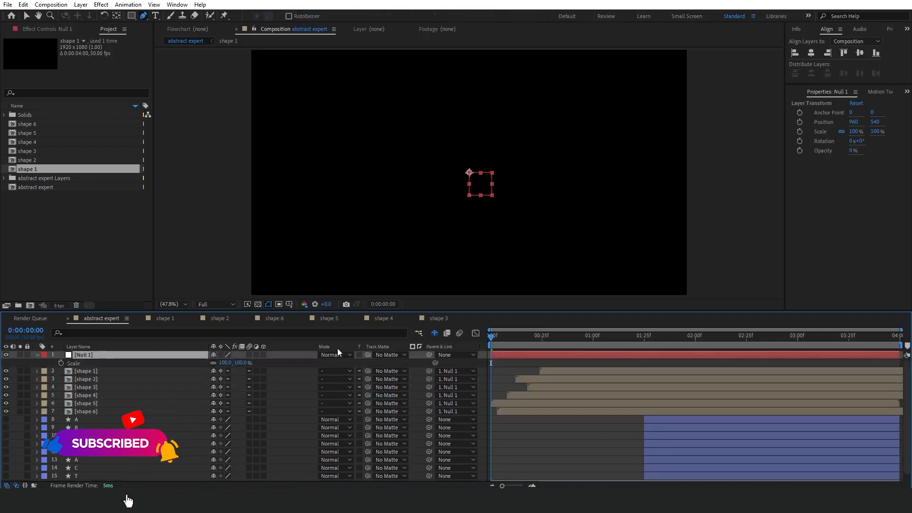
left_click(61, 363)
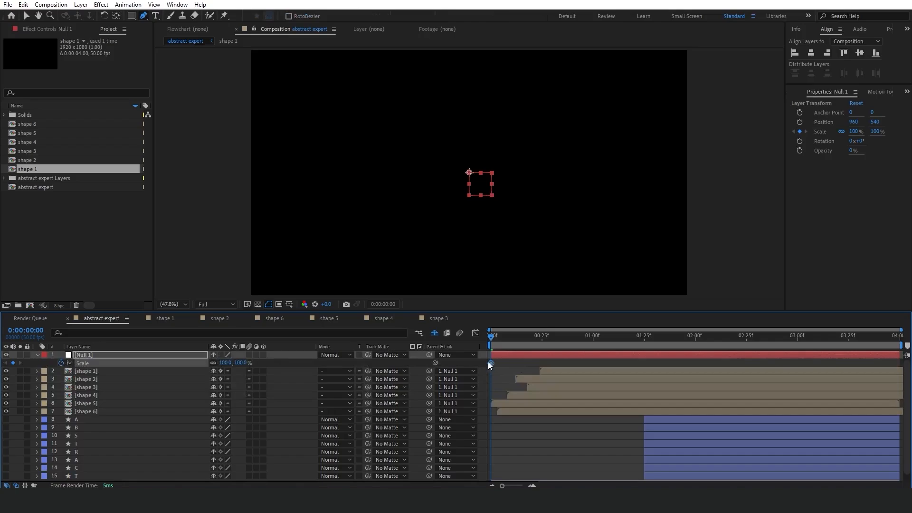
left_click_drag(495, 364, 617, 366)
left_click_drag(594, 336, 491, 343)
left_click_drag(238, 365, 248, 363)
left_click_drag(582, 338, 578, 369)
key("ctrl+v")
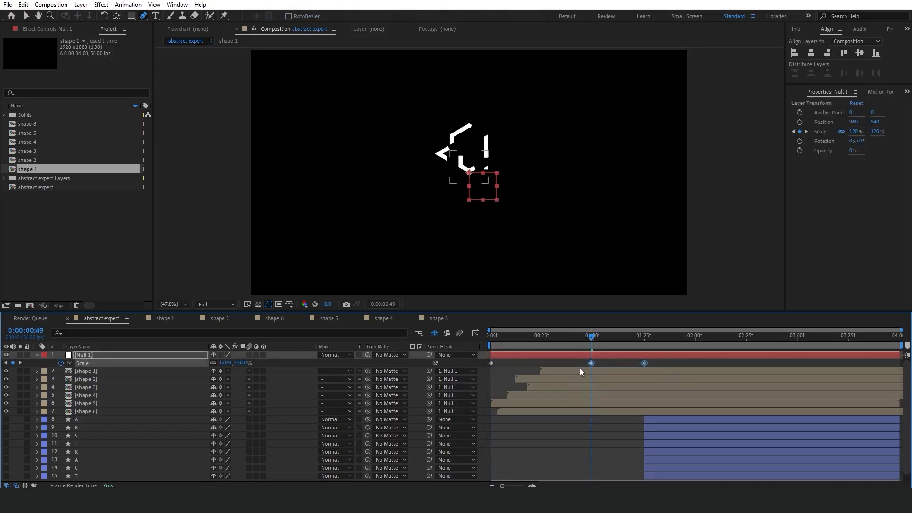
Ease Null 1's Scale keyframes, steepen the speed curve in the graph editor and preview the animation
left_click(475, 333)
key("F9")
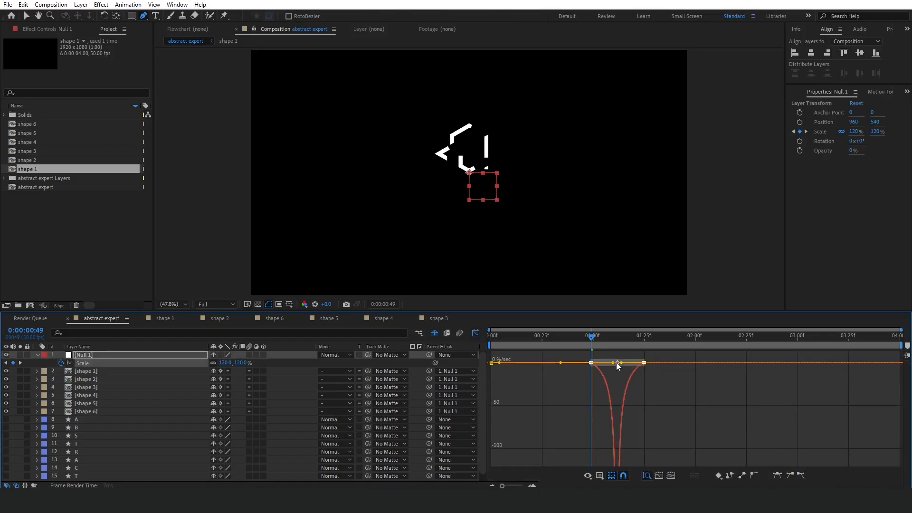
left_click(476, 333)
key("Home")
key("space")
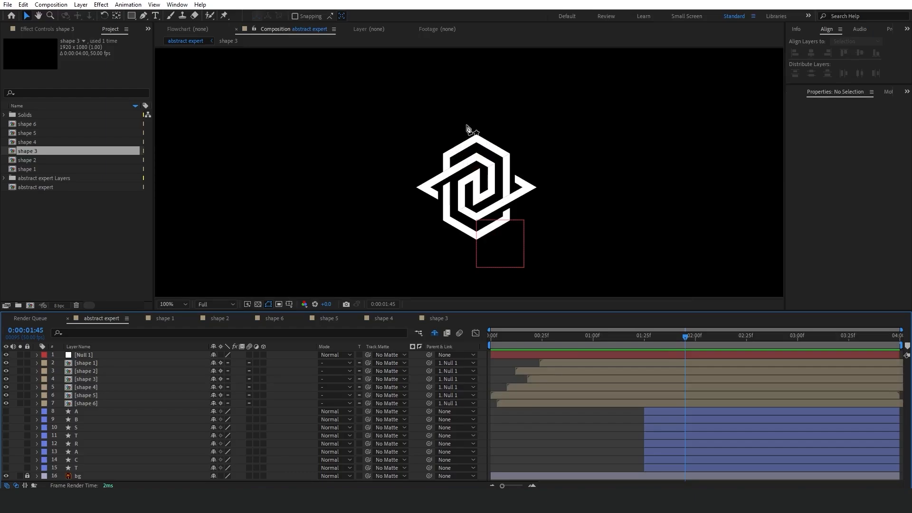
With the Pen tool and a 2 px white stroke, draw a three-point peaked line just above the icon's upper edge
key("g")
scroll(451, 139, "up", 1)
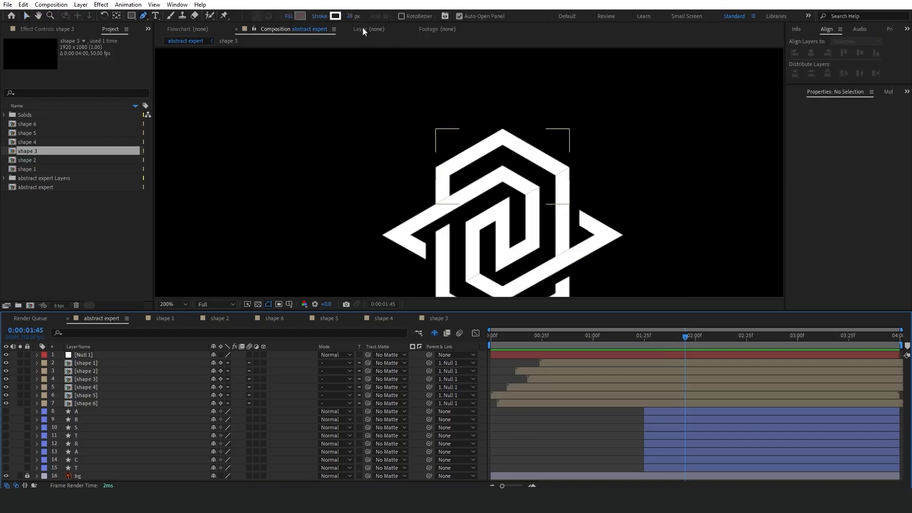
left_click(351, 15)
type("20")
key("Return")
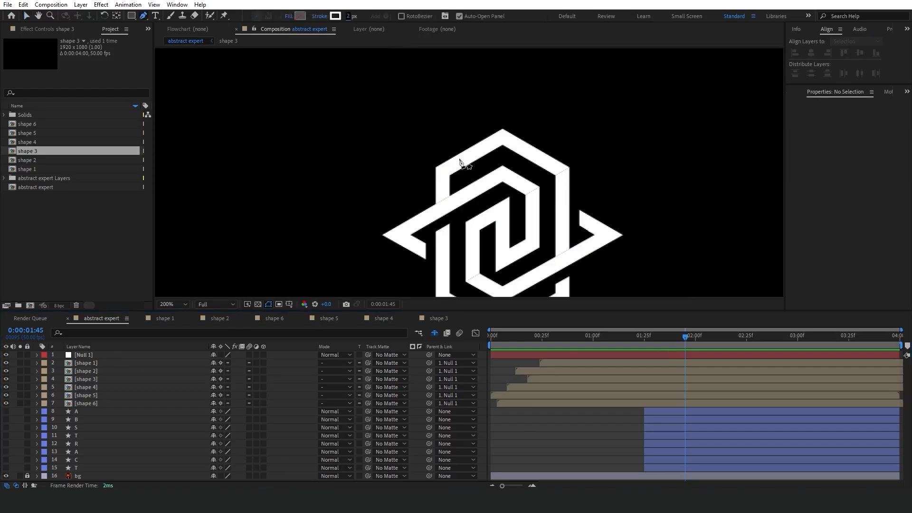
left_click(431, 159)
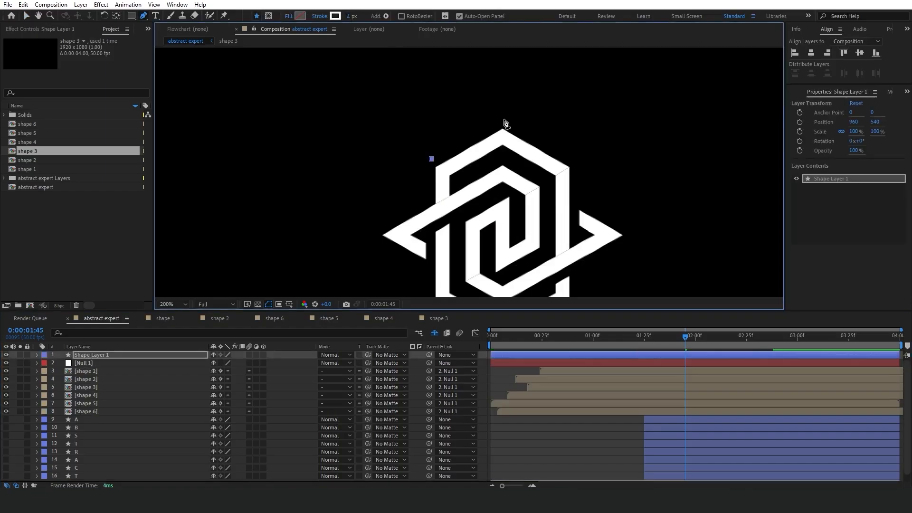
left_click(503, 118)
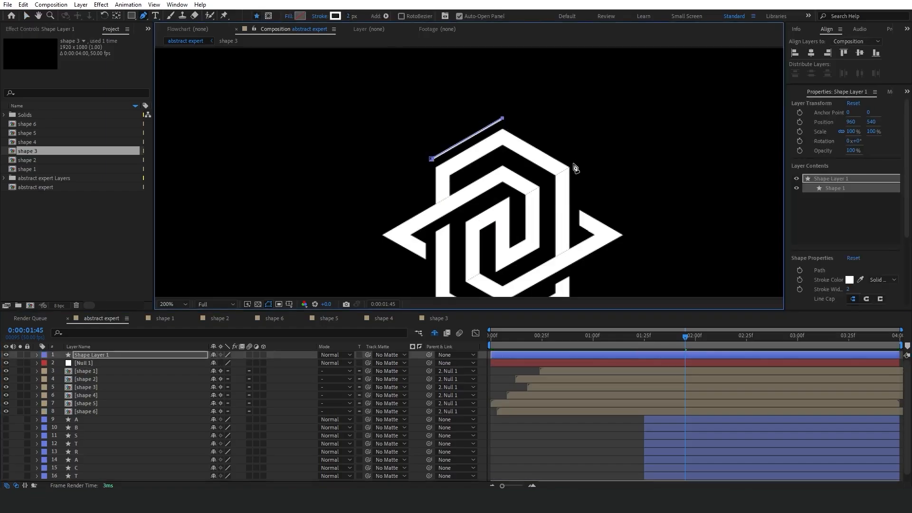
left_click(573, 164)
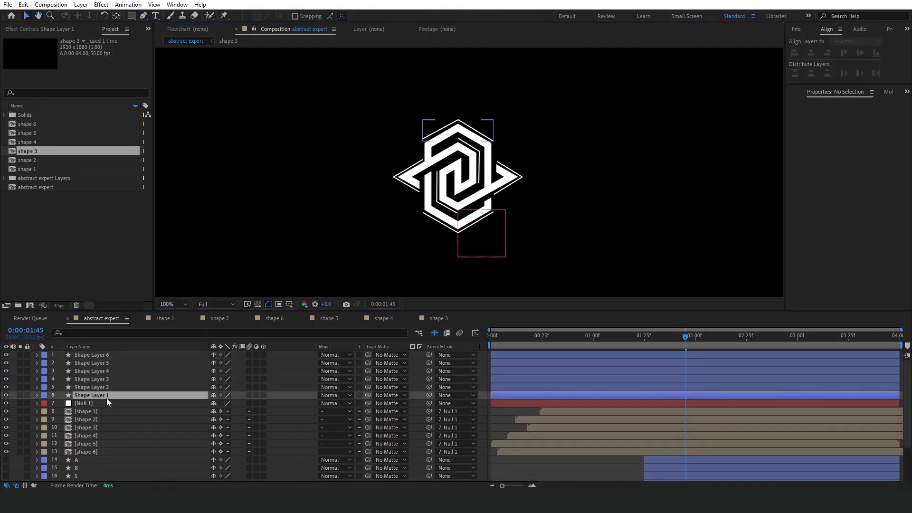
Return to the timeline's start and add Trim Paths to Shape Layer 1, the line above the icon
key("Home")
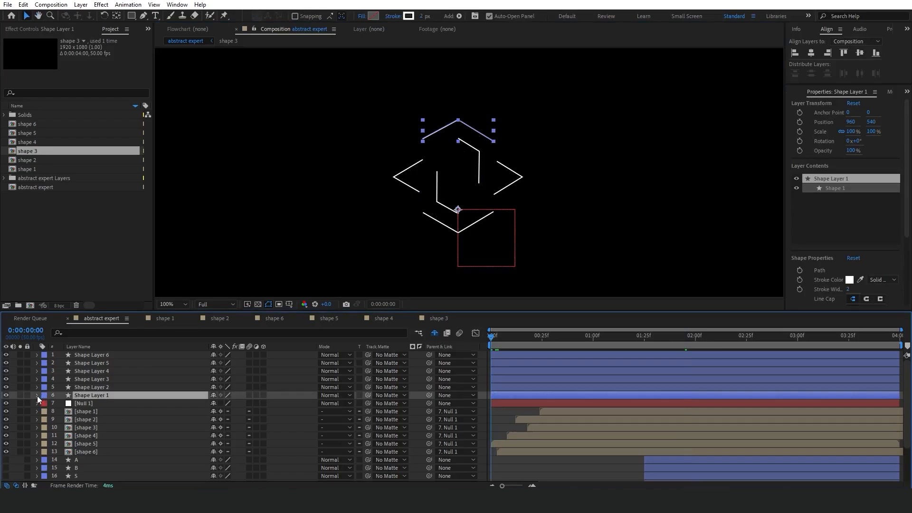
left_click(37, 396)
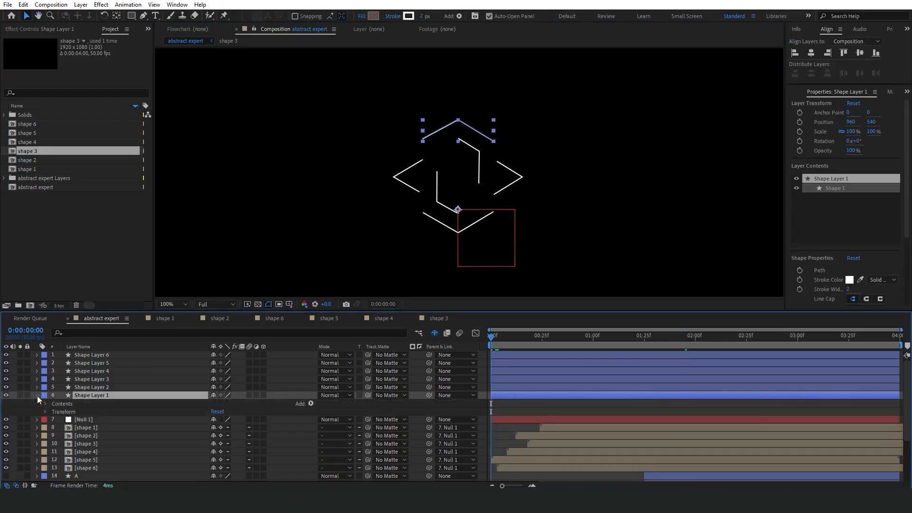
left_click(311, 403)
left_click(333, 352)
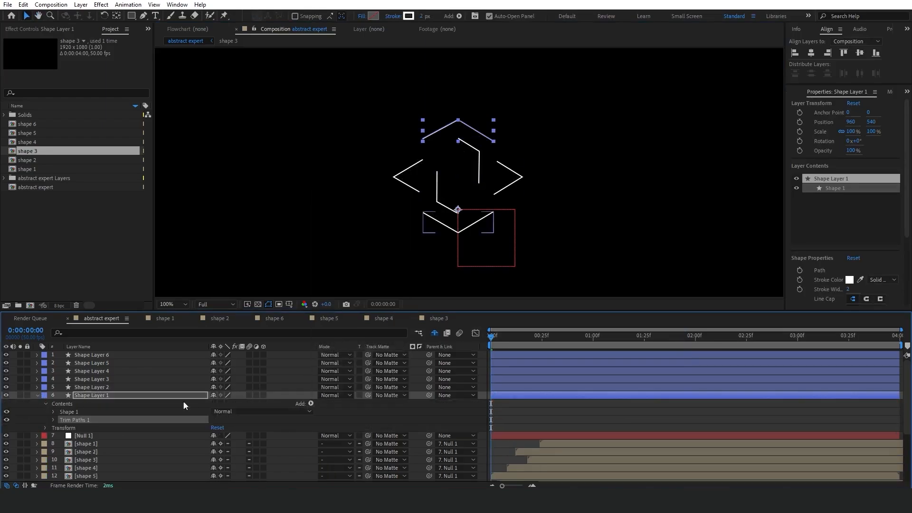
Animate Shape Layer 1's Trim Paths End from 0% at the start to 100% at 0:00:00:25
left_click(70, 436)
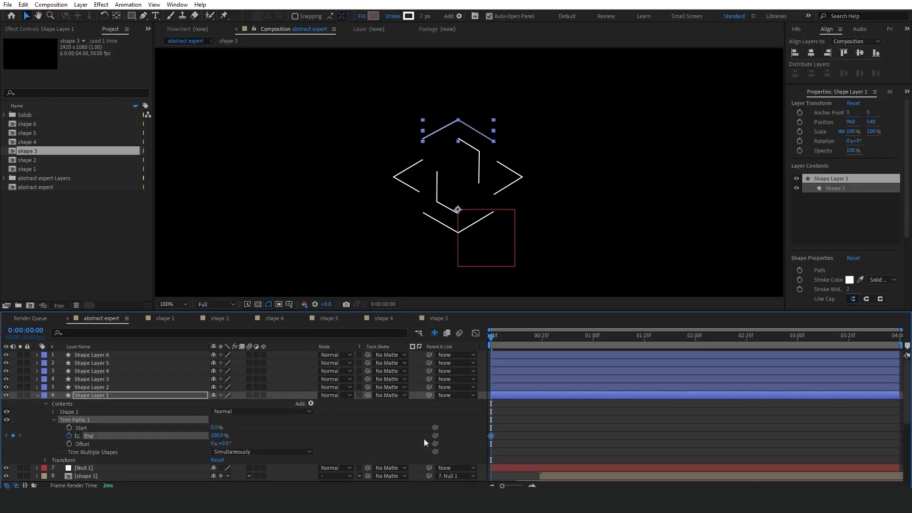
left_click_drag(491, 337, 542, 336)
left_click_drag(491, 436, 542, 436)
key("Home")
left_click_drag(220, 435, 172, 437)
left_click_drag(557, 445, 484, 427)
Ease Shape Layer 1's Trim Paths End keyframes and reshape their curve in the graph editor
key("F9")
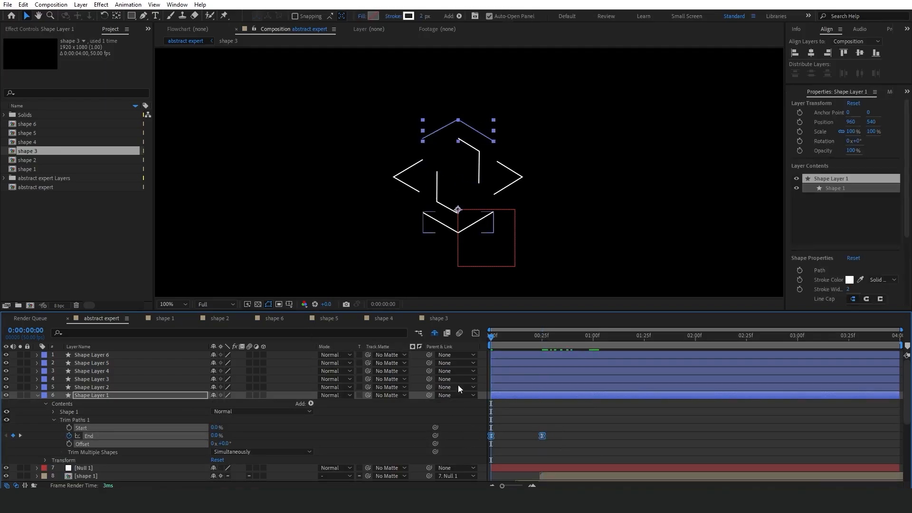
left_click(476, 334)
left_click_drag(508, 459, 532, 459)
left_click_drag(525, 459, 503, 459)
left_click(476, 334)
Animate Shape Layer 1's Trim Paths Offset from 269° at about 0:00:00:05 to 121° at 0:00:00:15
left_click_drag(491, 336, 522, 337)
left_click(518, 416)
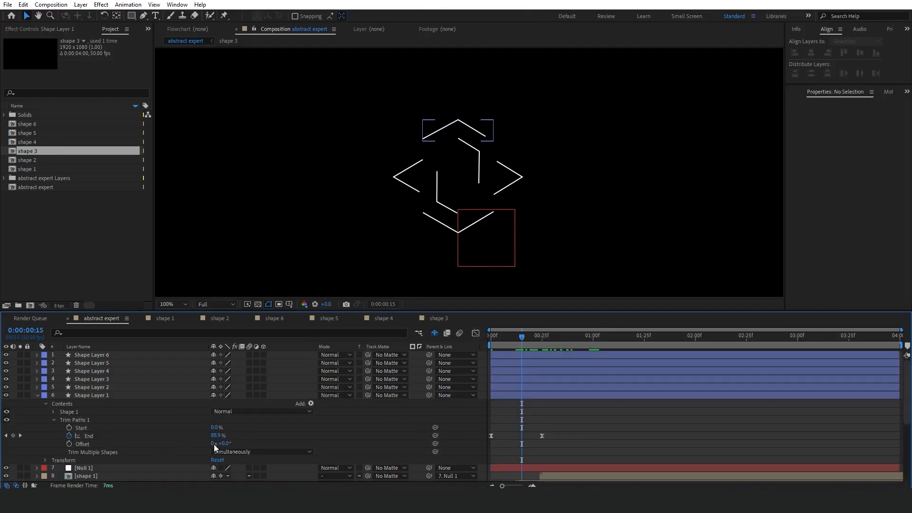
left_click_drag(227, 444, 351, 445)
left_click(69, 444)
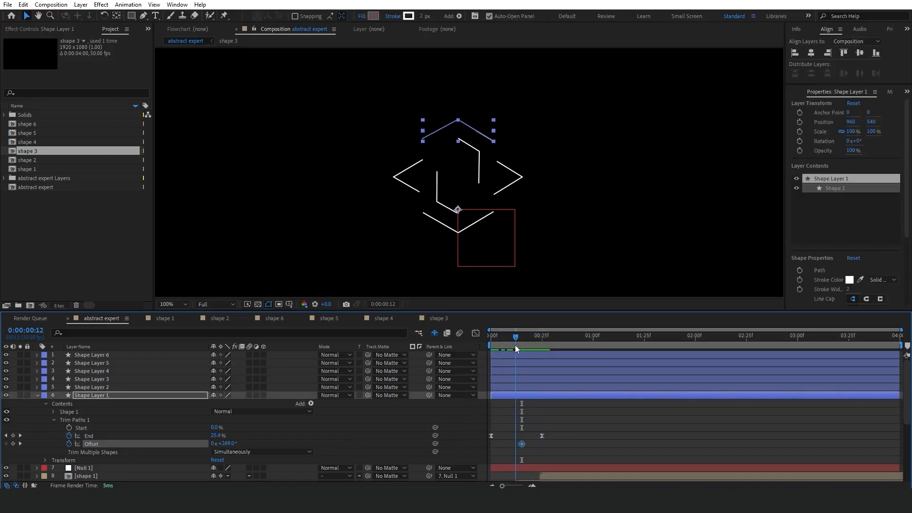
left_click(521, 446)
left_click_drag(521, 447, 503, 445)
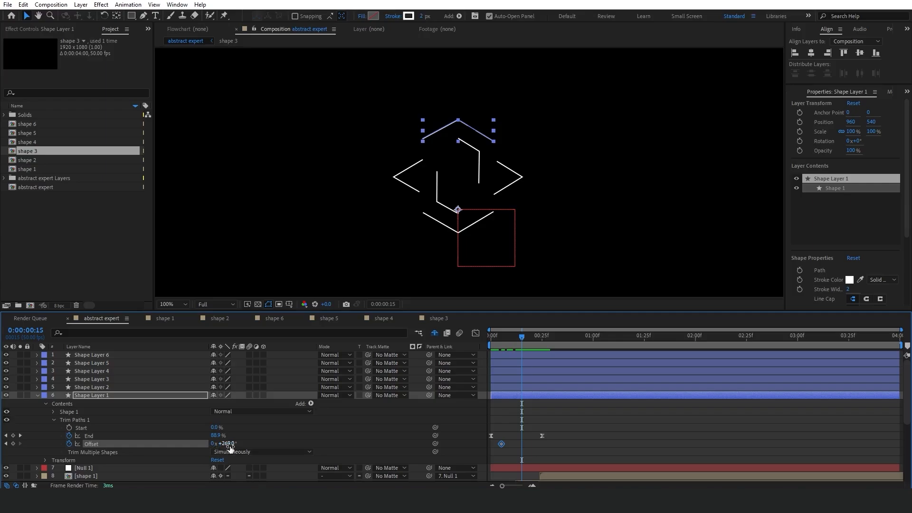
left_click_drag(230, 444, 199, 448)
key("ctrl+z")
Animate Shape Layer 1's Trim Paths Start from 0% at 0:00:00:15 to a higher percentage at 0:00:00:25
left_click(69, 428)
left_click_drag(521, 338, 542, 338)
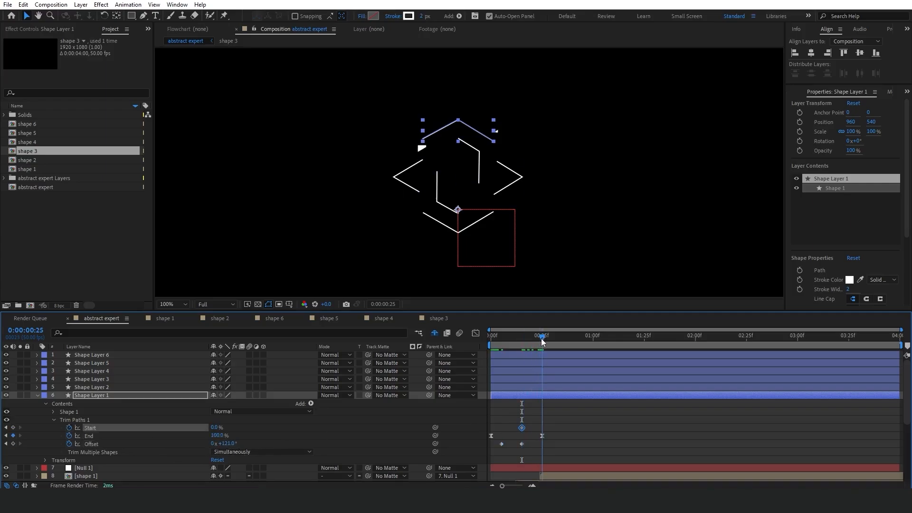
left_click_drag(214, 428, 564, 429)
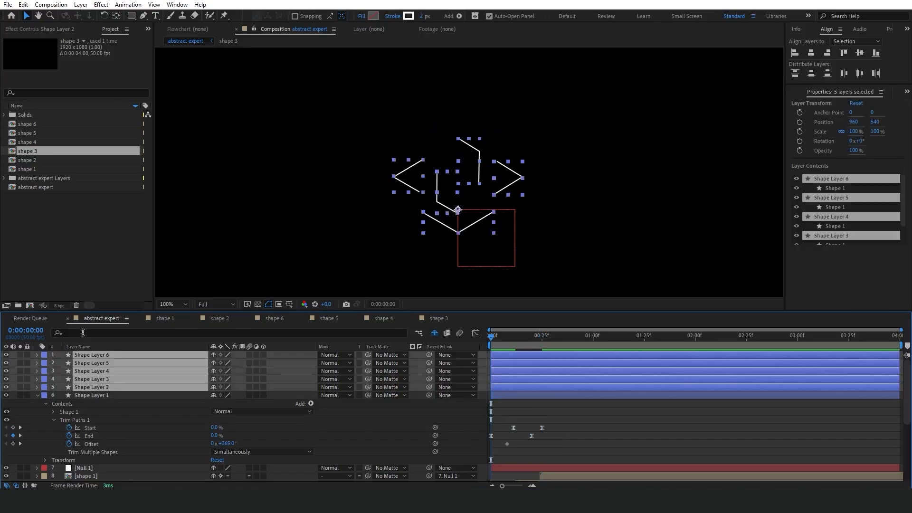
Filter the timeline by "con" to expose the Contents of Shape Layers 2 to 6, and collapse Shape Layer 1
left_click(83, 333)
type("con")
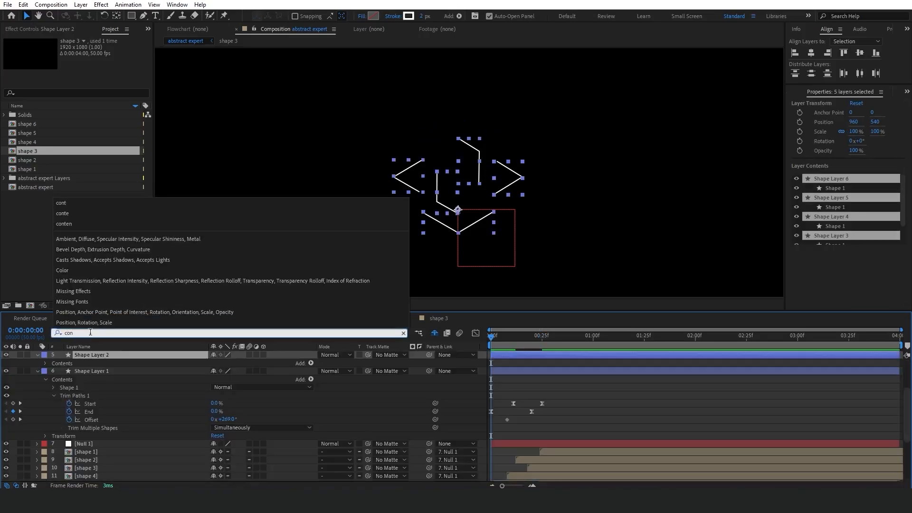
left_click(38, 372)
left_click(38, 371)
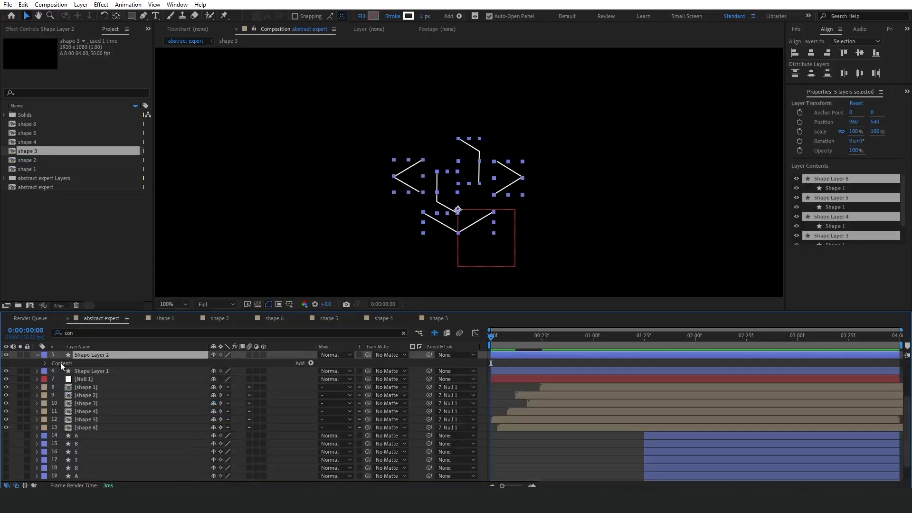
scroll(127, 379, "up", 3)
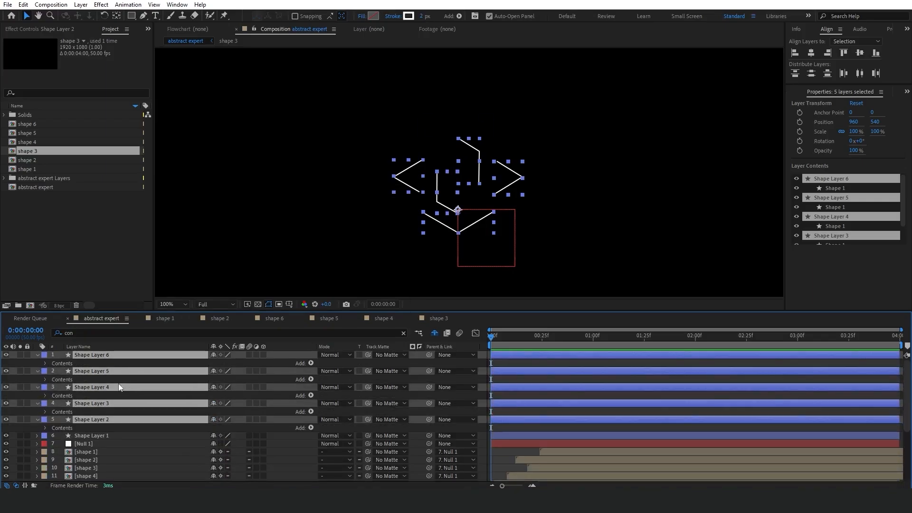
Paste Shape Layer 1's animated Trim Paths into the Contents of Shape Layers 2, 3, 4, 5 and 6
left_click(65, 364)
left_click(65, 379, "ctrl")
left_click(62, 395, "ctrl")
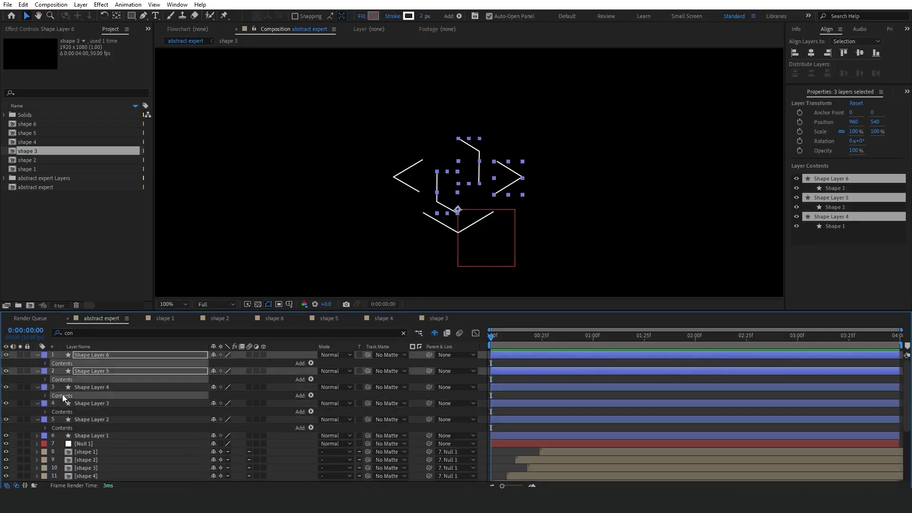
left_click(62, 411, "ctrl")
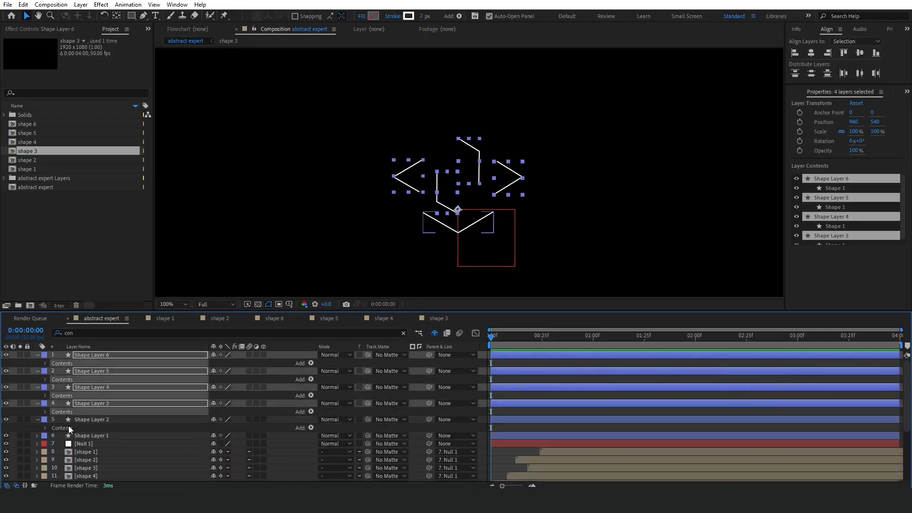
left_click(68, 425, "ctrl")
key("ctrl+v")
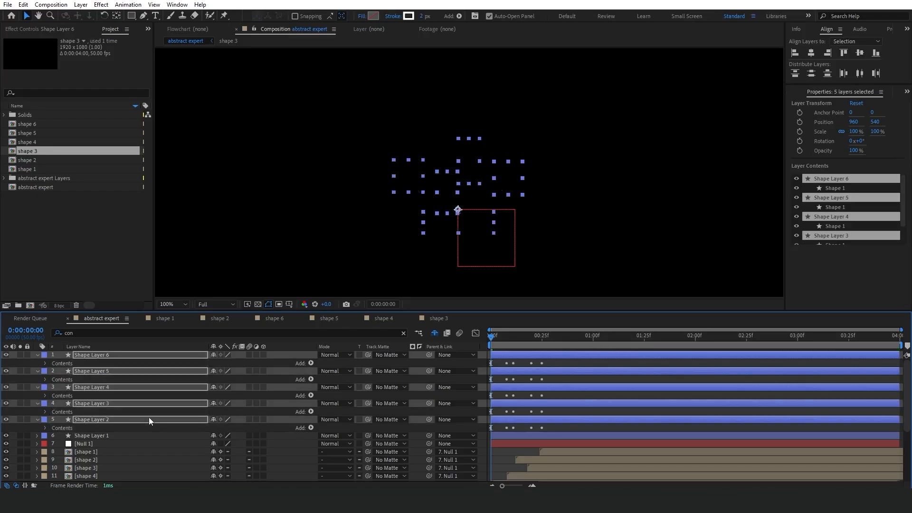
Collapse the line layers and shift Shape Layers 1 to 6 together to start at about 0:00:01:32
left_click(38, 419)
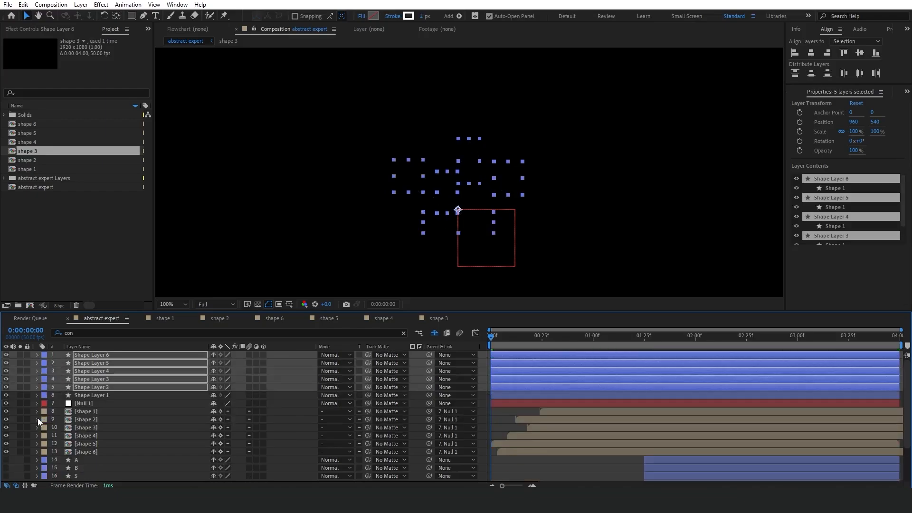
left_click(499, 424)
left_click_drag(597, 337, 606, 337)
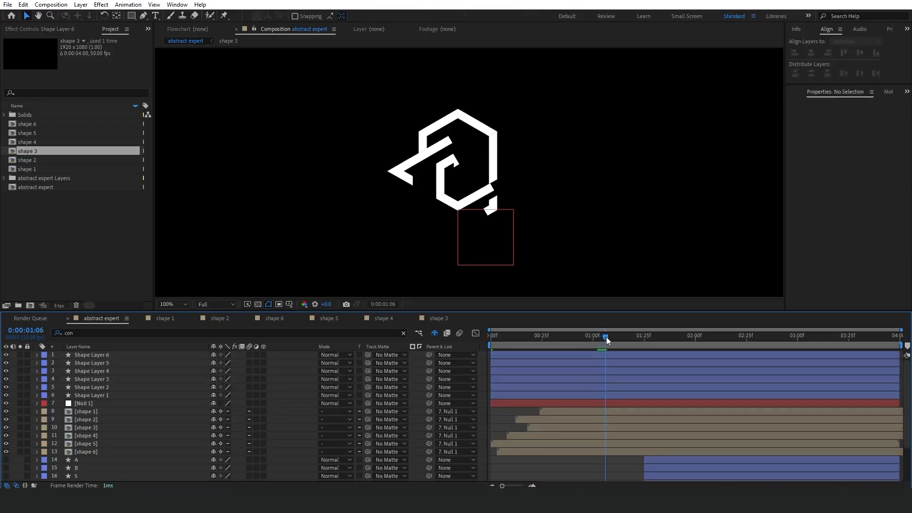
left_click(566, 395)
left_click(555, 354, "shift")
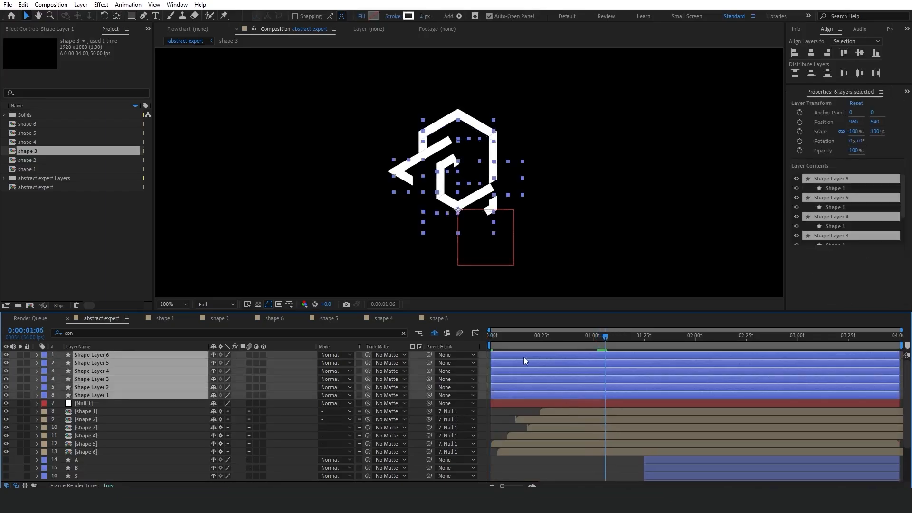
left_click_drag(523, 357, 664, 341)
Fit the composition in the viewer and preview the icon and accent lines from the timeline's start
left_click(625, 338)
key("shift+slash")
key("Home")
key("space")
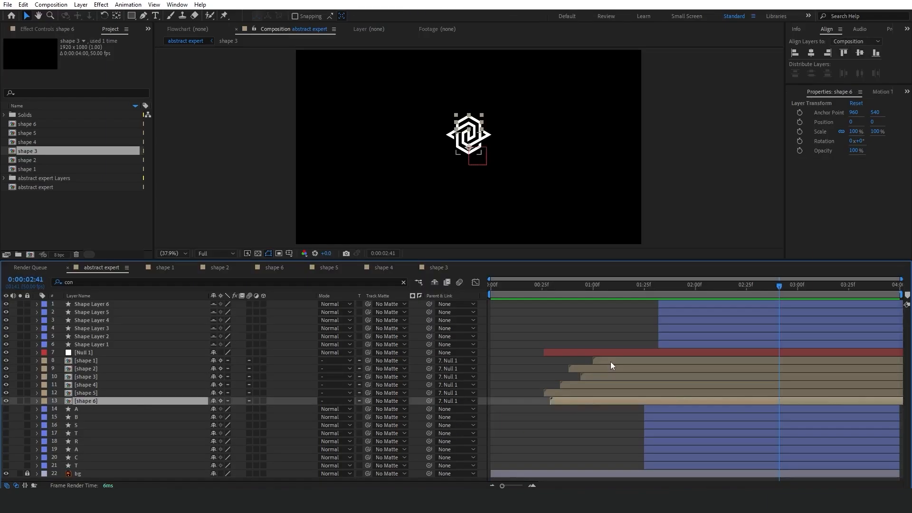
Add Position keyframes at 0:00:01:25 to the six icon compositions, shape 1 to shape 6
left_click(644, 287)
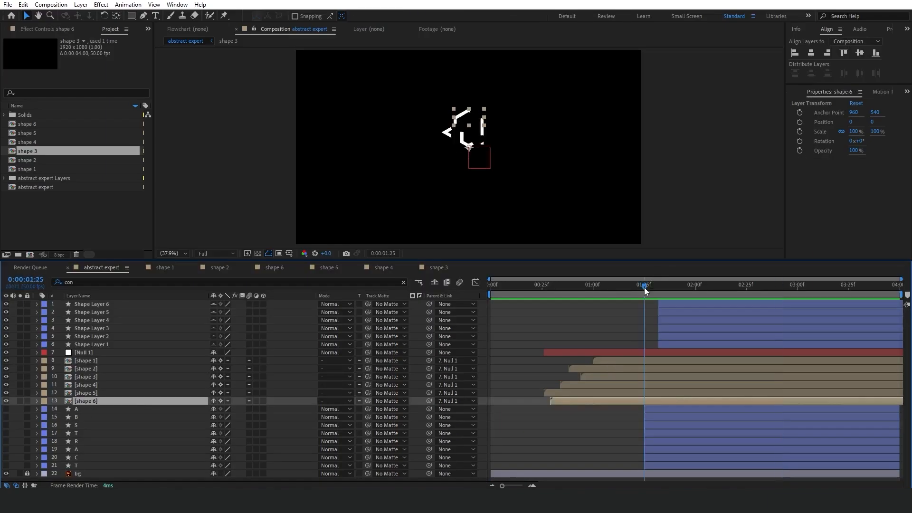
left_click(636, 359, "shift")
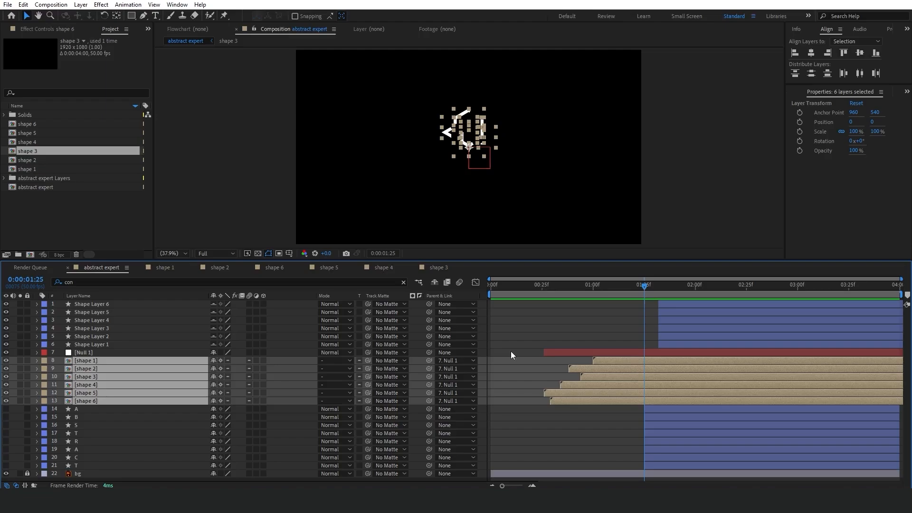
key("p")
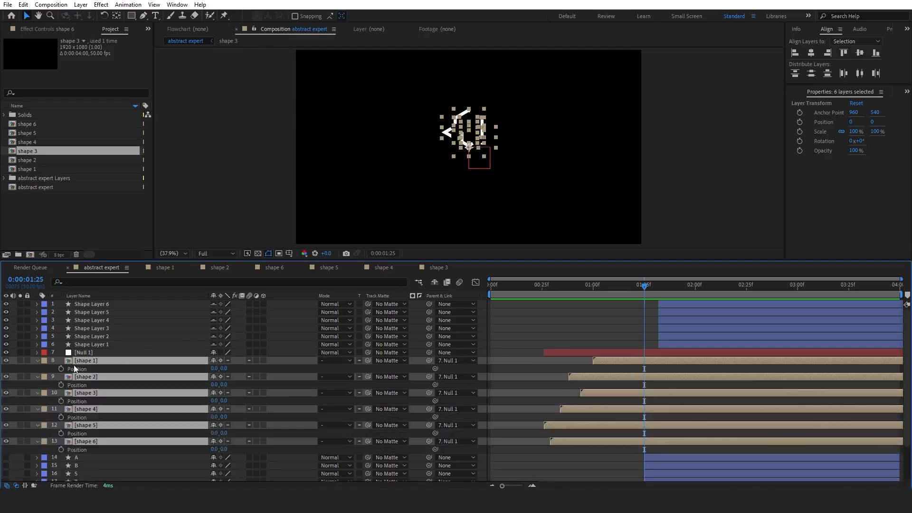
left_click(61, 368)
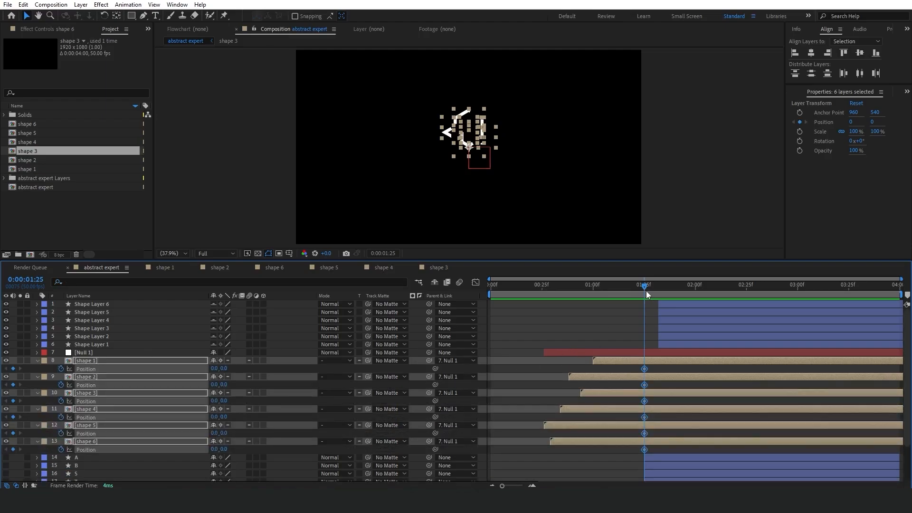
At 0:00:01:12, move the shape 1 layer straight down to a Position of about 0, 60.9
left_click_drag(644, 287, 593, 288)
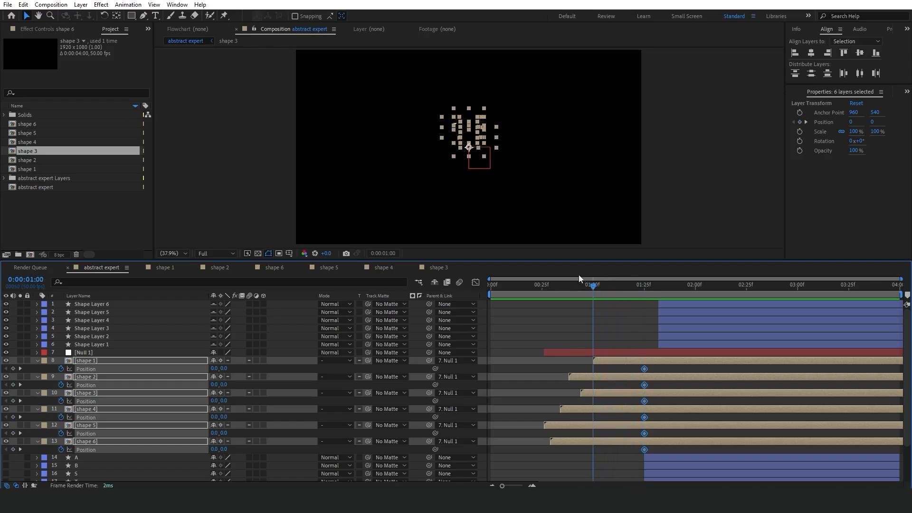
left_click(619, 447)
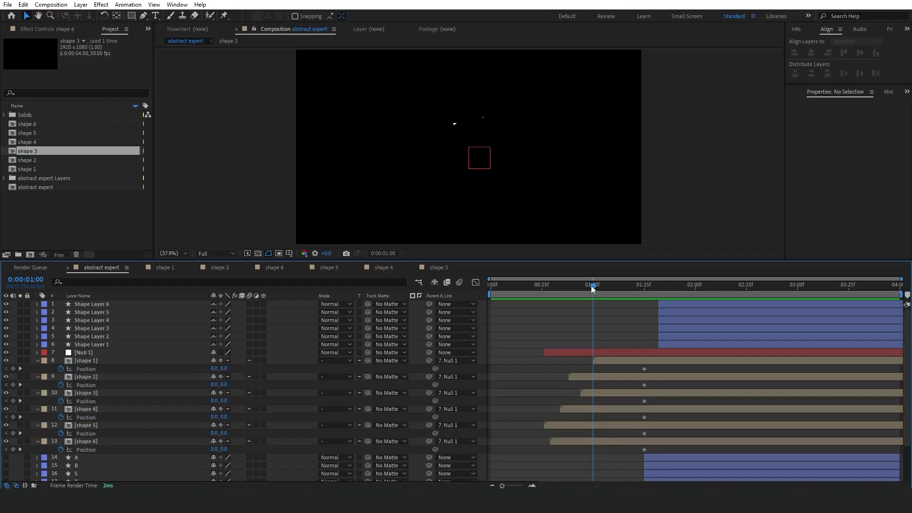
left_click(634, 360)
left_click(631, 440, "shift")
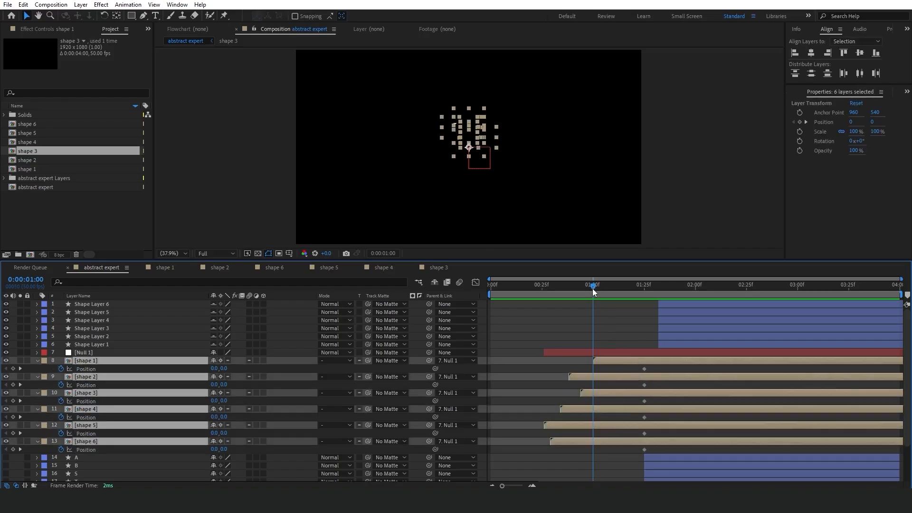
left_click_drag(593, 287, 618, 287)
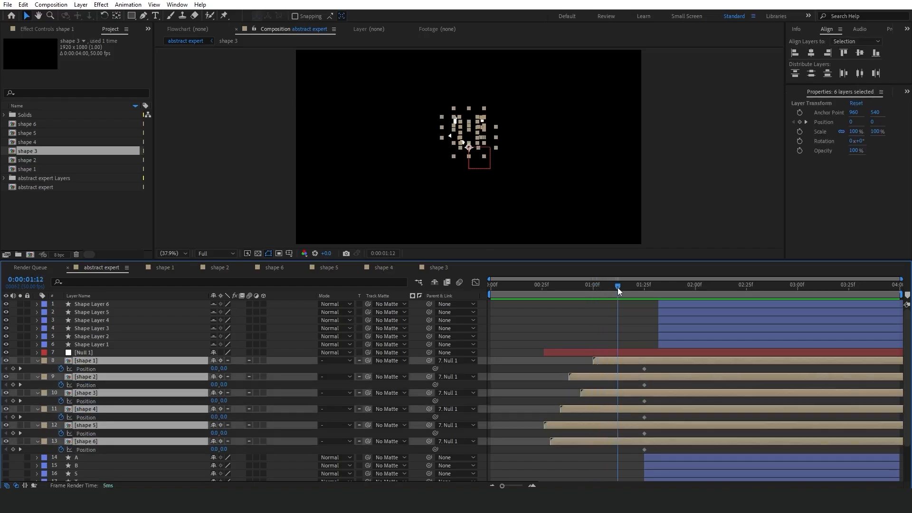
left_click(550, 219)
scroll(471, 127, "up", 3)
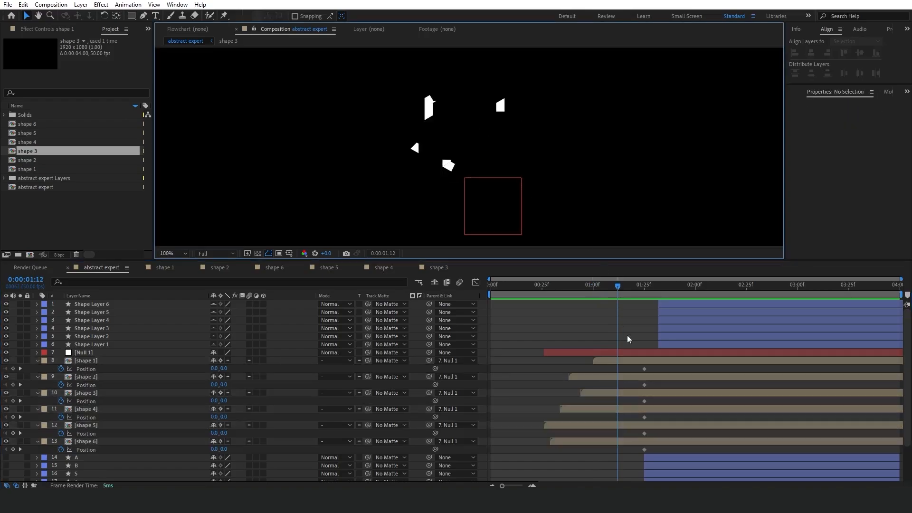
left_click(628, 360)
left_click_drag(465, 179, 465, 214)
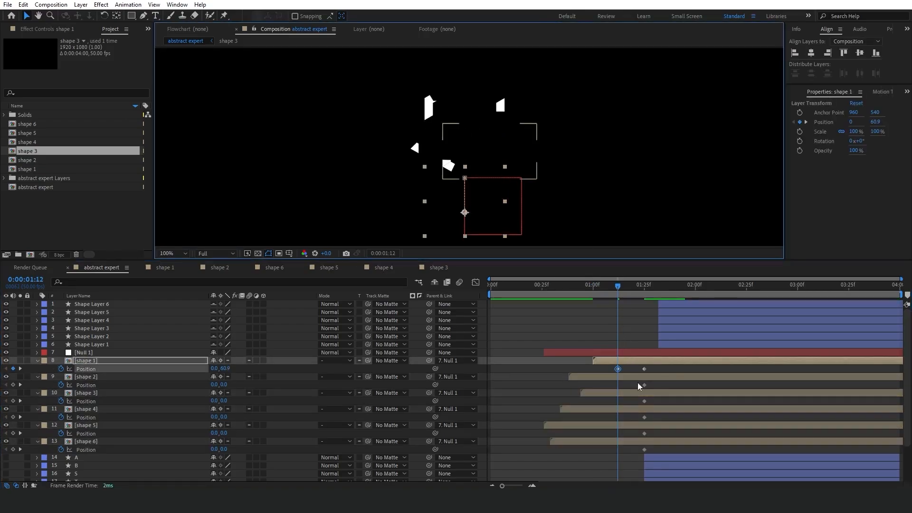
Spread shapes 2 to 6 outward at 0:00:01:12 to about (-82, 51), (115, -48), (-87, -32), (88, -36) and (-43, -43)
left_click(627, 377)
left_click_drag(465, 179, 530, 152)
left_click(627, 393)
left_click(627, 409)
left_click_drag(465, 178, 415, 160)
left_click(627, 425)
left_click_drag(465, 178, 515, 158)
left_click(627, 441)
left_click_drag(465, 178, 441, 153)
Apply Easy Ease to all six icon layers' Position keyframes and reshape their curves in the graph editor
left_click_drag(665, 450, 613, 368)
key("F9")
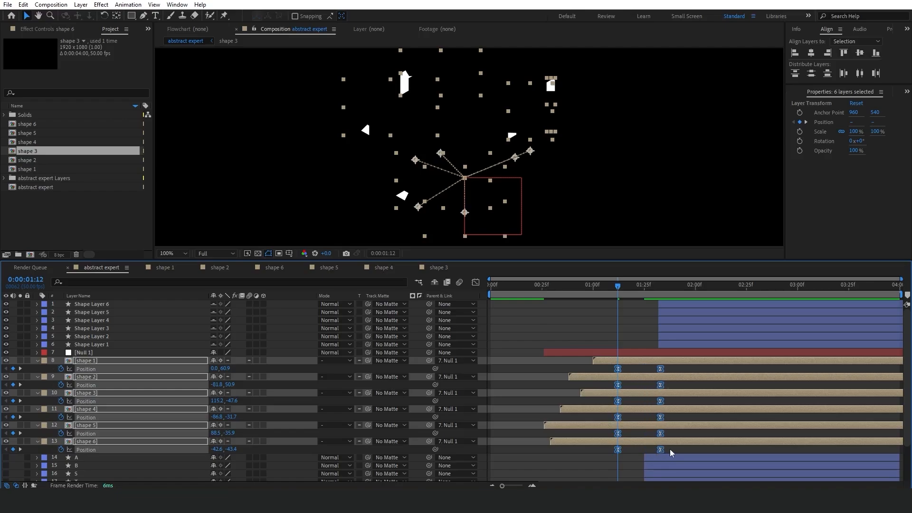
left_click(476, 283)
left_click_drag(684, 461, 648, 455)
left_click(475, 283)
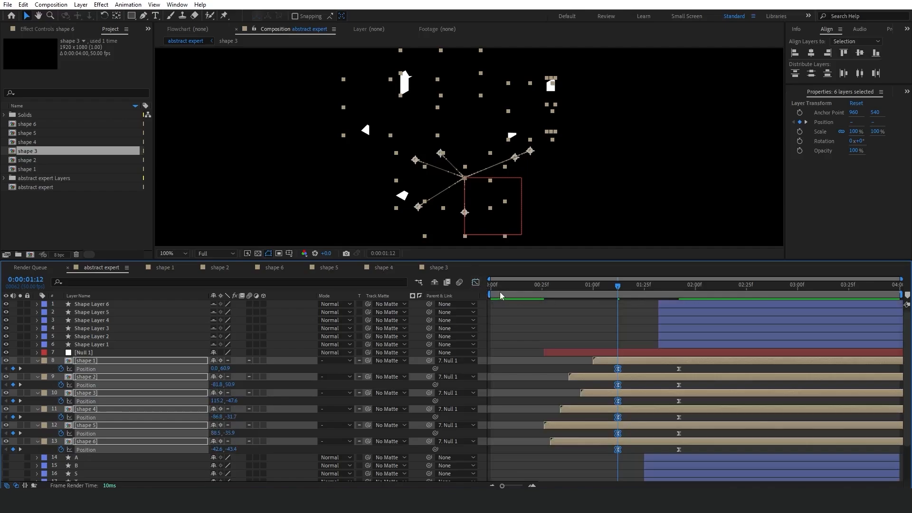
Fit the composition in the viewer and preview the icon pieces coming together from about 0:00:00:40
left_click(172, 253)
left_click(173, 262)
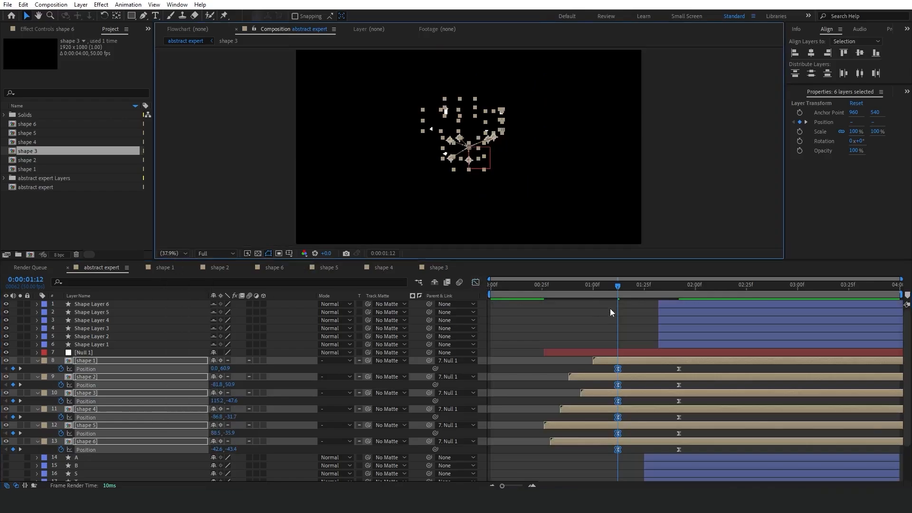
left_click(573, 286)
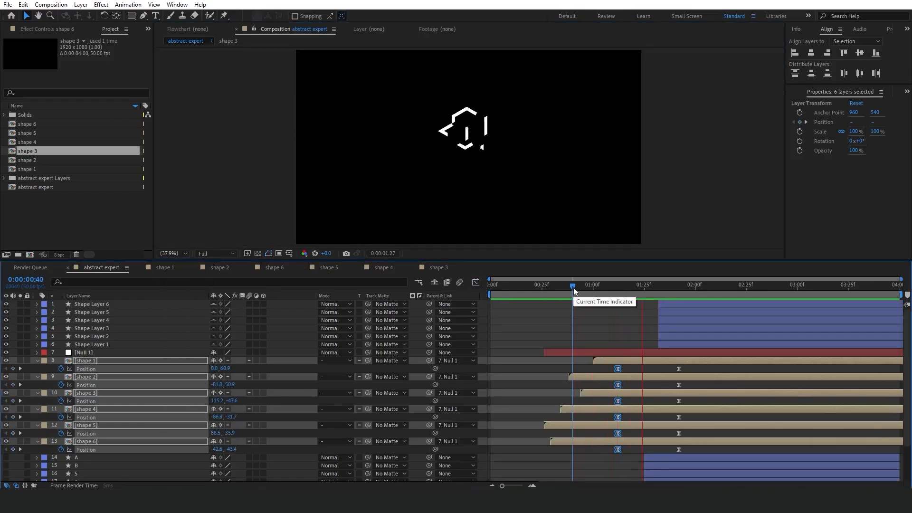
key("space")
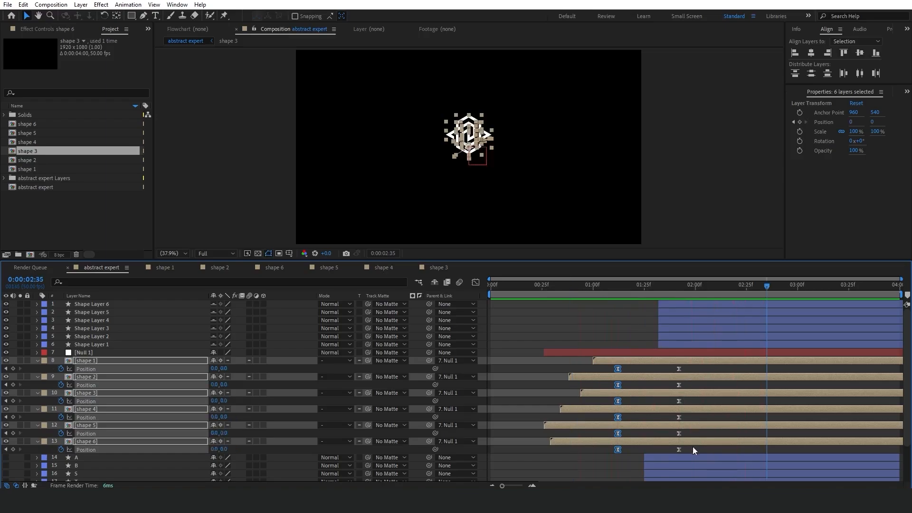
Retime the icon layers' Position keyframes to begin at about 0:00:01:02 and preview the assembly
left_click_drag(692, 449, 596, 370)
left_click_drag(495, 287, 448, 287)
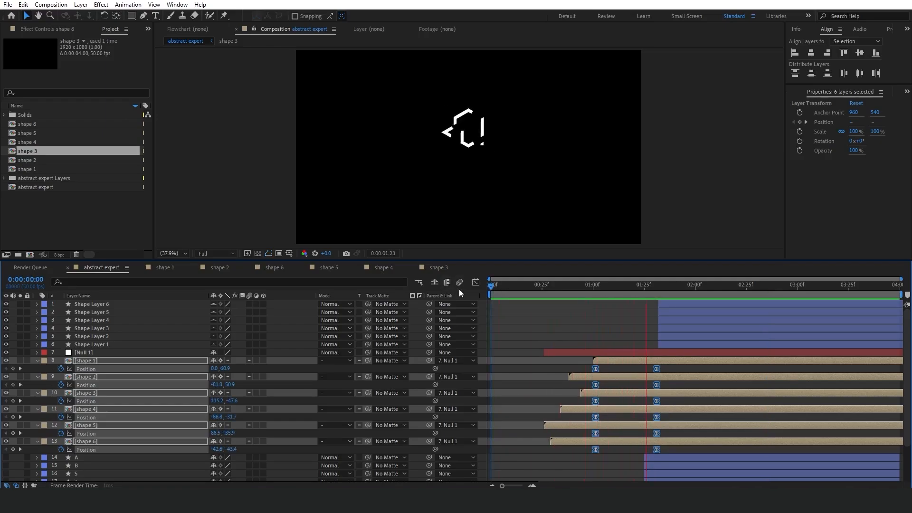
key("space")
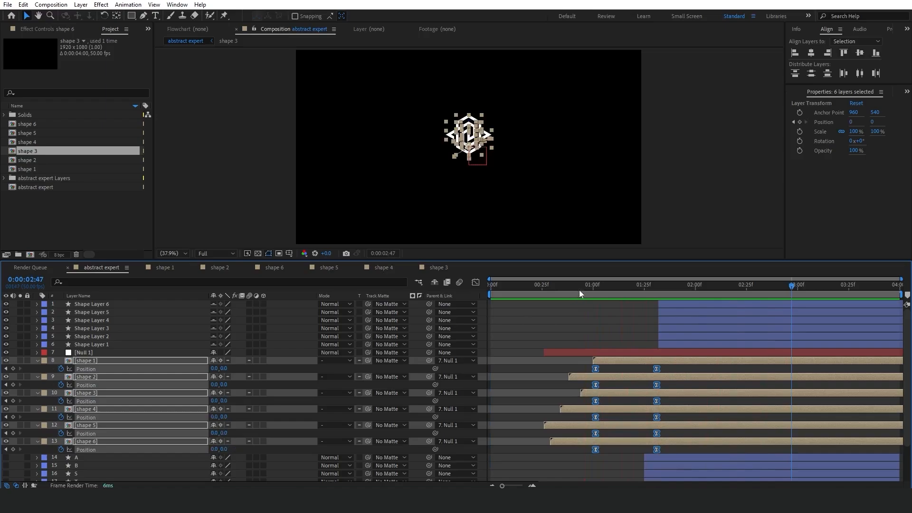
left_click_drag(595, 370, 645, 379)
left_click(591, 286)
key("space")
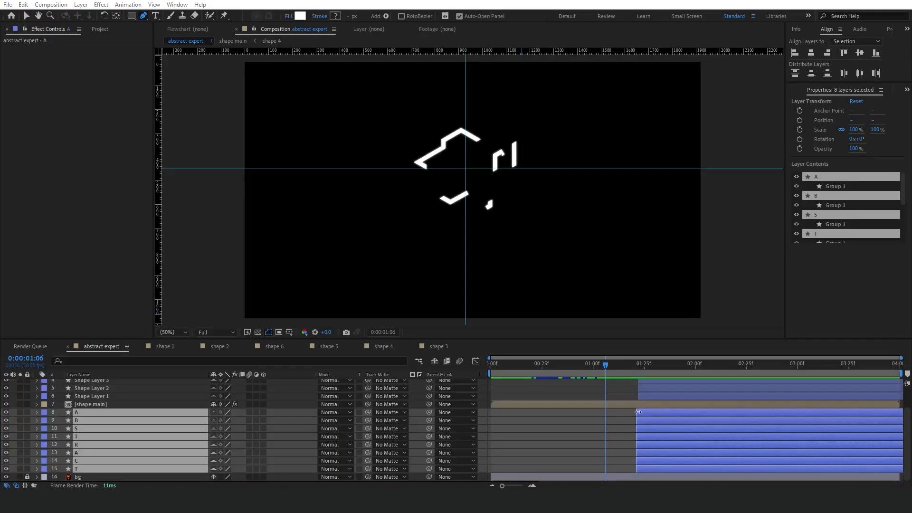
Start the eight ABSTRACT letter layers at 0:00:01:06 and add Position keyframes to them there
key("ctrl+v")
key("u")
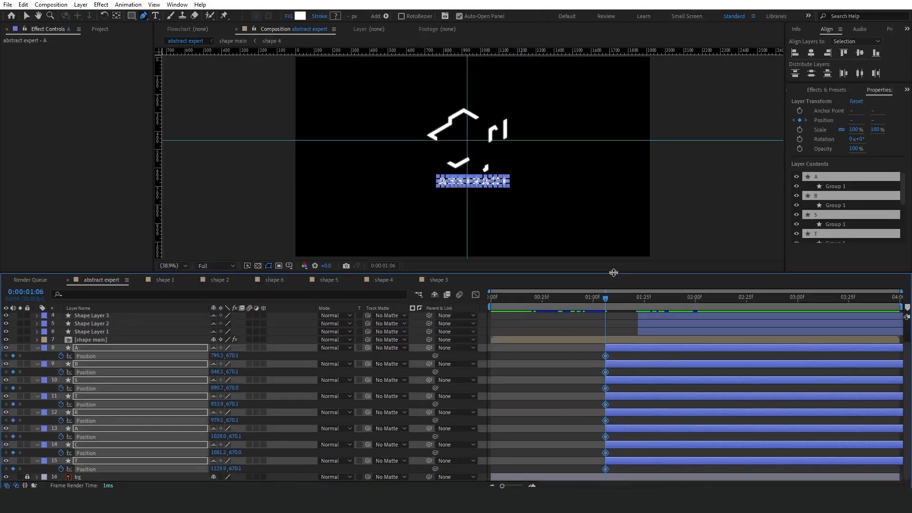
left_click_drag(214, 357, 265, 355)
key("ctrl+z")
Lower all the letters to a Y position of about 713.8 at 0:00:01:22
left_click(638, 298)
left_click_drag(684, 473, 651, 353)
left_click_drag(661, 356, 666, 356)
Apply Easy Ease to the letters' Position keyframes and reshape their motion curves in the graph editor
left_click_drag(684, 473, 582, 353)
key("F9")
left_click(475, 295)
scroll(626, 408, "up", 2)
left_click(601, 463)
key("v")
left_click_drag(601, 466, 659, 416)
left_click_drag(638, 455, 617, 455)
left_click_drag(714, 464, 576, 353)
left_click(476, 294)
Apply the elastic effect from Motion Tools Panel 4 to the letters' Position keyframes and collapse the letter layers
left_click(908, 89)
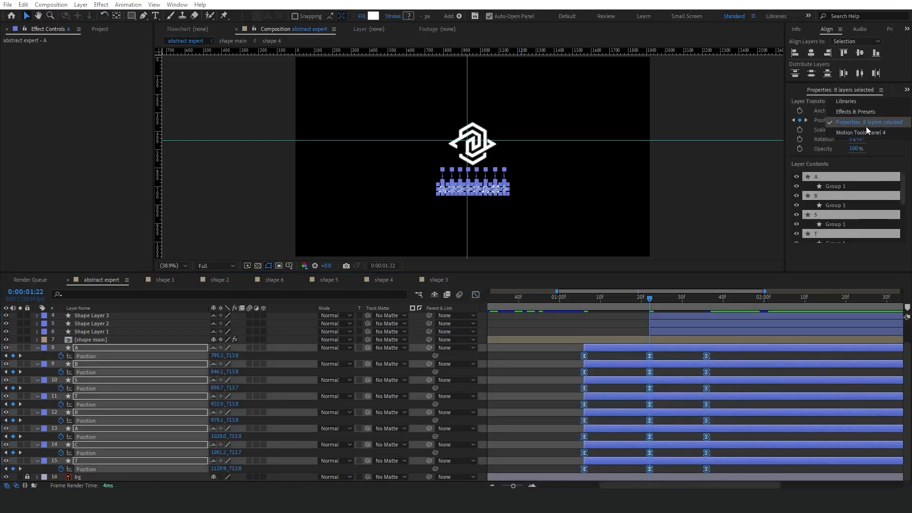
left_click(850, 125)
left_click(804, 250)
key("ctrl+a")
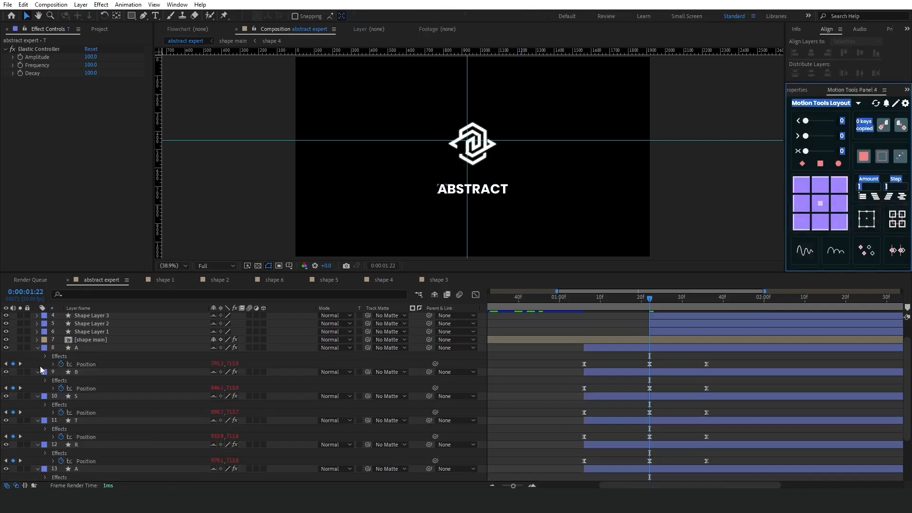
left_click(38, 372)
key("ctrl+a")
key("u")
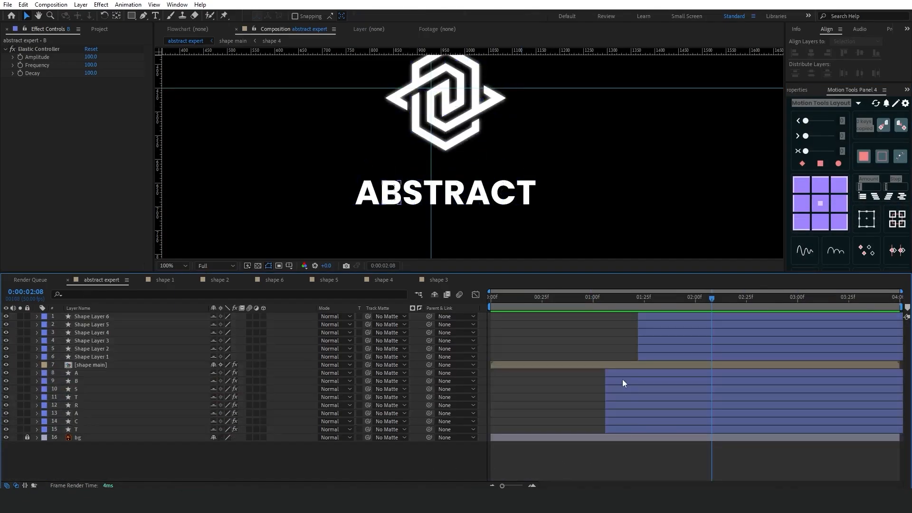
Offset the ABSTRACT letter layers from B through the last T progressively later in time, and check the staggered reveal
left_click(622, 380)
left_click_drag(622, 381, 706, 422)
left_click_drag(652, 430, 722, 428)
left_click_drag(581, 300, 608, 301)
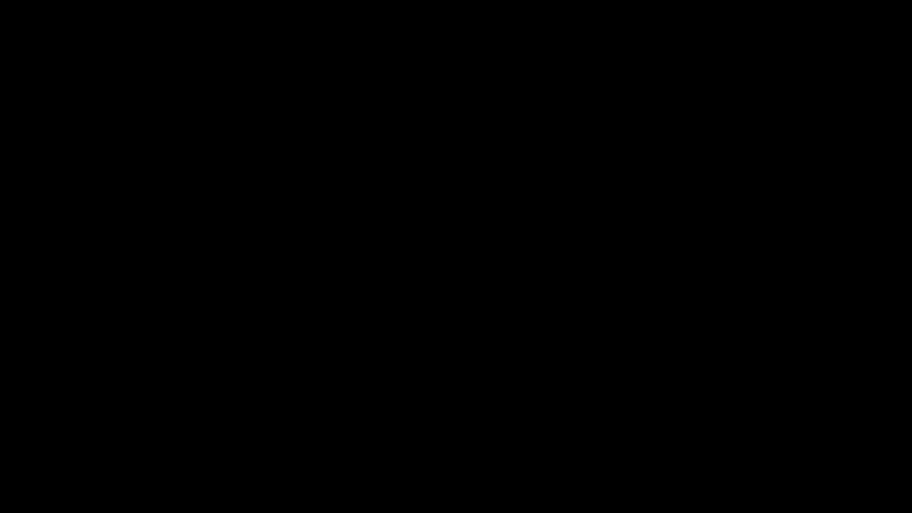